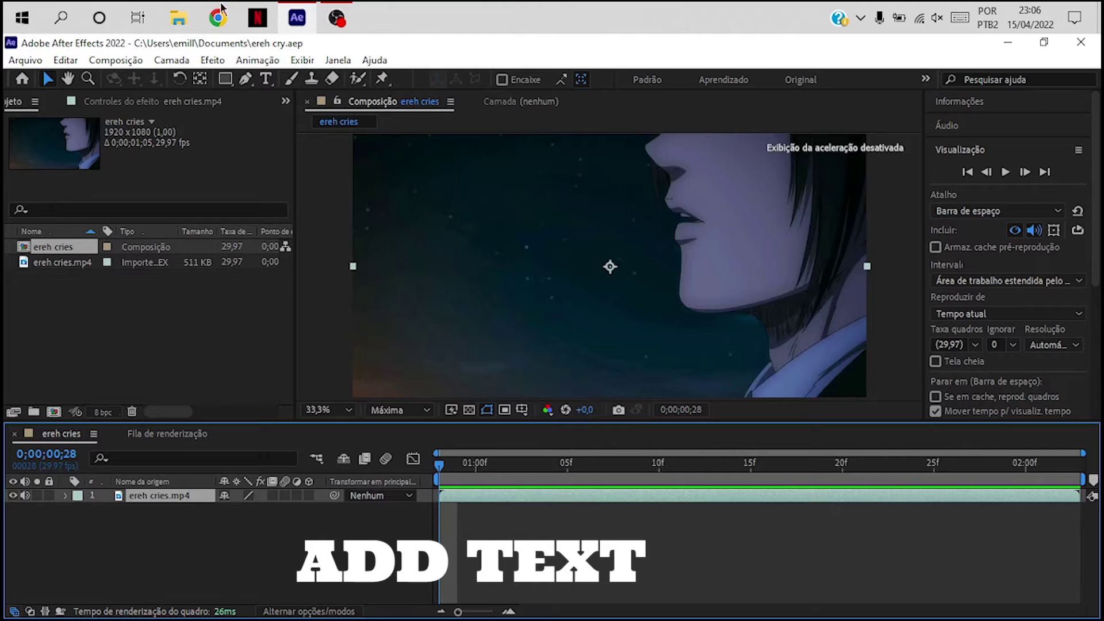
Add a 'FALL' text layer on the left of the frame and scale it up
{"action": "key", "text": "ctrl+t"}
{"action": "left_click", "coordinate": [422, 279]}
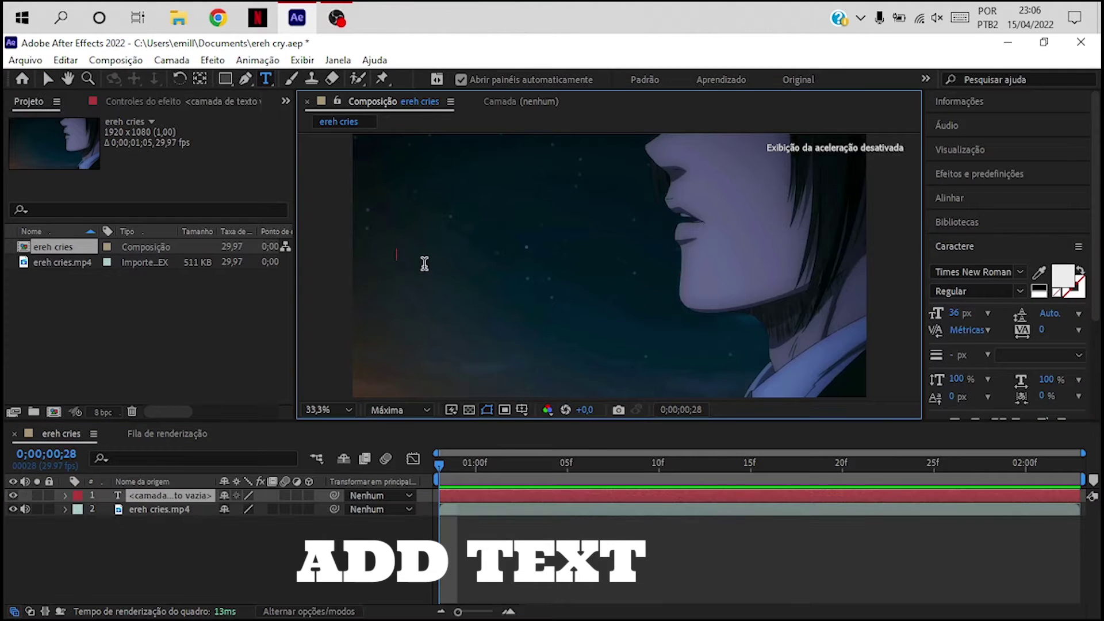
{"action": "type", "text": "FALL"}
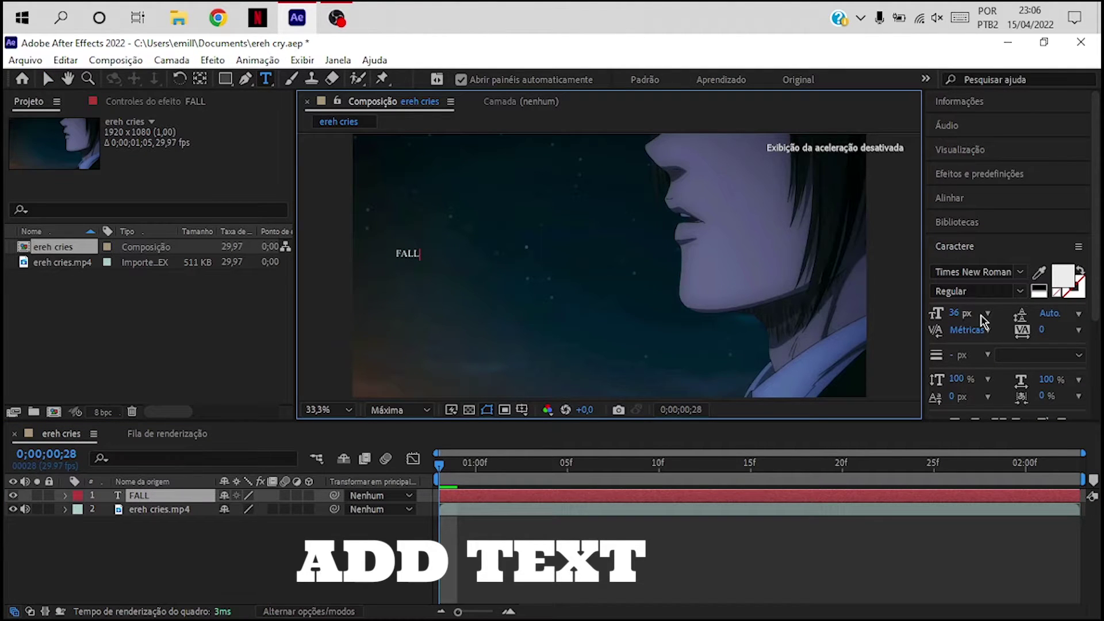
{"action": "key", "text": "Escape"}
{"action": "key", "text": "v"}
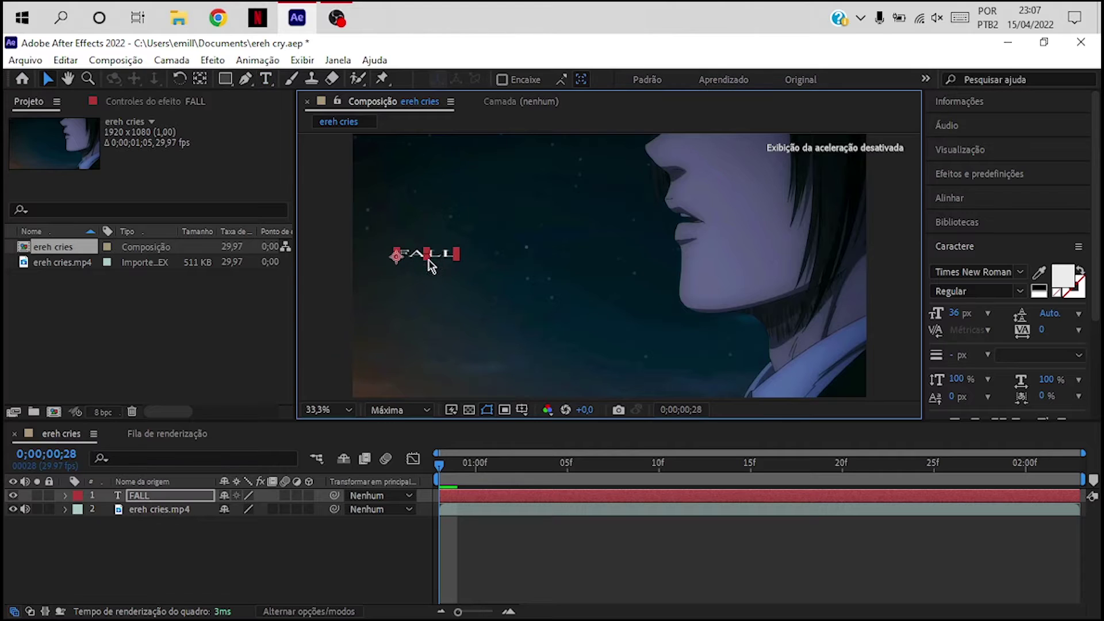
{"action": "mouse_move", "coordinate": [431, 252]}
{"action": "left_mouse_down"}
{"action": "mouse_move", "coordinate": [562, 240]}
{"action": "mouse_move", "coordinate": [509, 264]}
{"action": "left_mouse_up"}
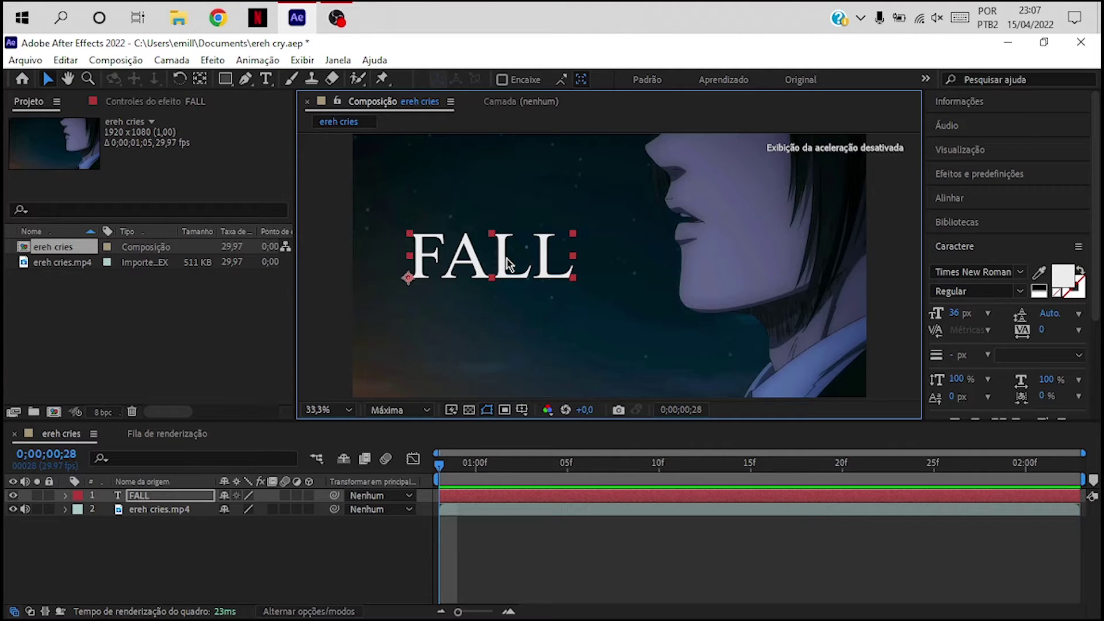
{"action": "right_click", "coordinate": [578, 340]}
Create a black solid layer, 'Preto Sólido 1', above the FALL text
{"action": "mouse_move", "coordinate": [670, 351]}
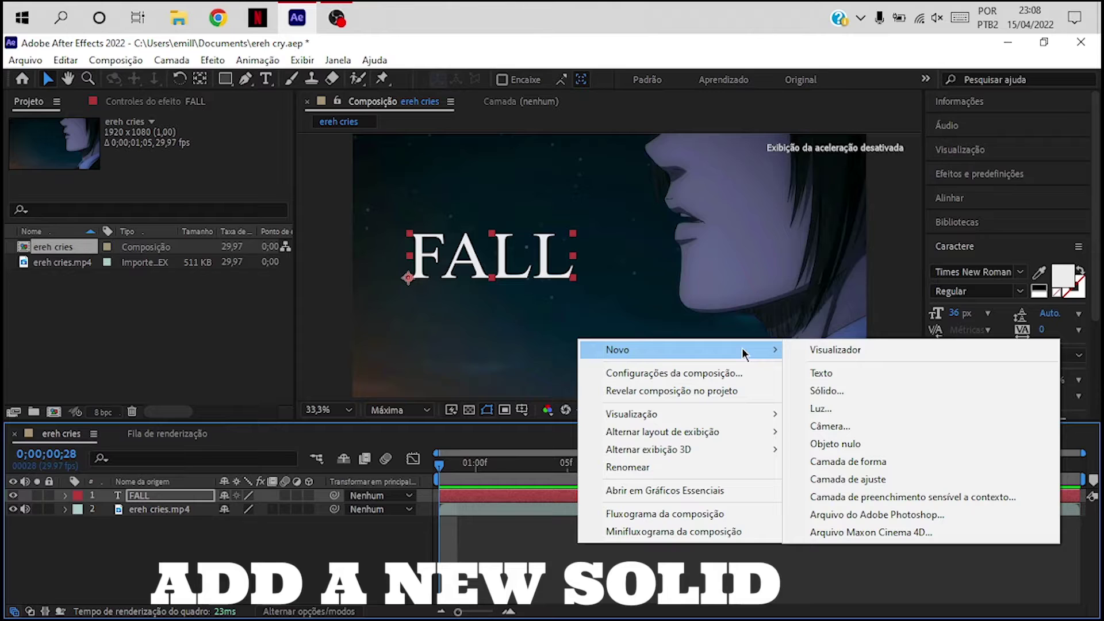
{"action": "left_click", "coordinate": [830, 392]}
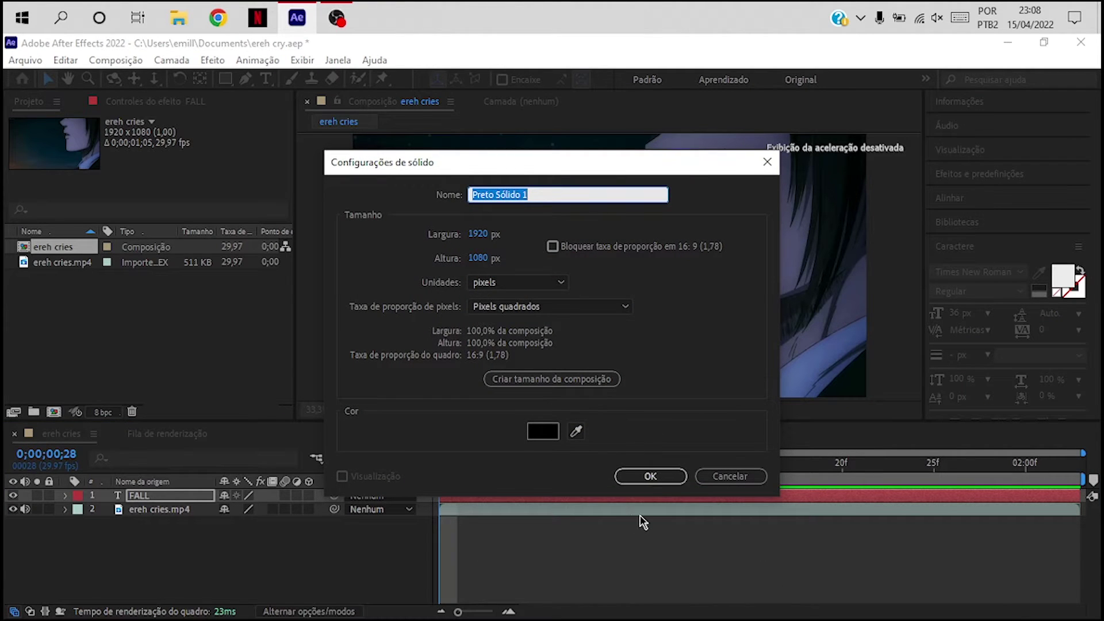
{"action": "left_click", "coordinate": [662, 473]}
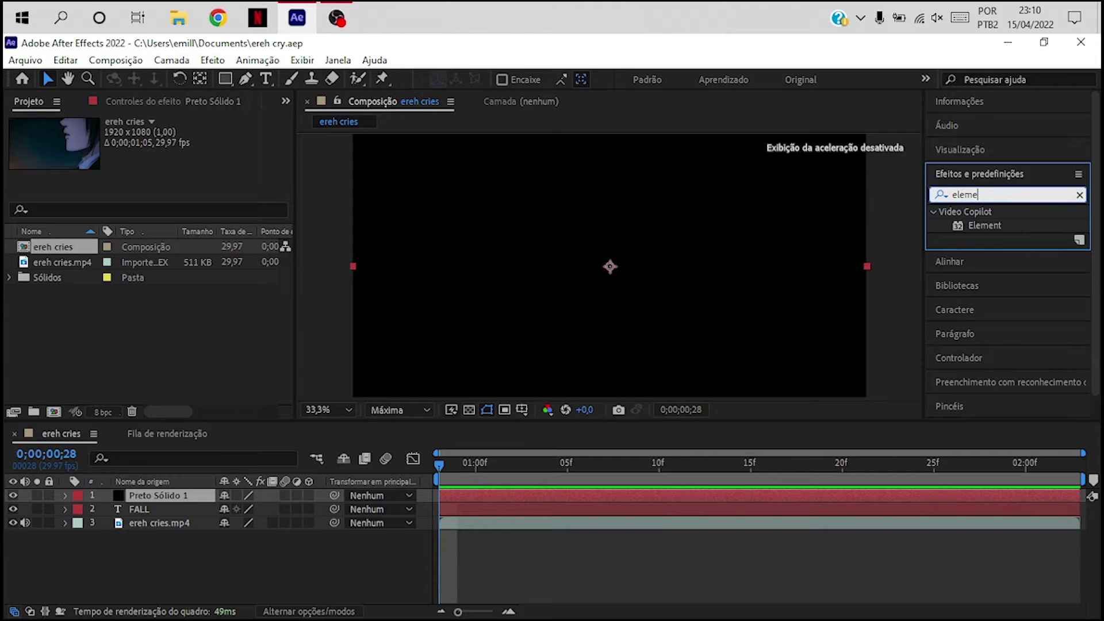
Apply the Element effect to the black solid and preview the composition
{"action": "mouse_move", "coordinate": [1001, 229]}
{"action": "left_mouse_down"}
{"action": "mouse_move", "coordinate": [488, 499]}
{"action": "mouse_move", "coordinate": [528, 497]}
{"action": "left_mouse_up"}
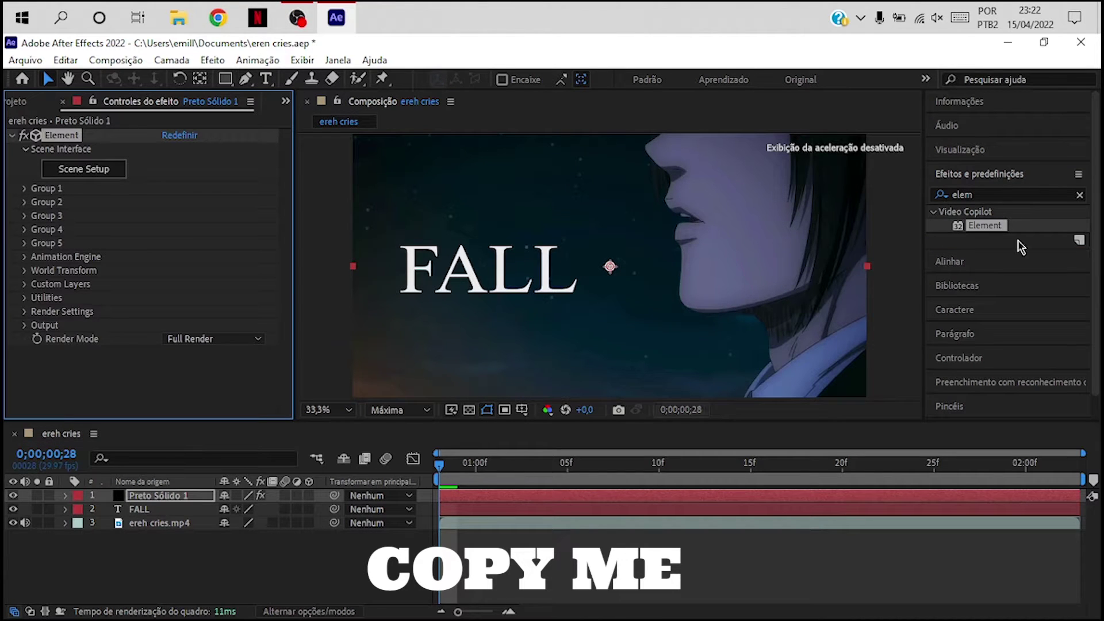
{"action": "left_click", "coordinate": [1010, 150]}
{"action": "left_click", "coordinate": [1007, 173]}
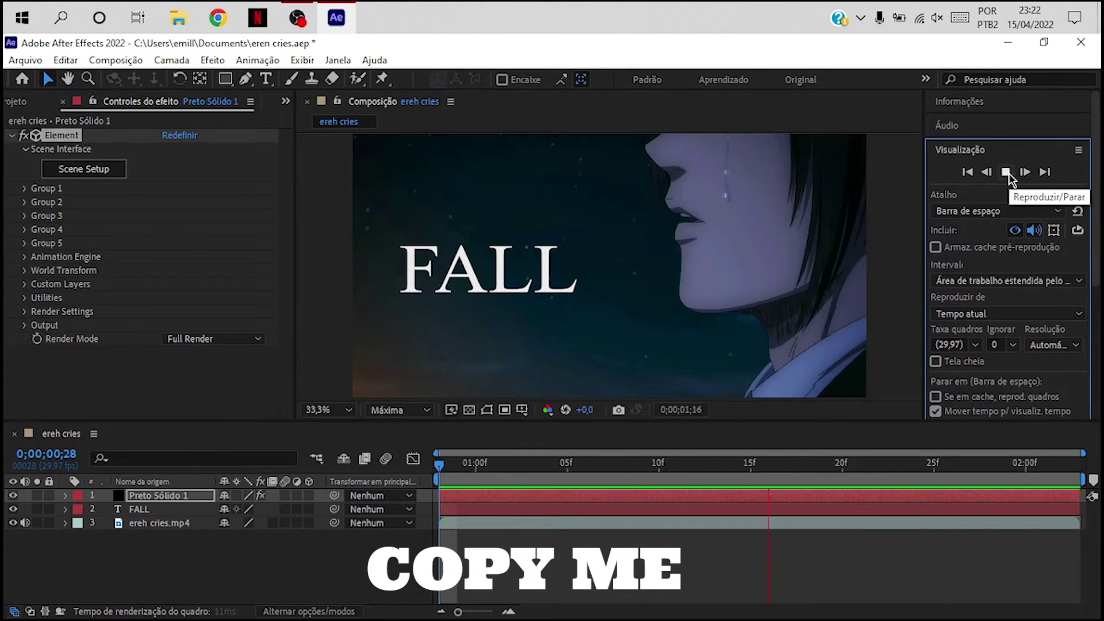
{"action": "left_click", "coordinate": [1006, 172]}
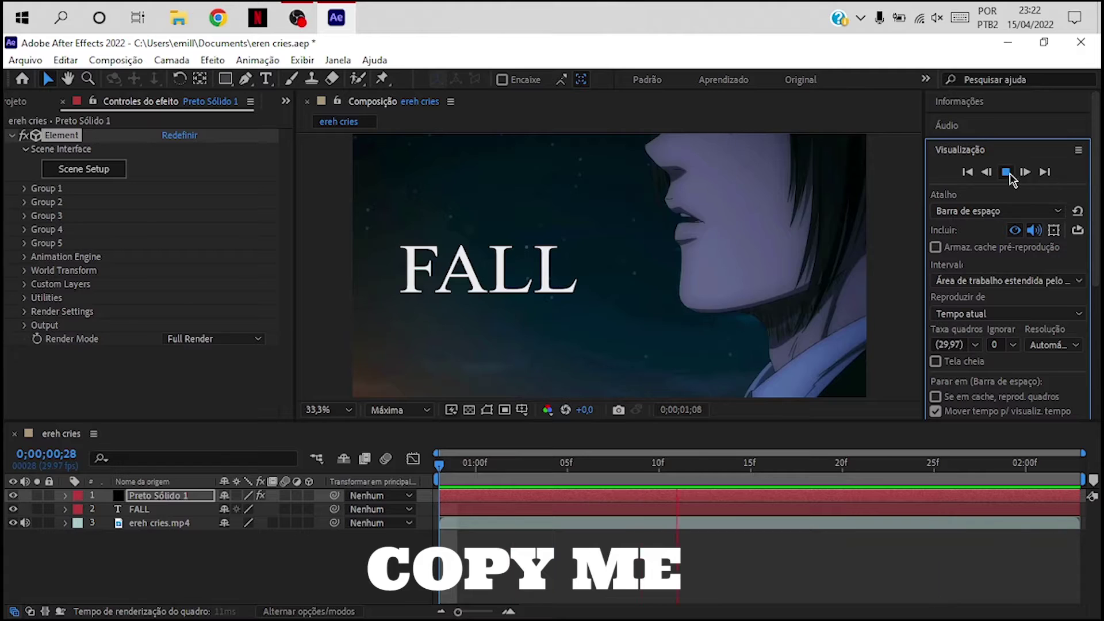
In Element's Custom Layers, set Path Layer 1 to FALL and Texture Layer 1 to ereh cries.mp4
{"action": "left_click", "coordinate": [24, 191]}
{"action": "left_click", "coordinate": [25, 188]}
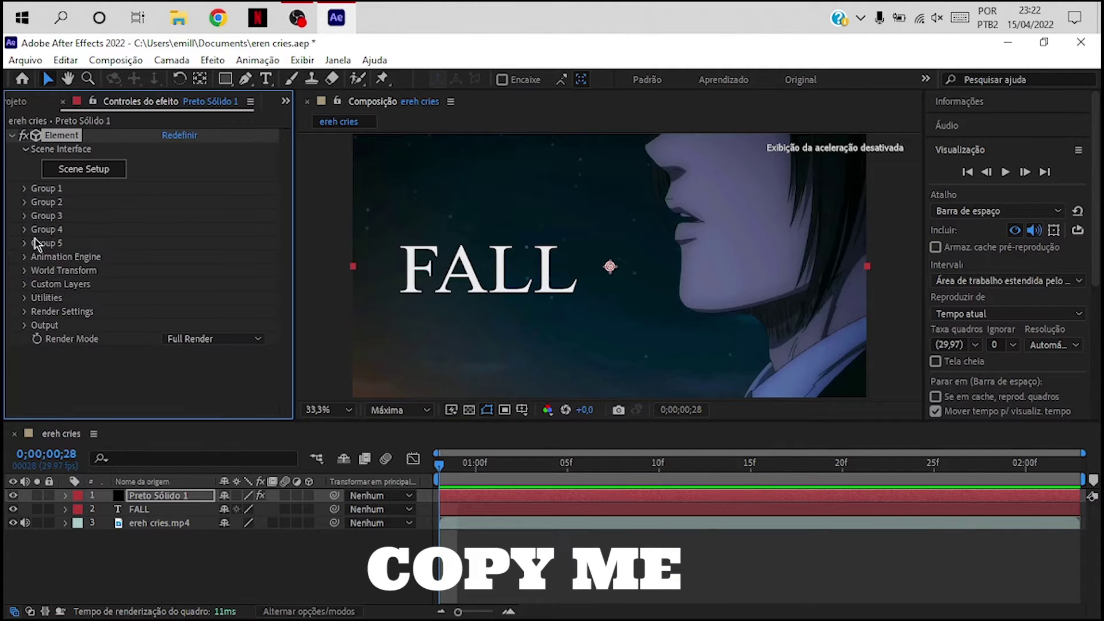
{"action": "left_click", "coordinate": [24, 285]}
{"action": "left_click", "coordinate": [39, 298]}
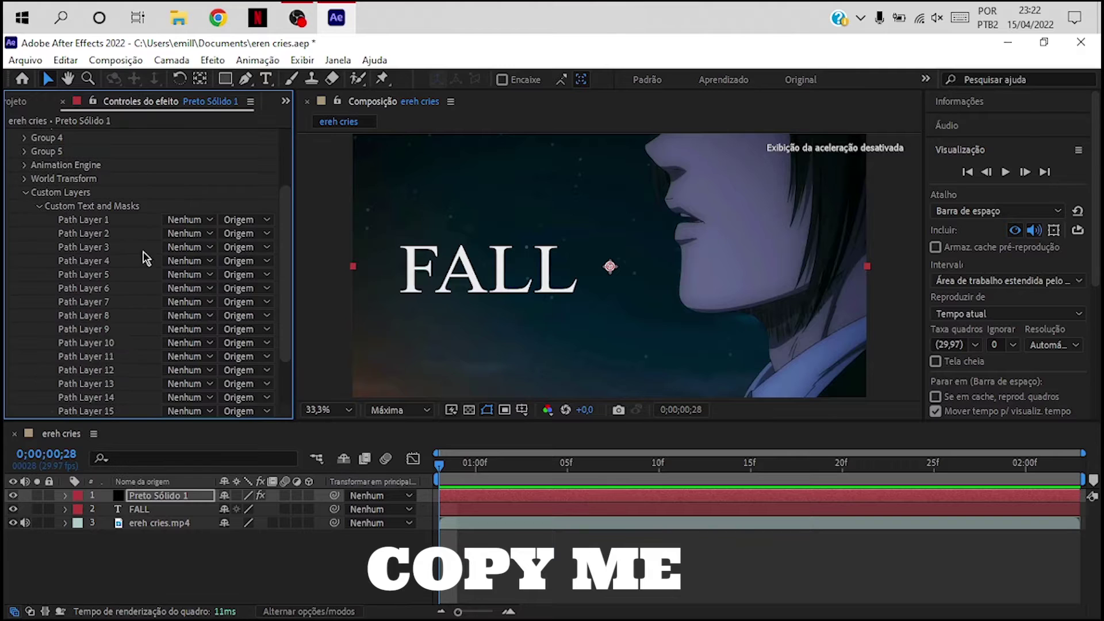
{"action": "left_click", "coordinate": [190, 220]}
{"action": "left_click", "coordinate": [193, 277]}
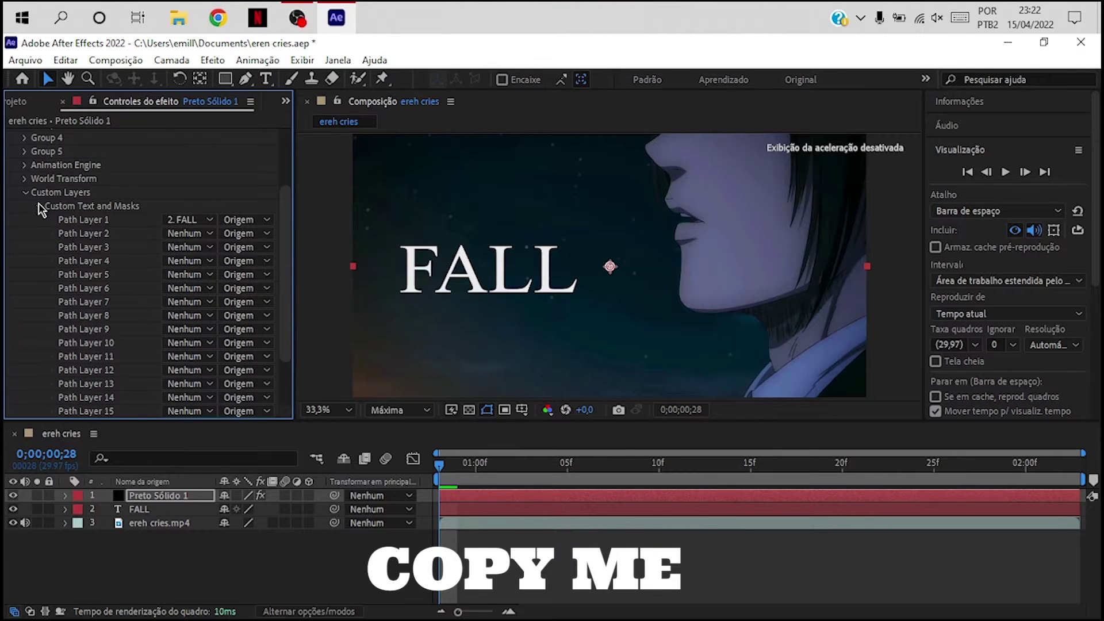
{"action": "left_click", "coordinate": [39, 206]}
{"action": "left_click", "coordinate": [38, 314]}
{"action": "left_click", "coordinate": [190, 149]}
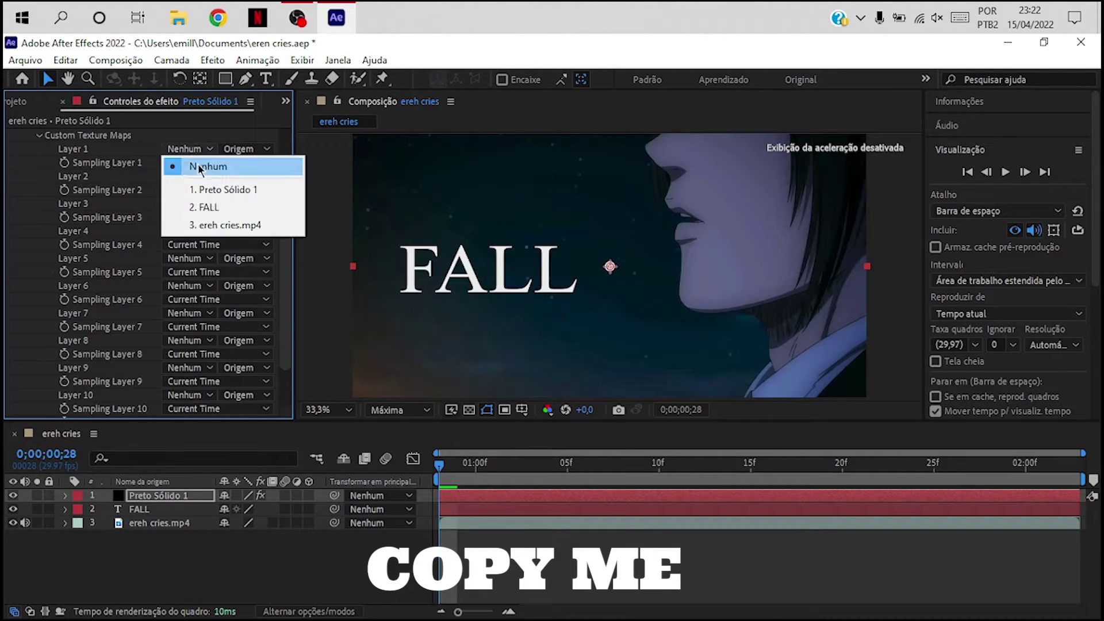
{"action": "left_click", "coordinate": [218, 224]}
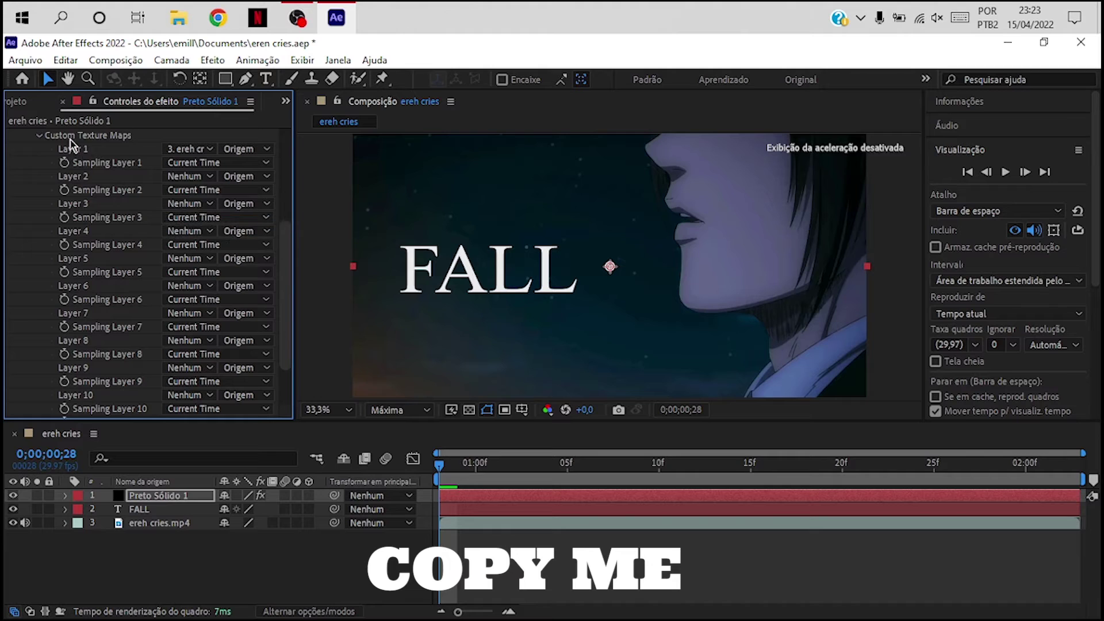
{"action": "left_click", "coordinate": [39, 137]}
{"action": "left_click", "coordinate": [24, 284]}
Set the Physical Environment override layer to the ereh cries clip
{"action": "left_click", "coordinate": [24, 311]}
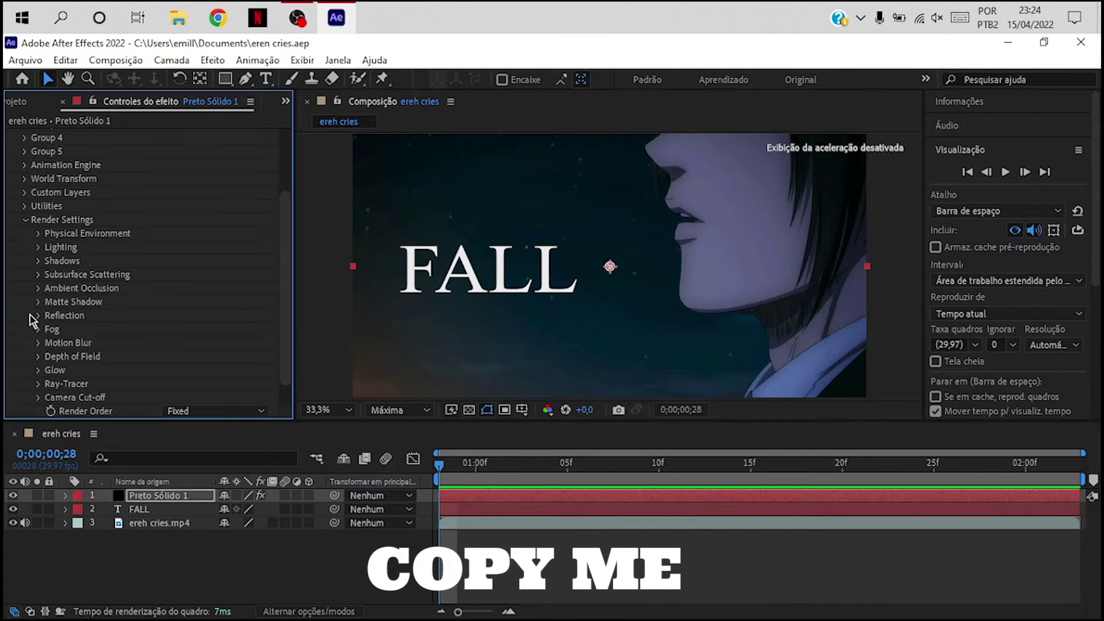
{"action": "left_click", "coordinate": [39, 234]}
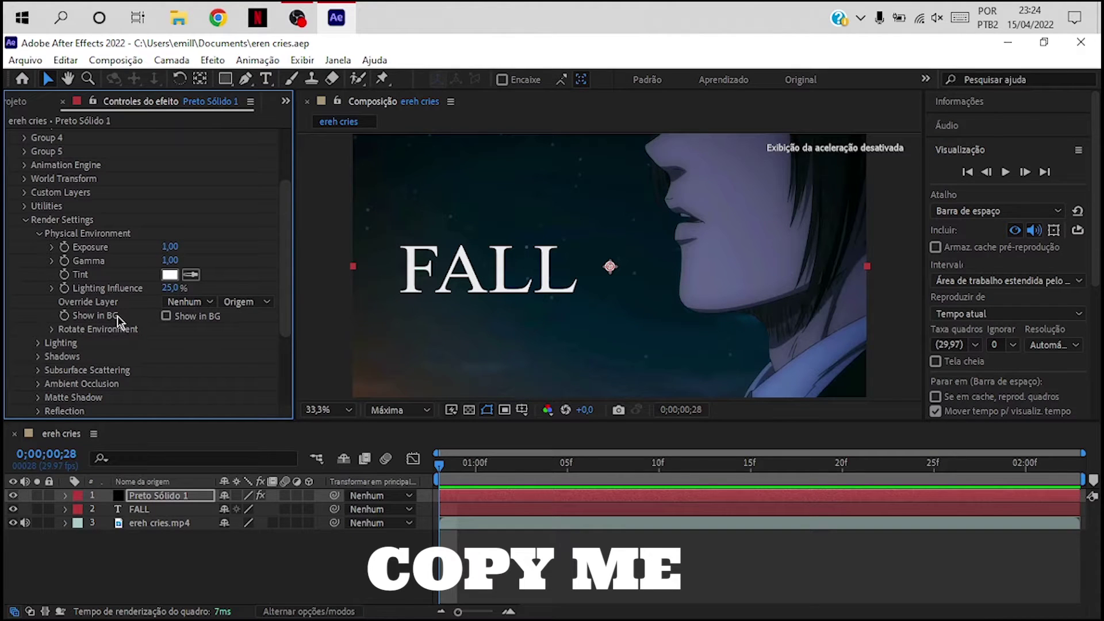
{"action": "left_click", "coordinate": [190, 301]}
{"action": "left_click", "coordinate": [234, 376]}
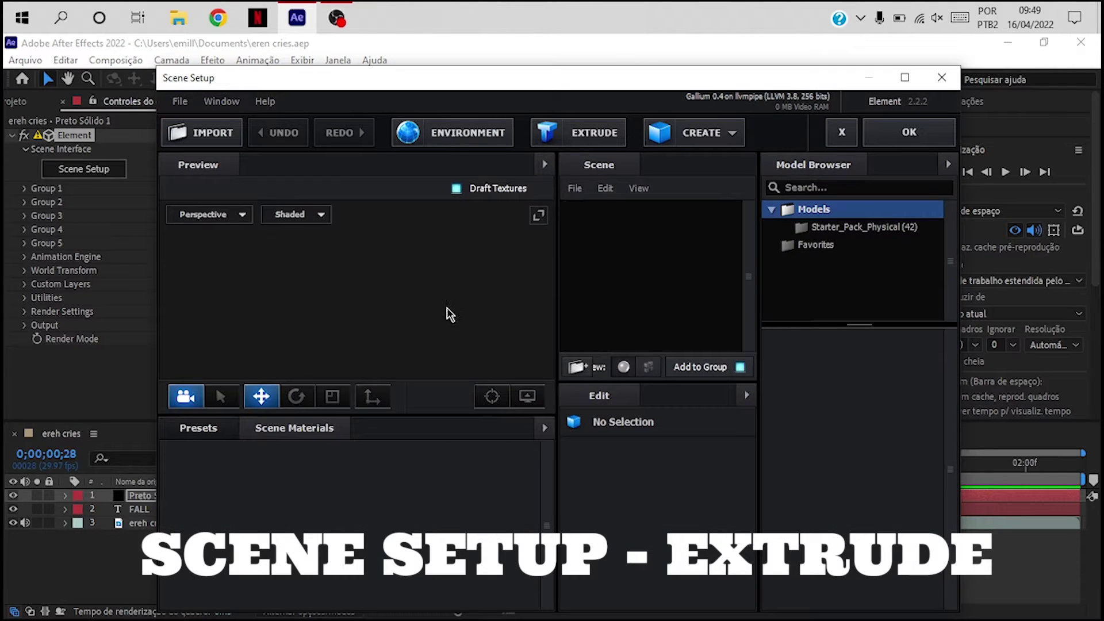
Extrude FALL into a 3D model and maximize the Scene Setup window
{"action": "left_click", "coordinate": [614, 136]}
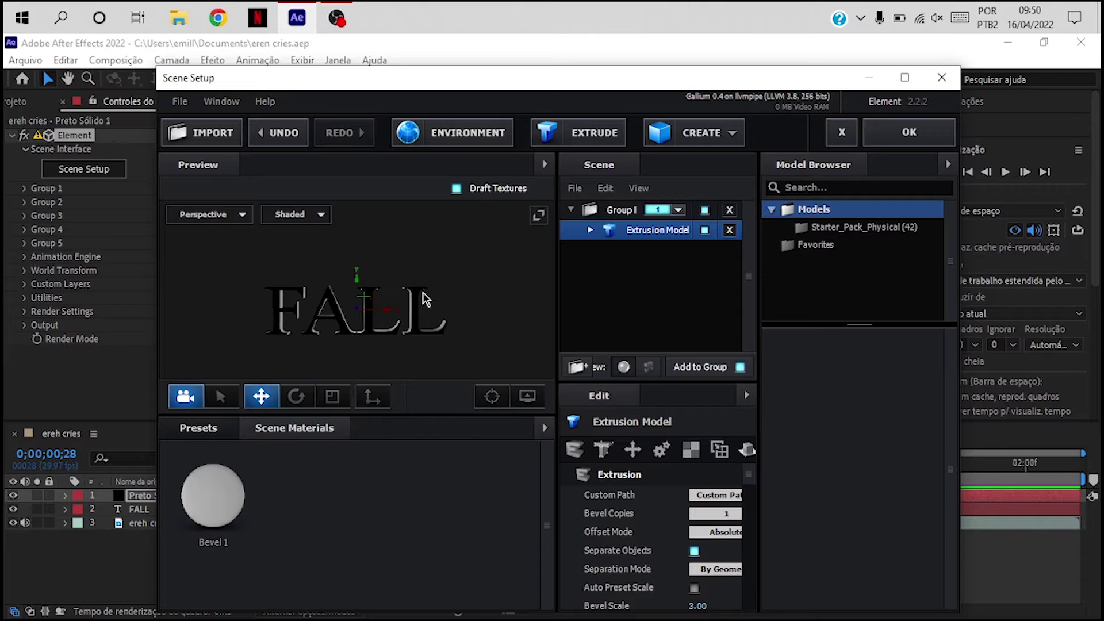
{"action": "left_click", "coordinate": [905, 77]}
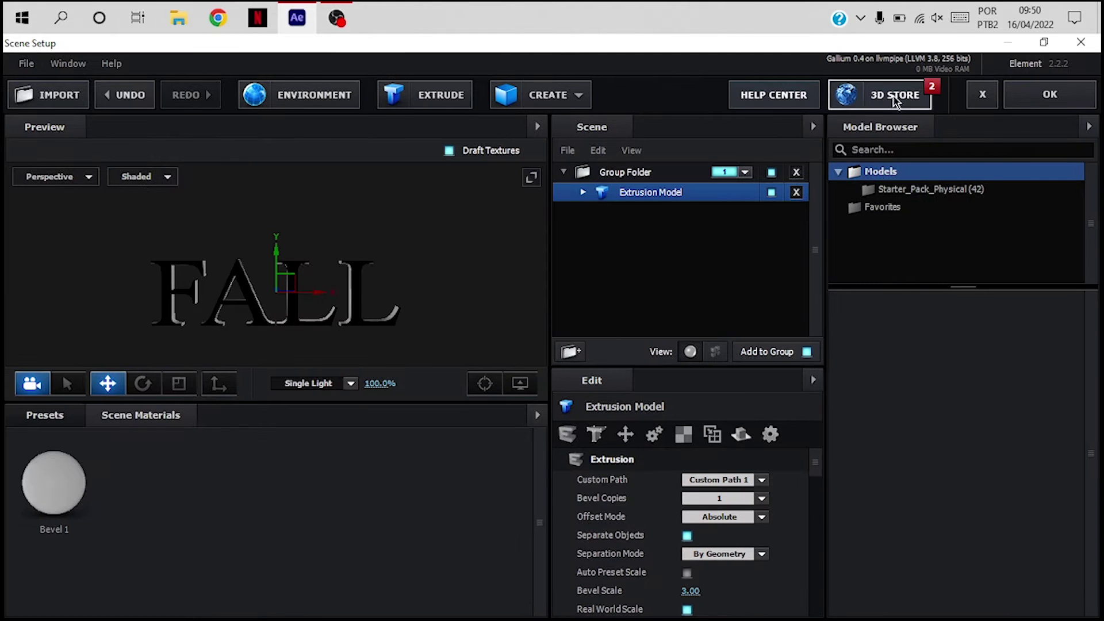
{"action": "mouse_move", "coordinate": [451, 313]}
{"action": "left_mouse_down"}
{"action": "mouse_move", "coordinate": [443, 233]}
{"action": "mouse_move", "coordinate": [437, 295]}
{"action": "left_mouse_up"}
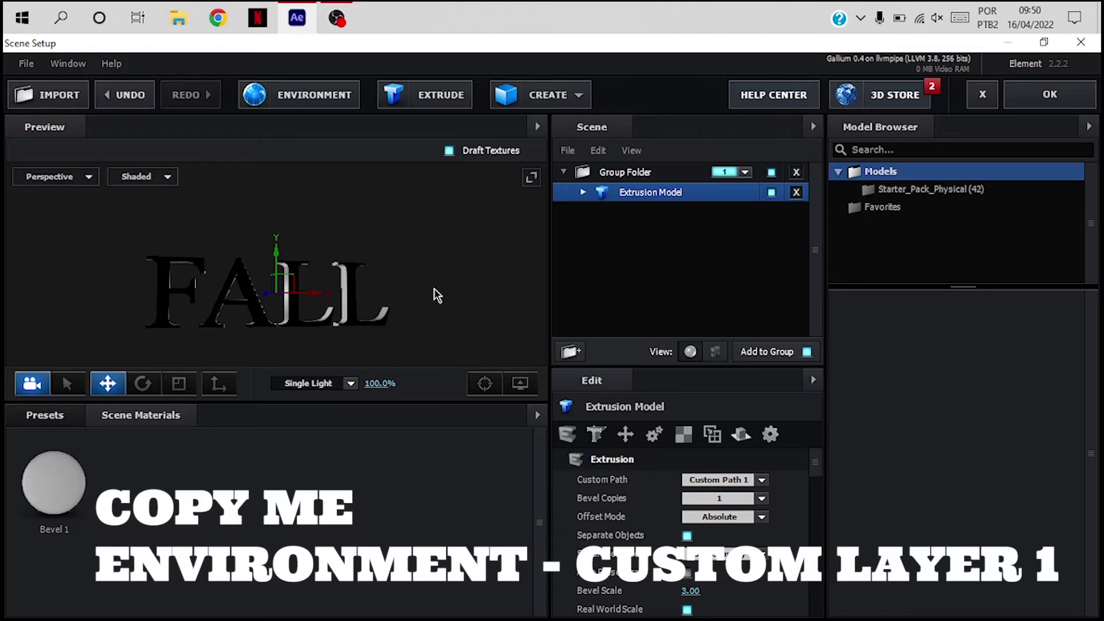
Set the scene's environment texture to Custom Layer 1
{"action": "left_click", "coordinate": [299, 95]}
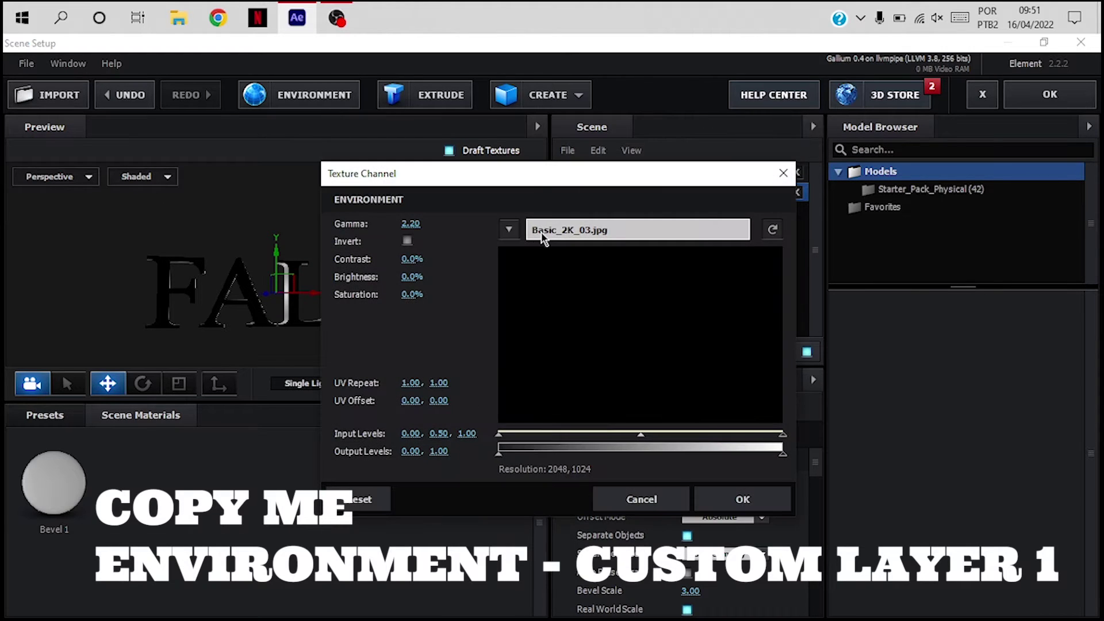
{"action": "left_click", "coordinate": [549, 230]}
{"action": "left_click", "coordinate": [591, 253]}
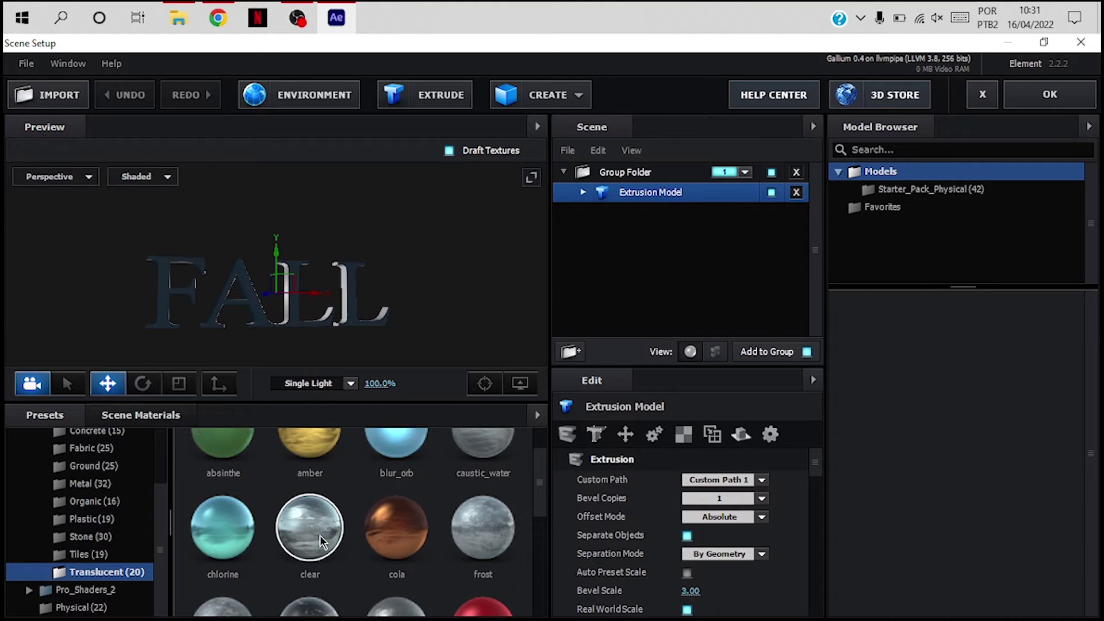
Give FALL the clear material from Pro_Shaders_2's Translucent presets
{"action": "mouse_move", "coordinate": [370, 306]}
{"action": "left_mouse_down"}
{"action": "mouse_move", "coordinate": [467, 318]}
{"action": "mouse_move", "coordinate": [424, 316]}
{"action": "left_mouse_up"}
{"action": "left_click", "coordinate": [326, 535]}
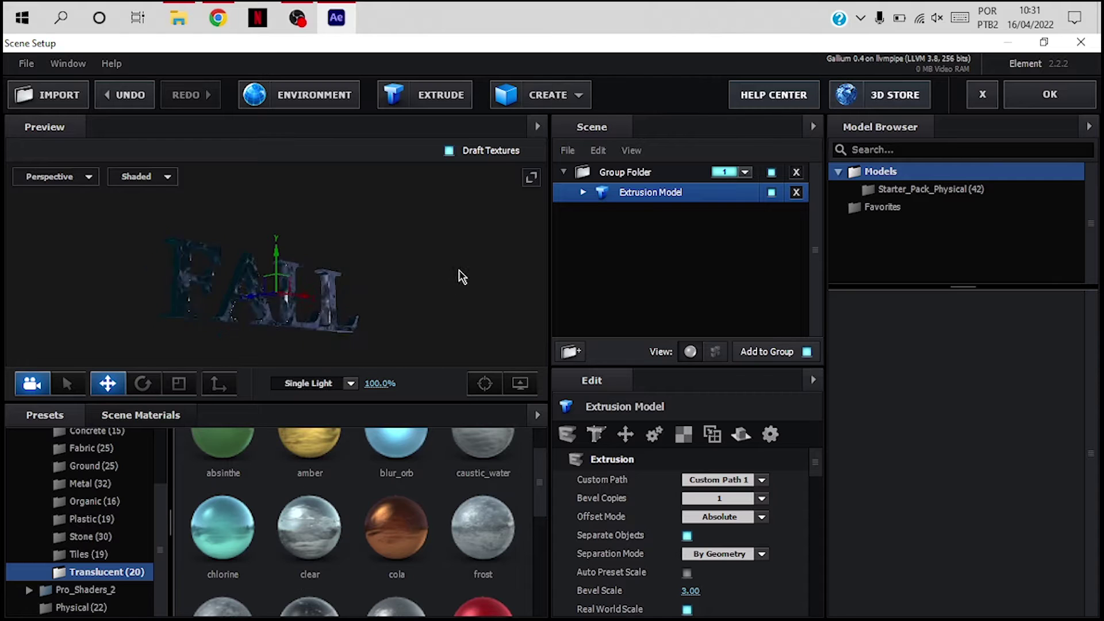
{"action": "mouse_move", "coordinate": [459, 274]}
{"action": "left_mouse_down"}
{"action": "mouse_move", "coordinate": [460, 320]}
{"action": "mouse_move", "coordinate": [372, 299]}
{"action": "left_mouse_up"}
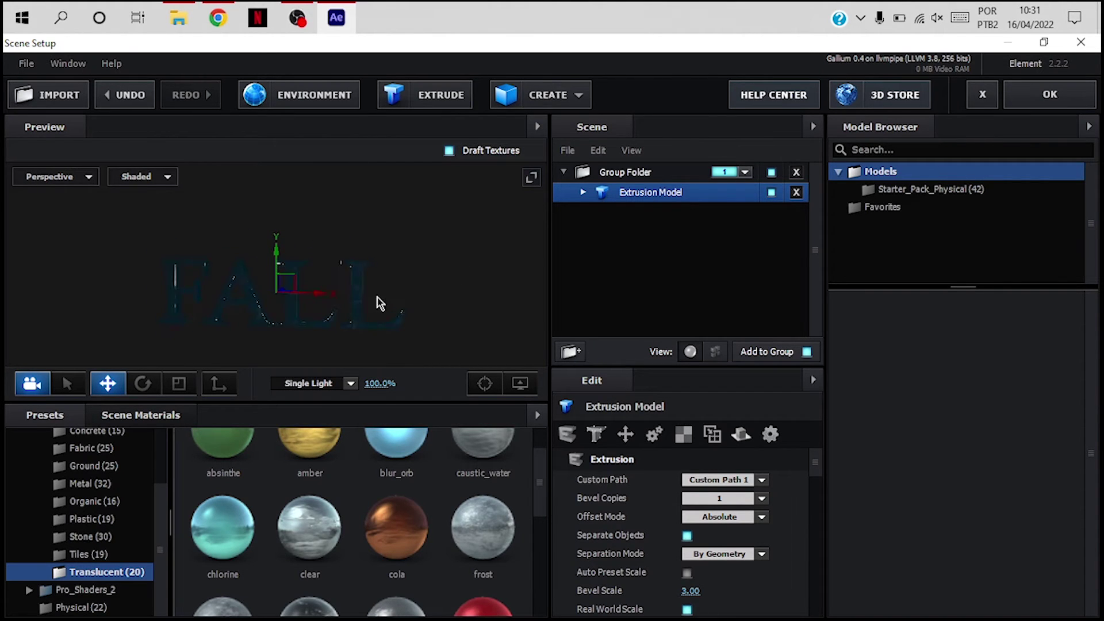
{"action": "scroll", "coordinate": [340, 552], "scroll_direction": "down", "scroll_amount": 1}
{"action": "scroll", "coordinate": [379, 525], "scroll_direction": "down", "scroll_amount": 1}
{"action": "scroll", "coordinate": [403, 525], "scroll_direction": "down", "scroll_amount": 1}
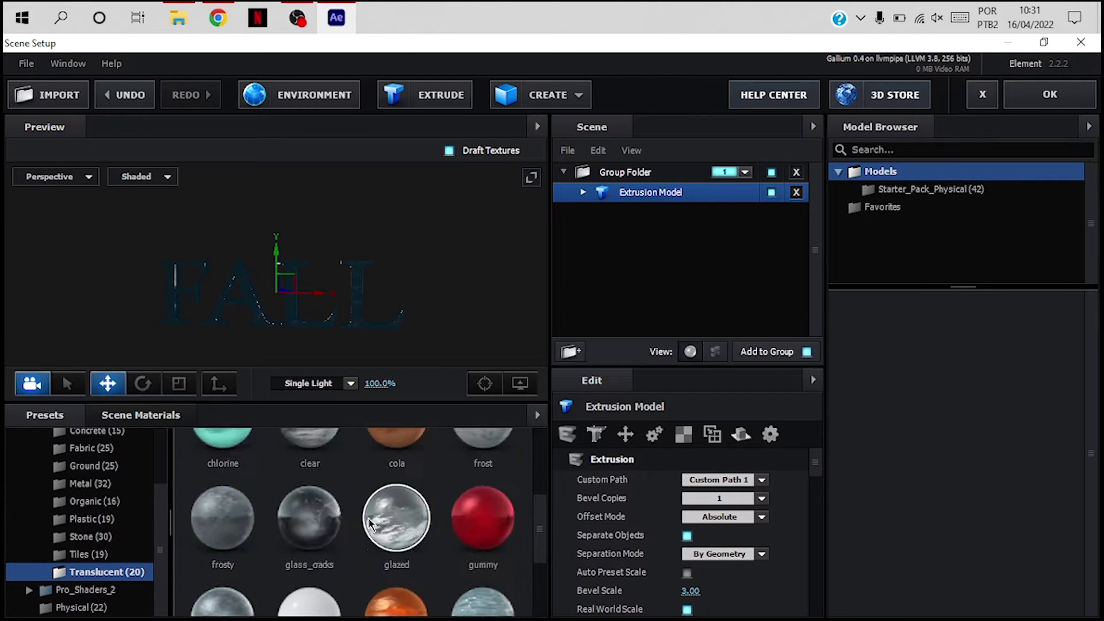
{"action": "scroll", "coordinate": [403, 524], "scroll_direction": "up", "scroll_amount": 3}
{"action": "left_click", "coordinate": [52, 589]}
{"action": "scroll", "coordinate": [105, 529], "scroll_direction": "down", "scroll_amount": 1}
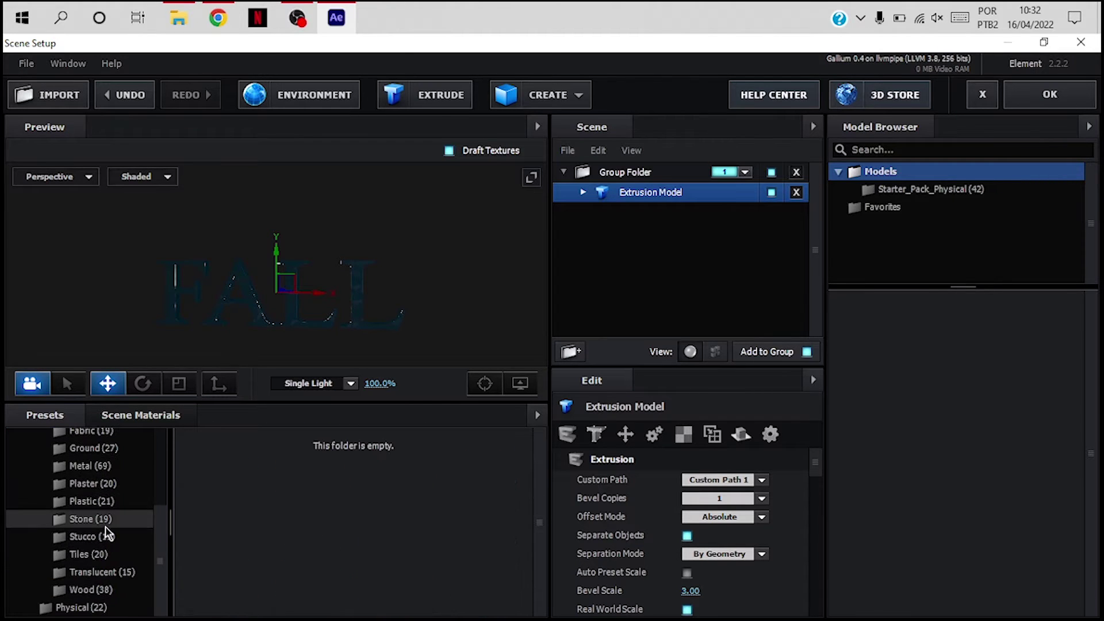
{"action": "left_click", "coordinate": [115, 572]}
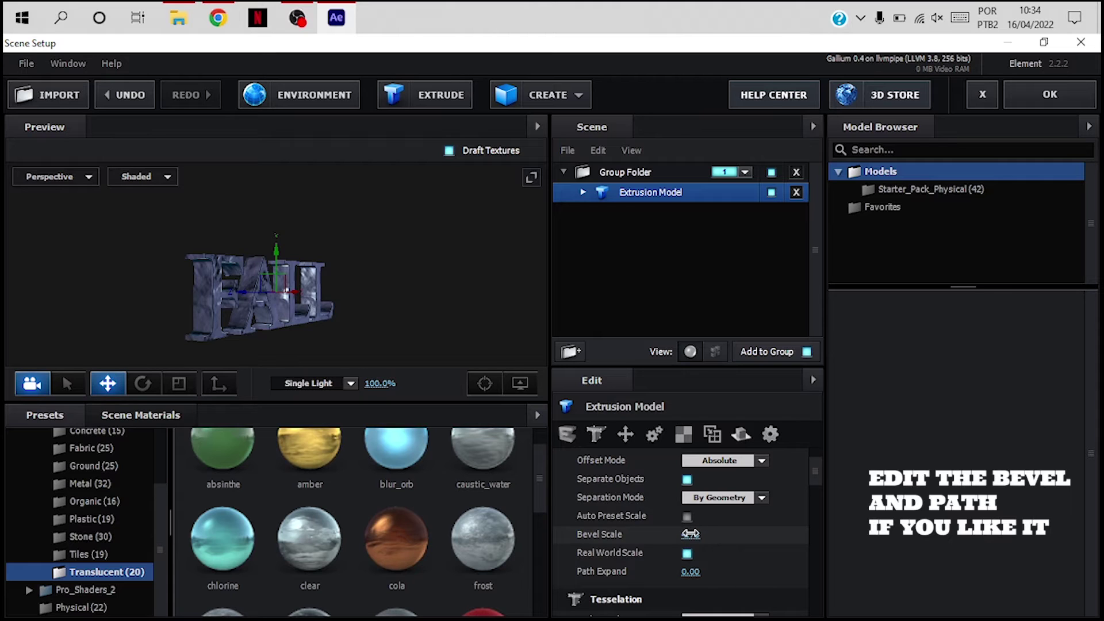
Set Bevel Scale to 5.07 and Path Expand to 1.50, then accept the scene
{"action": "left_click_drag", "start_coordinate": [690, 535], "coordinate": [716, 537]}
{"action": "mouse_move", "coordinate": [347, 364]}
{"action": "left_mouse_down"}
{"action": "mouse_move", "coordinate": [327, 318]}
{"action": "mouse_move", "coordinate": [332, 345]}
{"action": "left_mouse_up"}
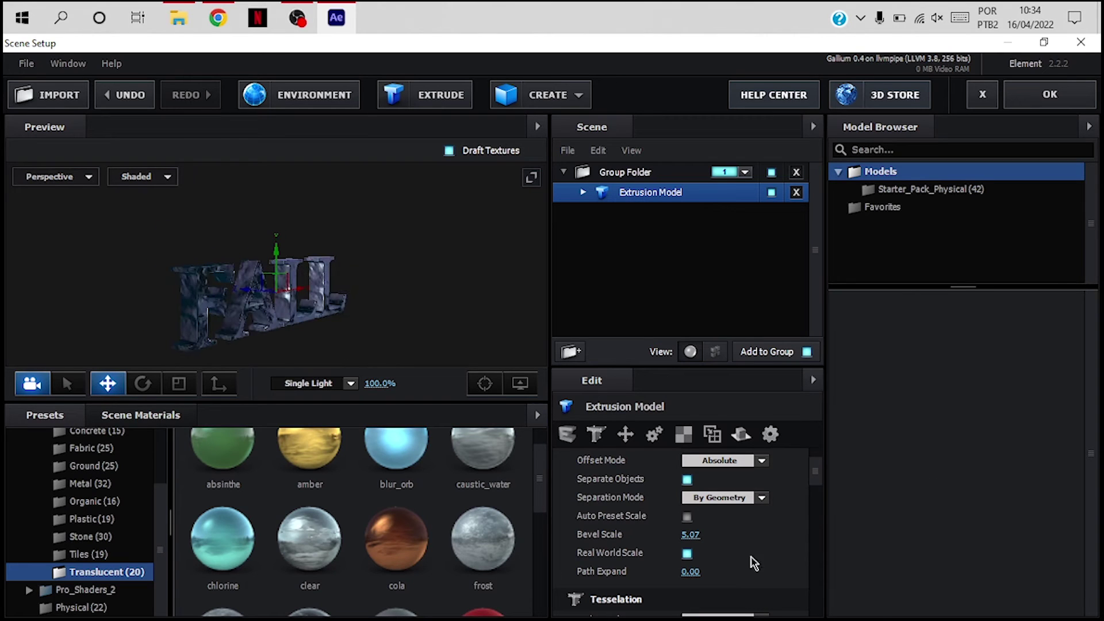
{"action": "mouse_move", "coordinate": [696, 573]}
{"action": "left_mouse_down"}
{"action": "mouse_move", "coordinate": [717, 571]}
{"action": "mouse_move", "coordinate": [479, 304]}
{"action": "left_mouse_up"}
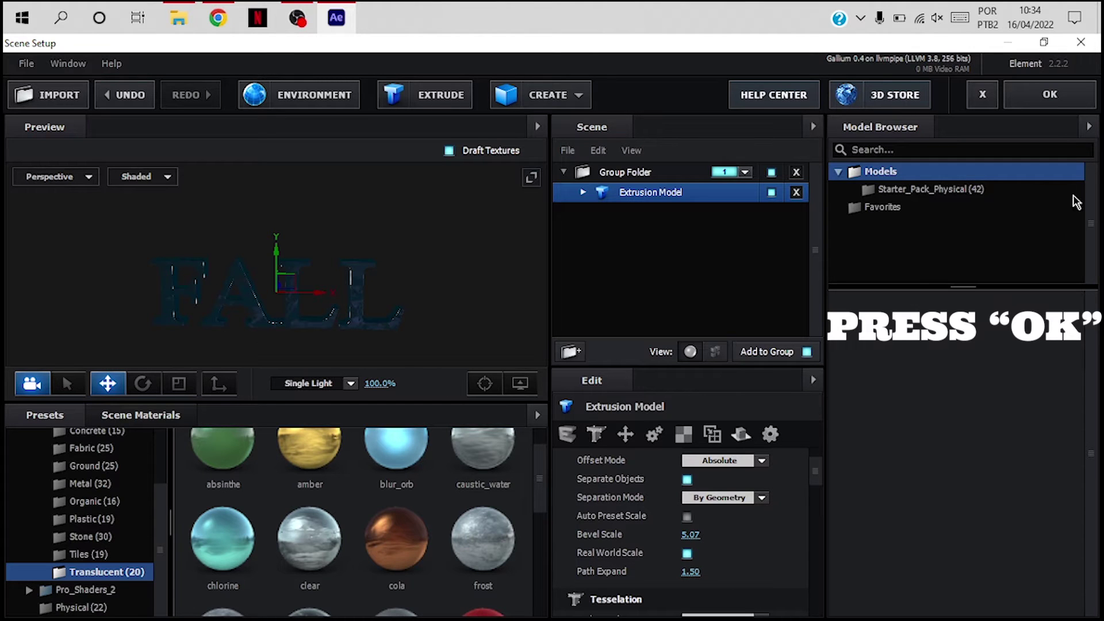
{"action": "left_click", "coordinate": [1052, 97]}
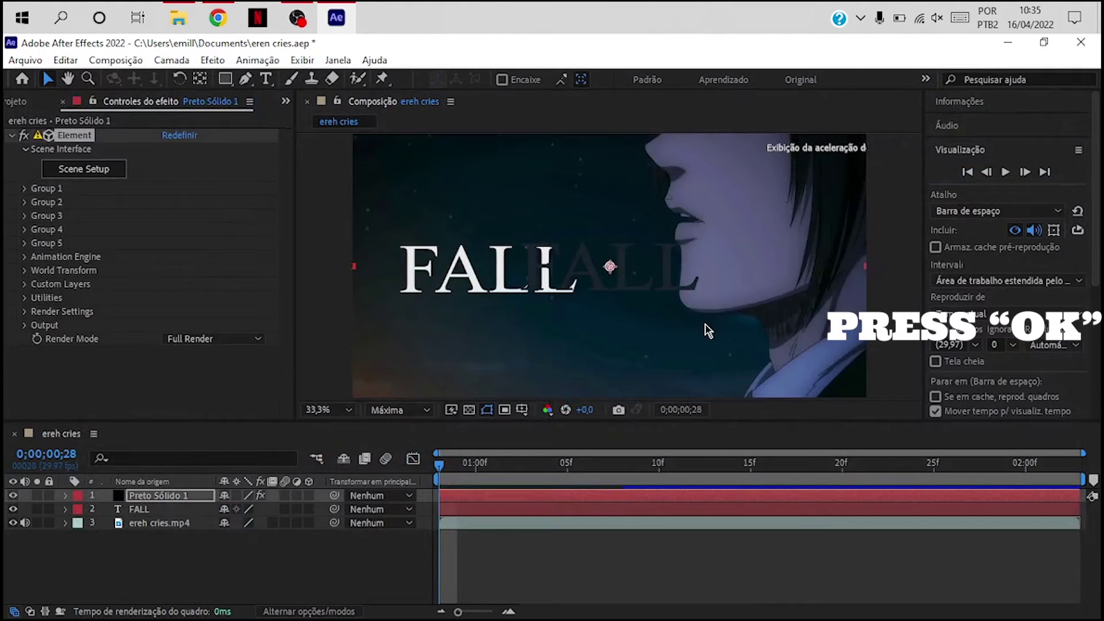
Set Element Position Z to -1260, Multi-Object Displace to 1.28 and Rotation Random to -210°
{"action": "left_click", "coordinate": [38, 229]}
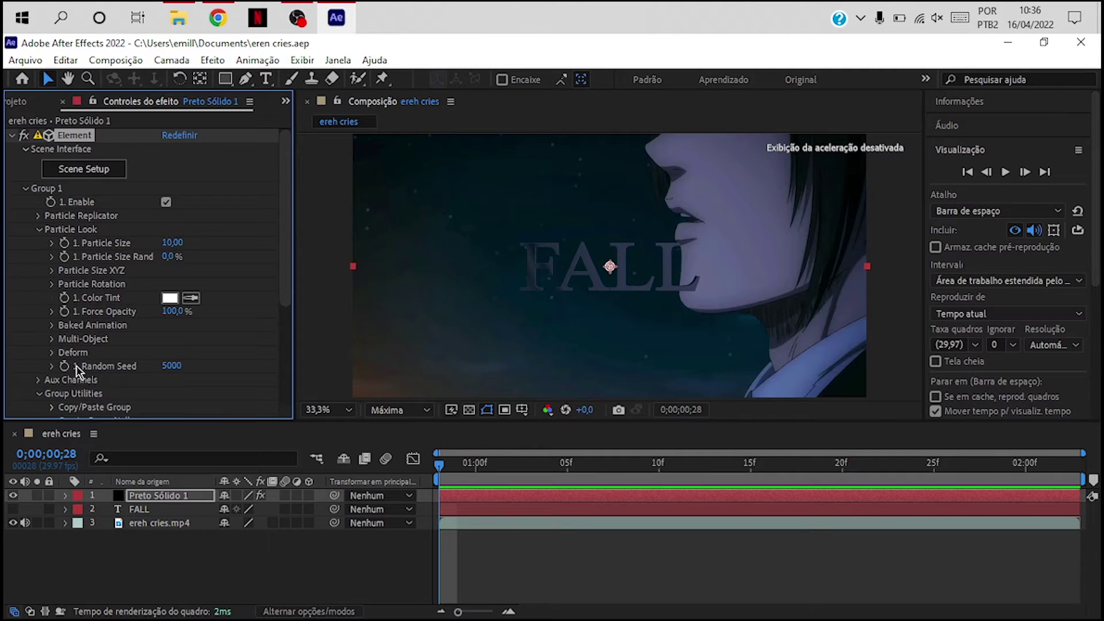
{"action": "left_click", "coordinate": [52, 339]}
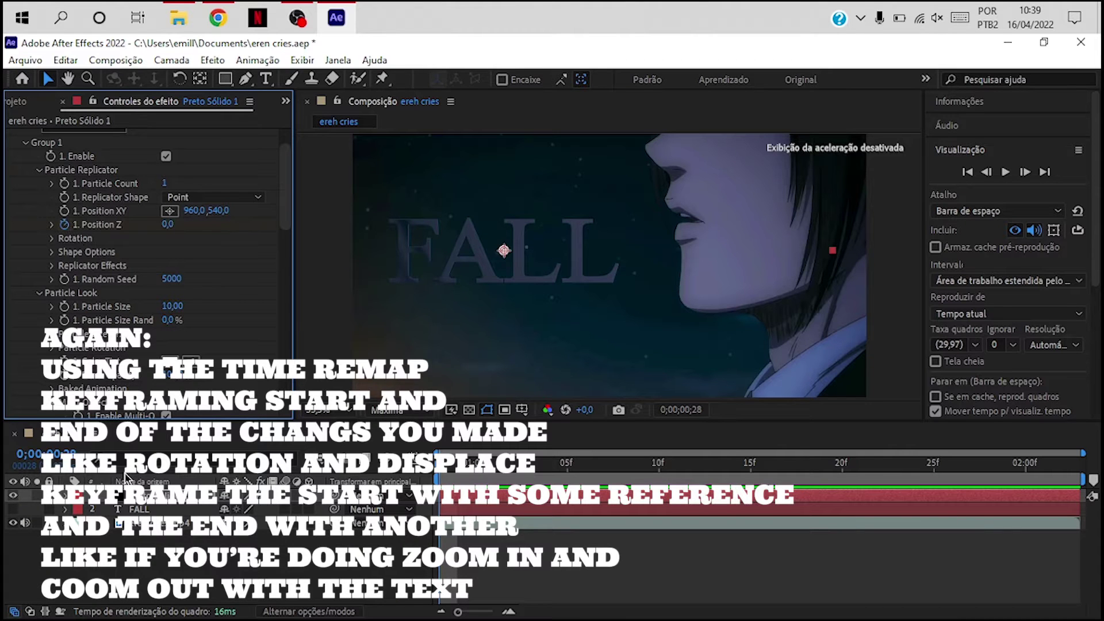
{"action": "left_click_drag", "start_coordinate": [167, 224], "coordinate": [79, 229]}
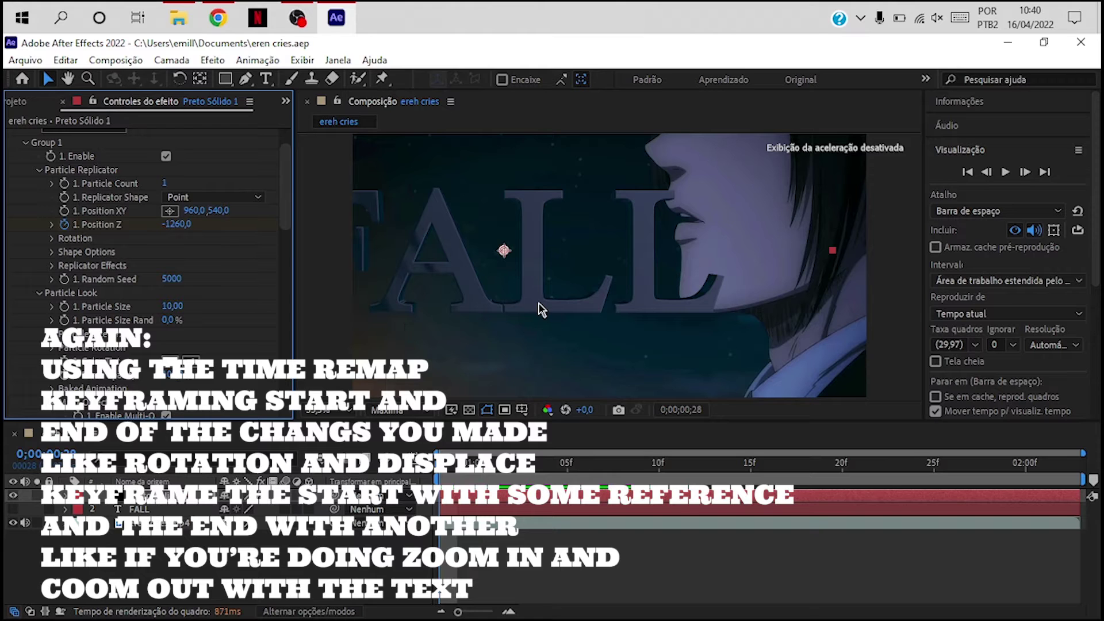
{"action": "scroll", "coordinate": [172, 248], "scroll_direction": "down", "scroll_amount": 5}
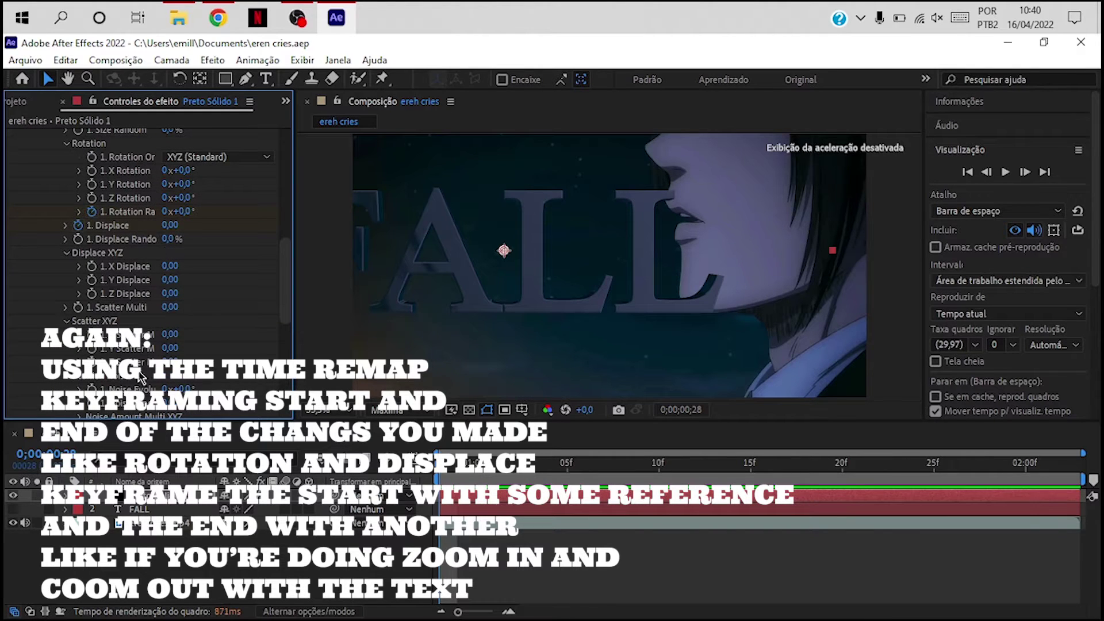
{"action": "scroll", "coordinate": [286, 278], "scroll_direction": "up", "scroll_amount": 3}
{"action": "left_click_drag", "start_coordinate": [170, 292], "coordinate": [283, 407]}
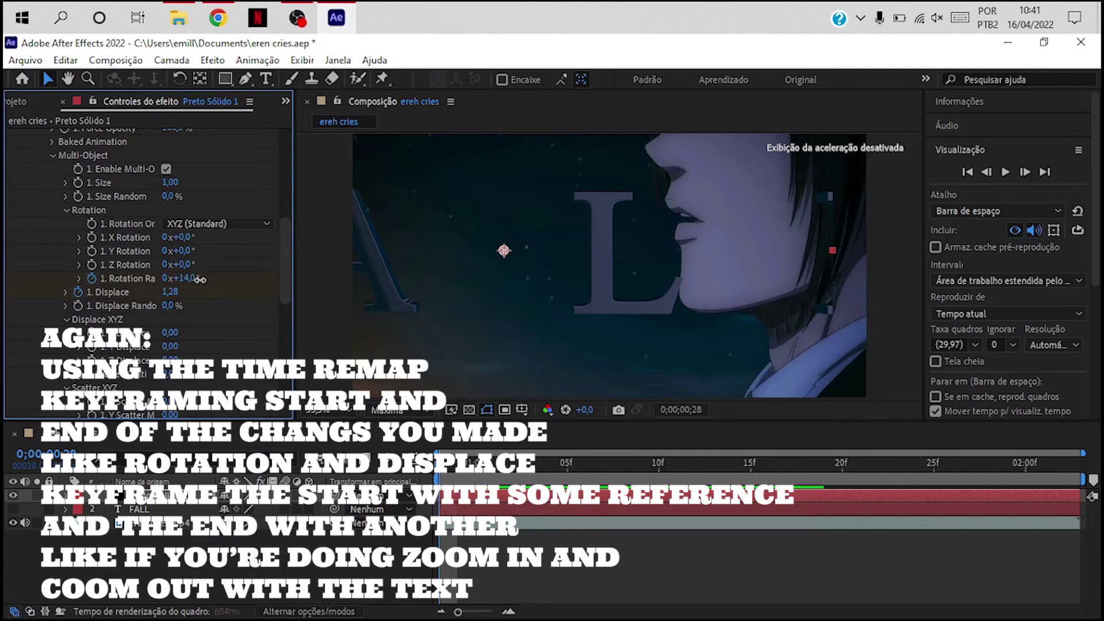
{"action": "left_click_drag", "start_coordinate": [173, 278], "coordinate": [52, 278]}
Save the project and adjust the text depth so FALL sits readable in frame
{"action": "left_click", "coordinate": [26, 60]}
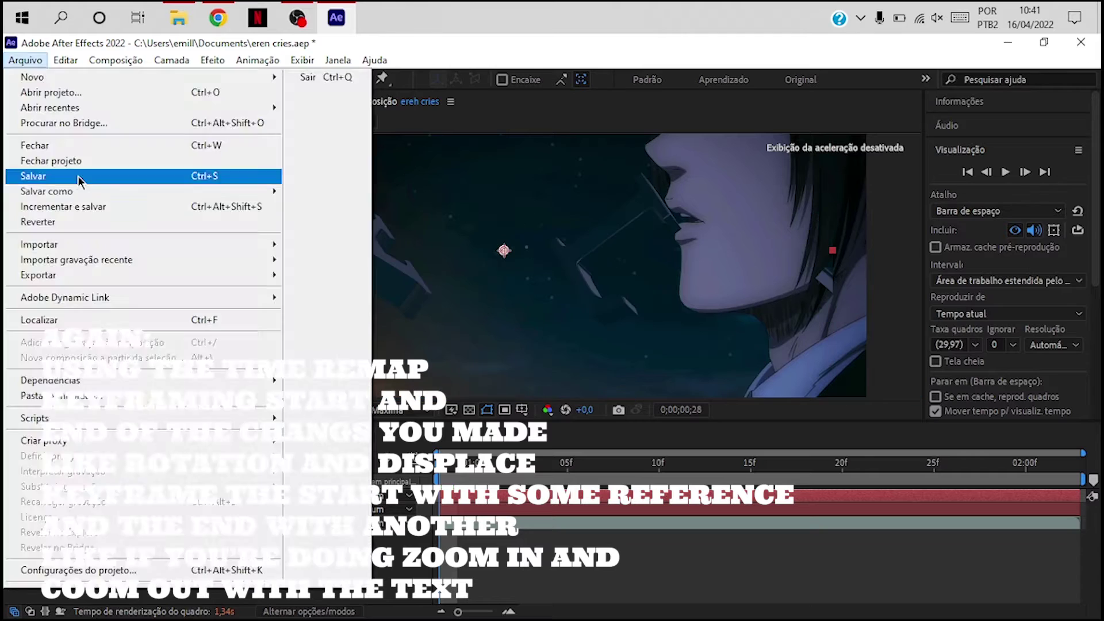
{"action": "left_click", "coordinate": [41, 175]}
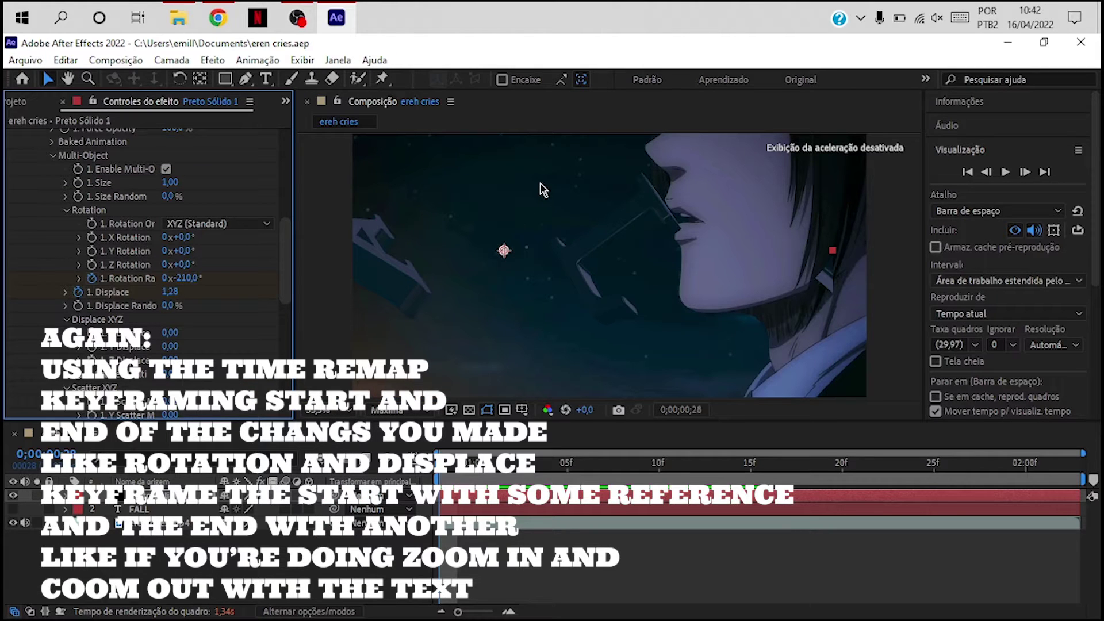
{"action": "key", "text": "space"}
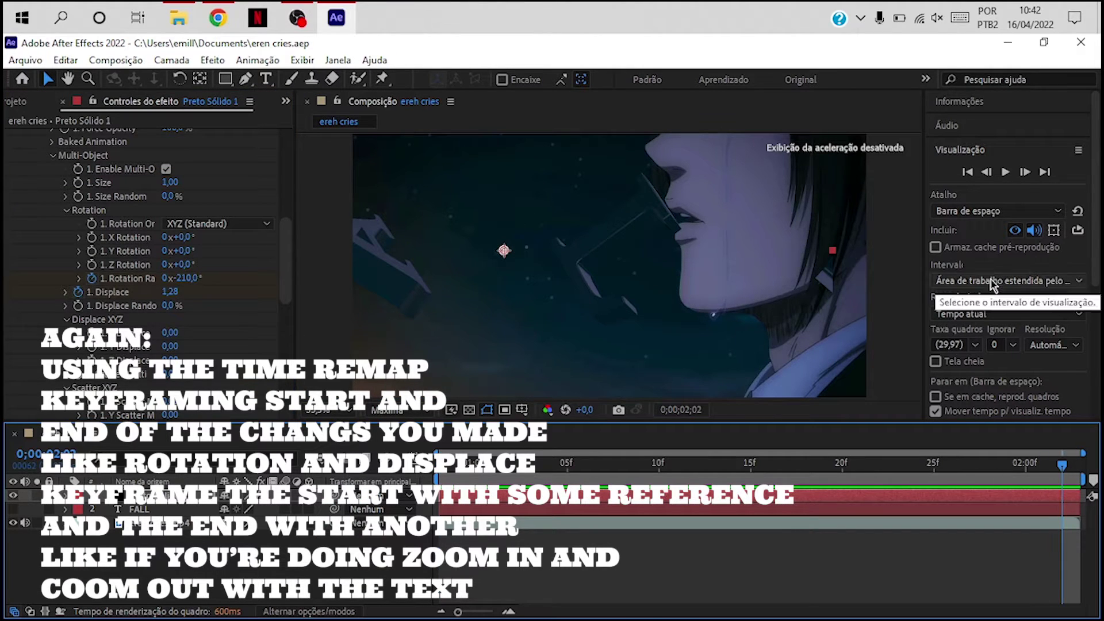
{"action": "scroll", "coordinate": [144, 230], "scroll_direction": "up", "scroll_amount": 5}
{"action": "left_click", "coordinate": [185, 198]}
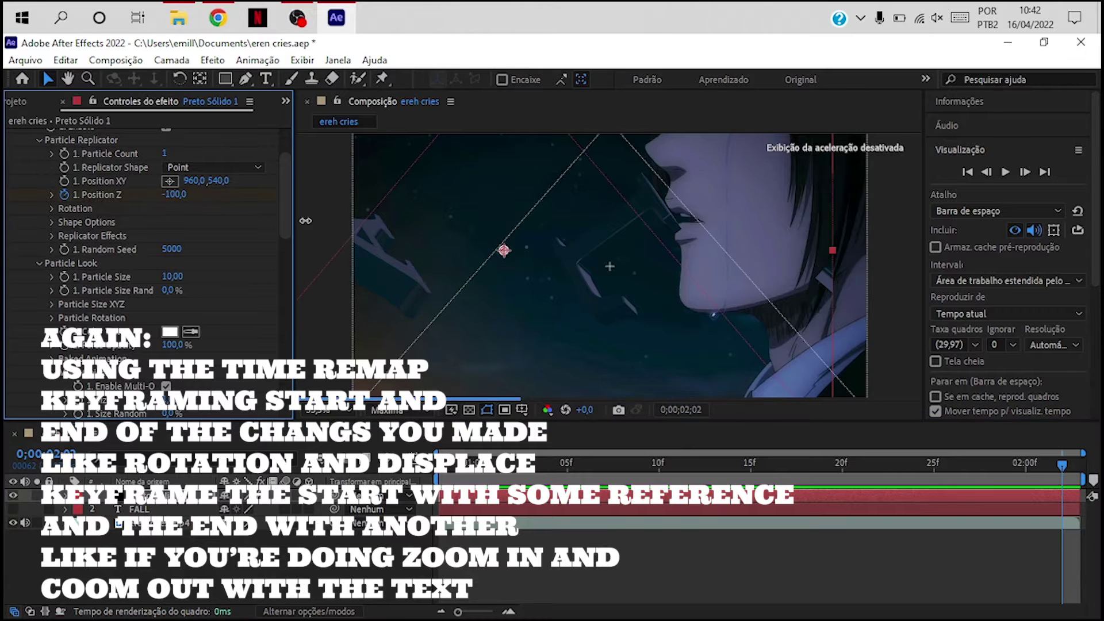
{"action": "type", "text": "220"}
{"action": "key", "text": "Return"}
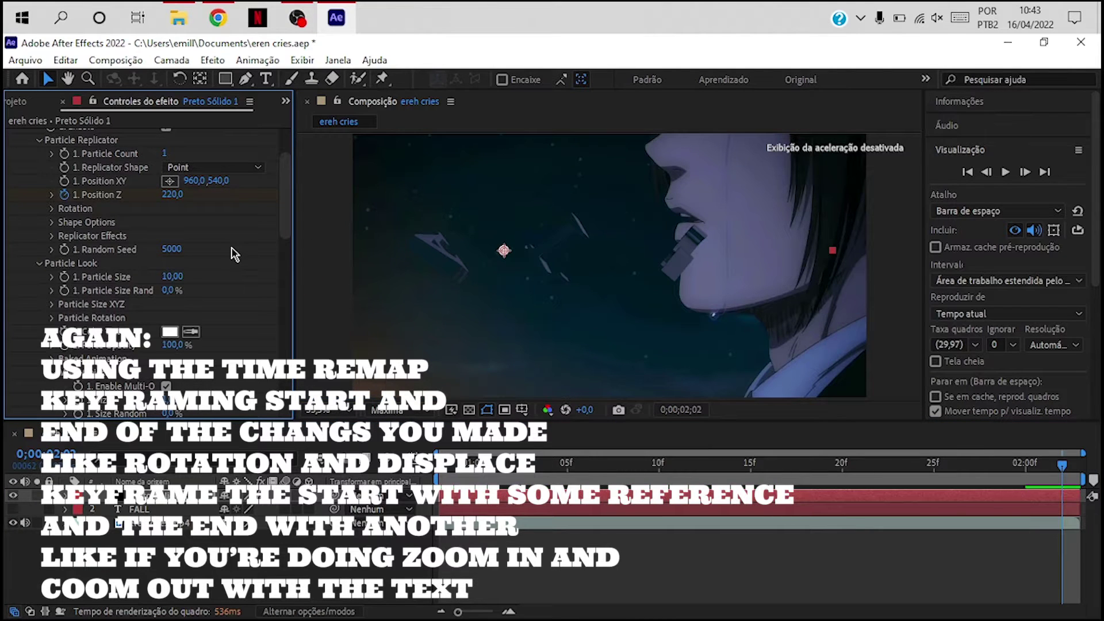
{"action": "scroll", "coordinate": [233, 253], "scroll_direction": "down", "scroll_amount": 5}
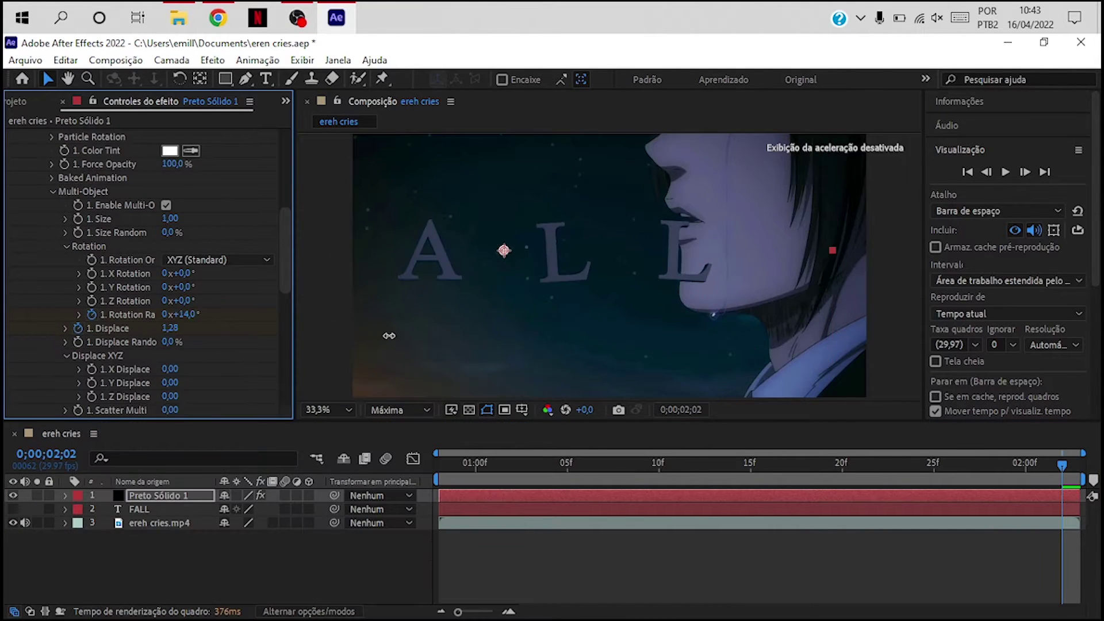
{"action": "key", "text": "ctrl+z"}
{"action": "scroll", "coordinate": [163, 245], "scroll_direction": "up", "scroll_amount": 5}
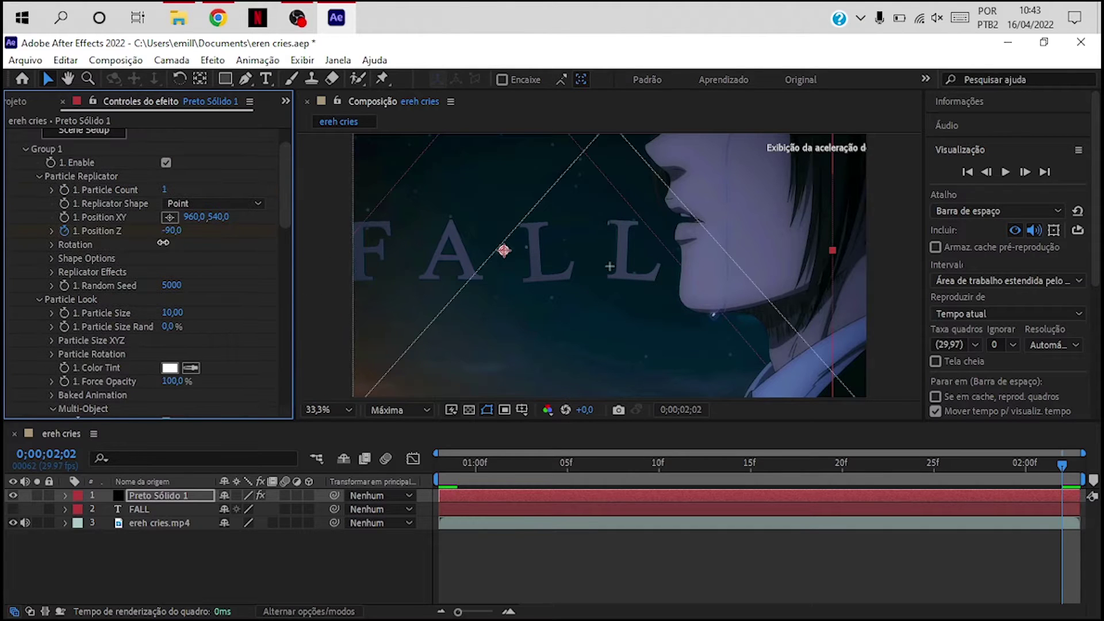
{"action": "left_click_drag", "start_coordinate": [163, 242], "coordinate": [247, 247]}
Set the letters' random rotation to 14 degrees
{"action": "left_click", "coordinate": [650, 312]}
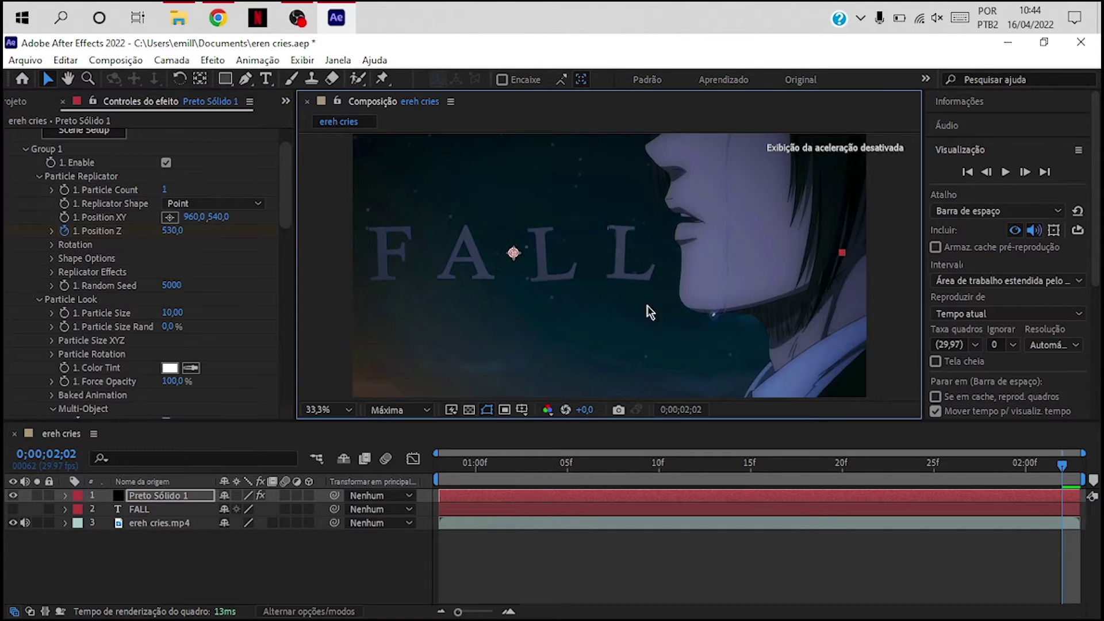
{"action": "scroll", "coordinate": [170, 223], "scroll_direction": "down", "scroll_amount": 5}
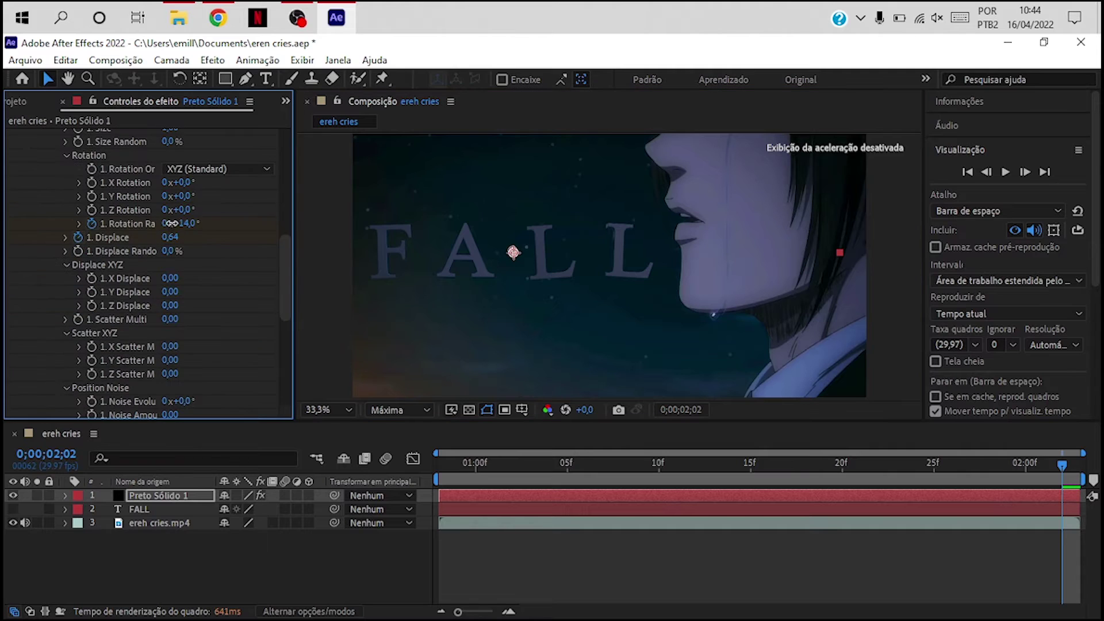
{"action": "left_click_drag", "start_coordinate": [170, 223], "coordinate": [184, 223]}
{"action": "left_click", "coordinate": [173, 223]}
{"action": "key", "text": "Escape"}
{"action": "scroll", "coordinate": [100, 177], "scroll_direction": "up", "scroll_amount": 2}
{"action": "scroll", "coordinate": [101, 177], "scroll_direction": "down", "scroll_amount": 5}
{"action": "scroll", "coordinate": [138, 218], "scroll_direction": "up", "scroll_amount": 5}
{"action": "scroll", "coordinate": [183, 247], "scroll_direction": "up", "scroll_amount": 5}
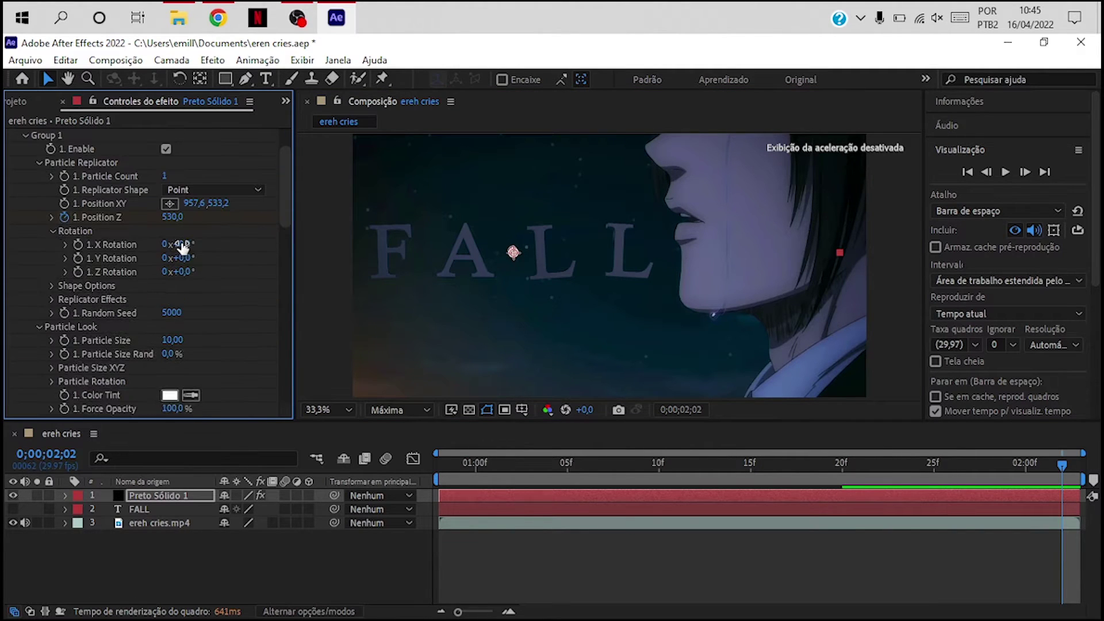
{"action": "scroll", "coordinate": [183, 247], "scroll_direction": "up", "scroll_amount": 2}
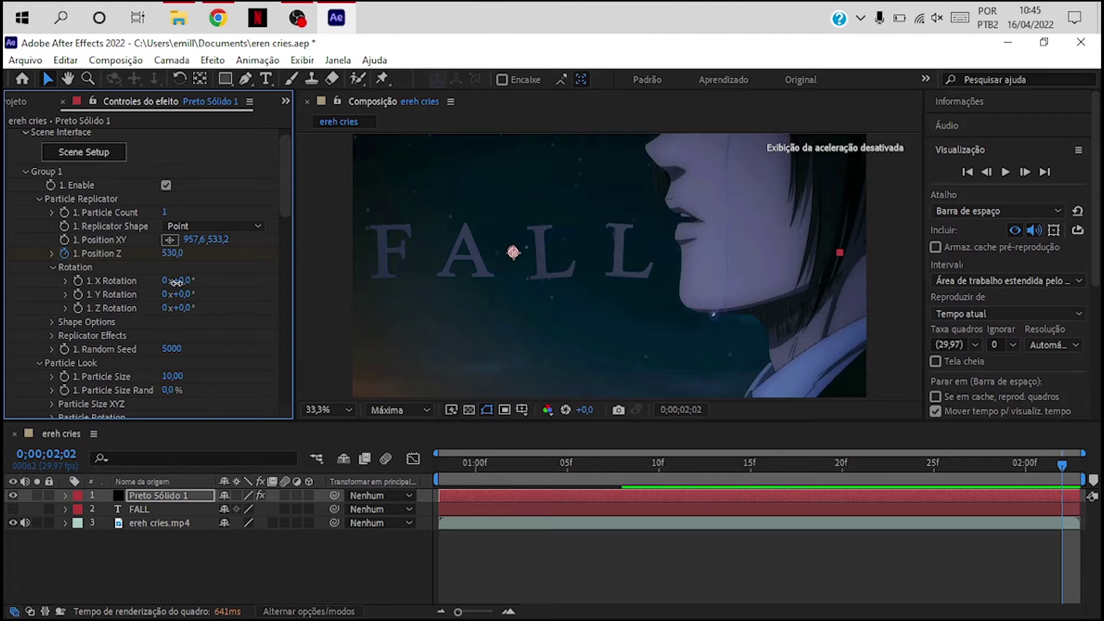
Keyframe X Rotation at 0;00;00;28 and 0;00;02;02, ending at -80
{"action": "left_click_drag", "start_coordinate": [177, 281], "coordinate": [229, 292]}
{"action": "left_click", "coordinate": [196, 280]}
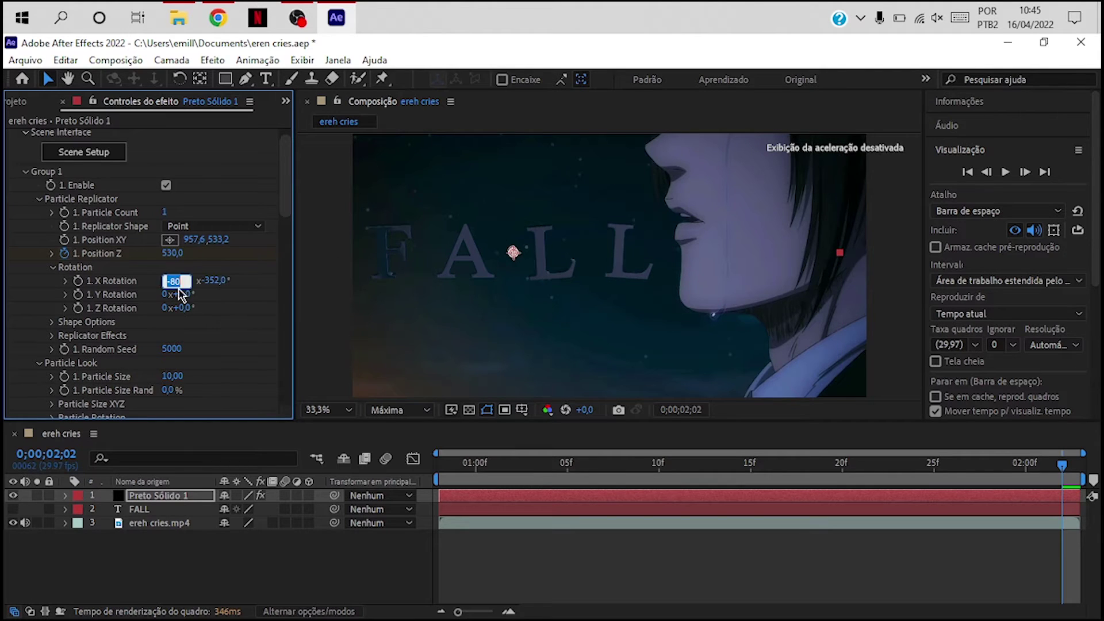
{"action": "left_click", "coordinate": [246, 306]}
{"action": "scroll", "coordinate": [284, 260], "scroll_direction": "down", "scroll_amount": 5}
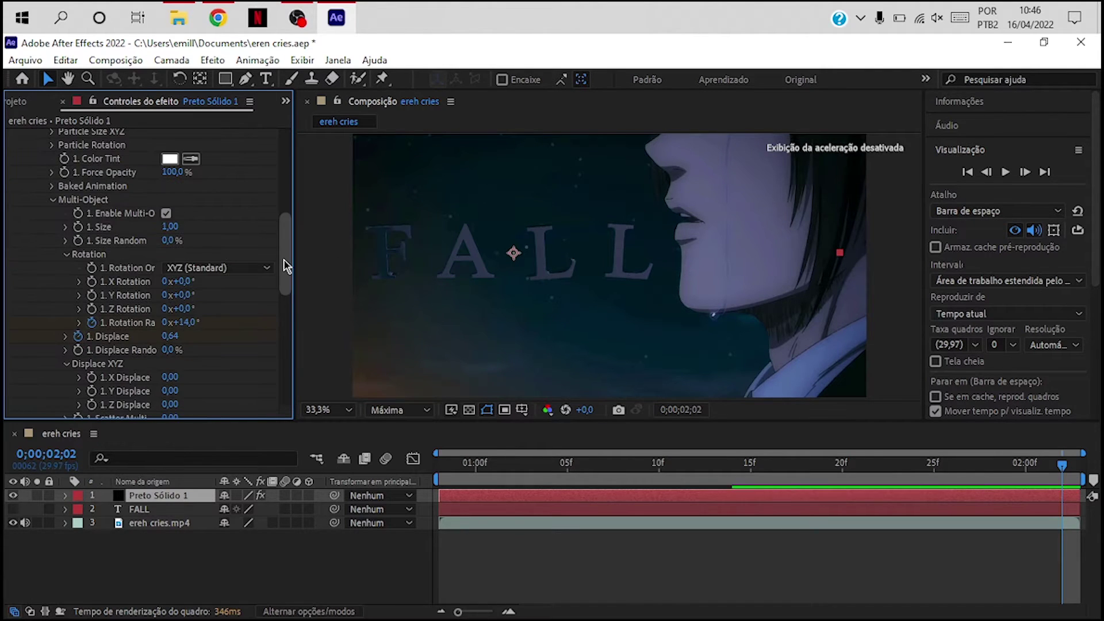
{"action": "scroll", "coordinate": [281, 265], "scroll_direction": "up", "scroll_amount": 10}
{"action": "left_click", "coordinate": [438, 463]}
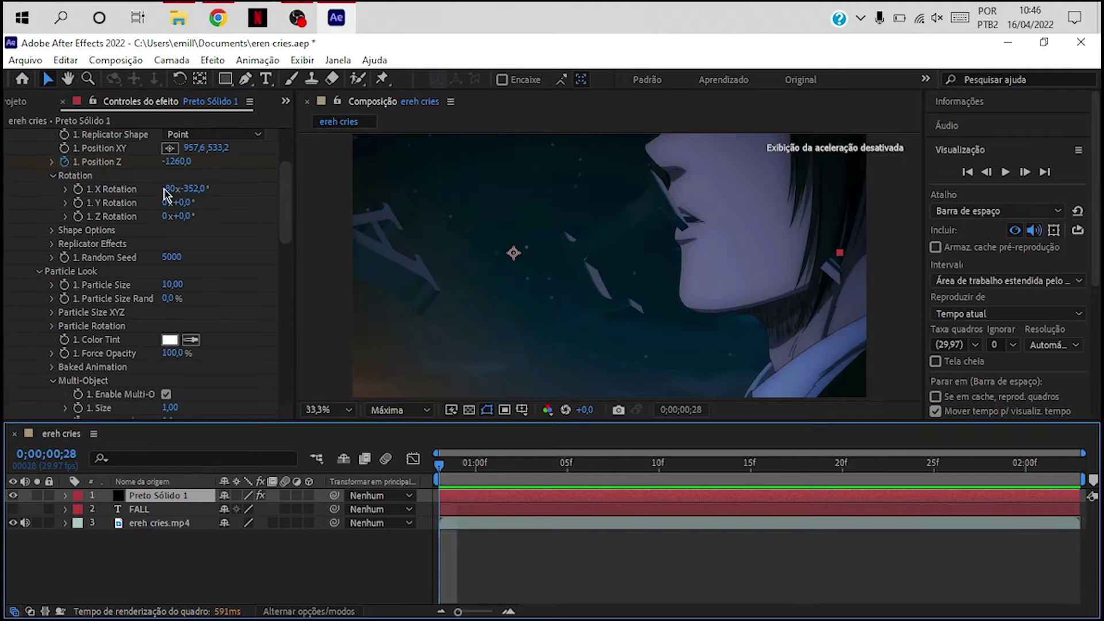
{"action": "left_click", "coordinate": [173, 188]}
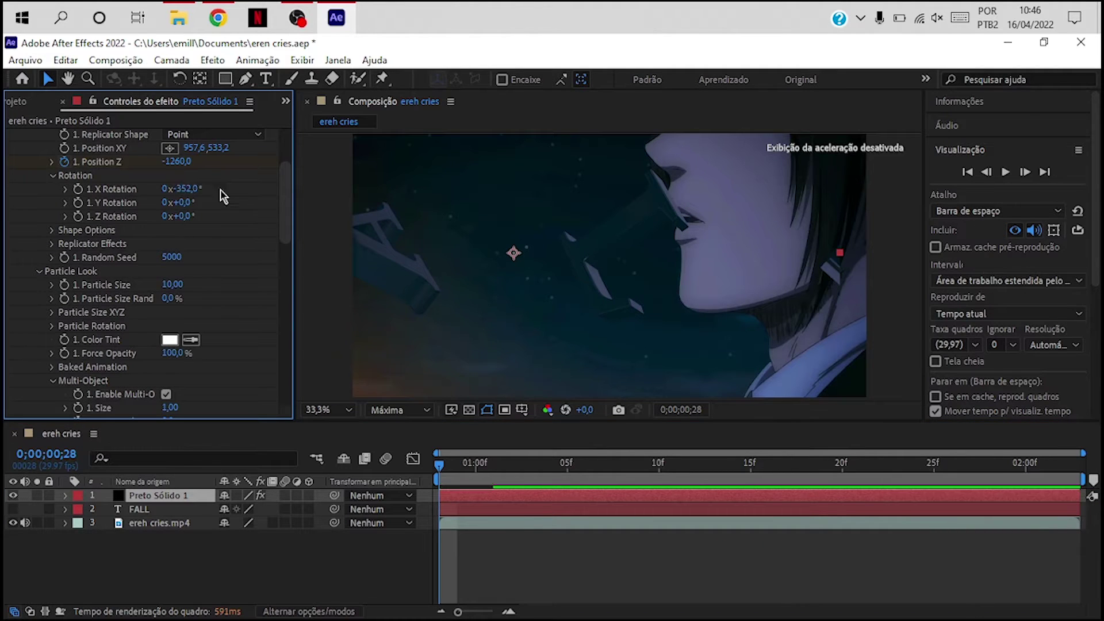
{"action": "left_click", "coordinate": [1061, 463]}
{"action": "left_click", "coordinate": [172, 188]}
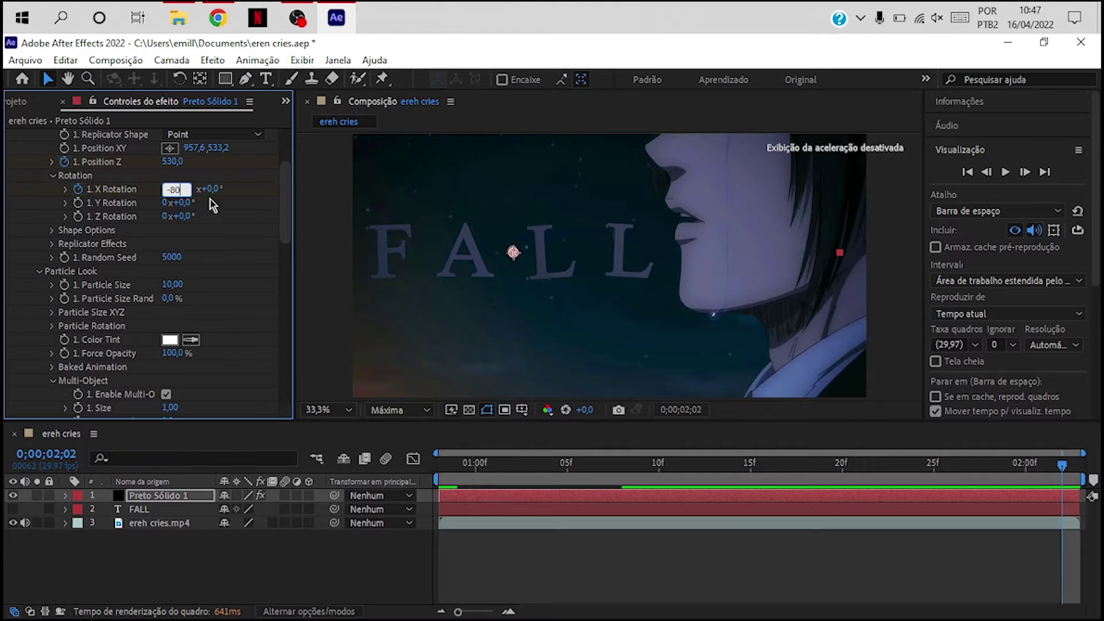
{"action": "key", "text": "Return"}
{"action": "left_click", "coordinate": [440, 464]}
{"action": "scroll", "coordinate": [55, 249], "scroll_direction": "up", "scroll_amount": 3}
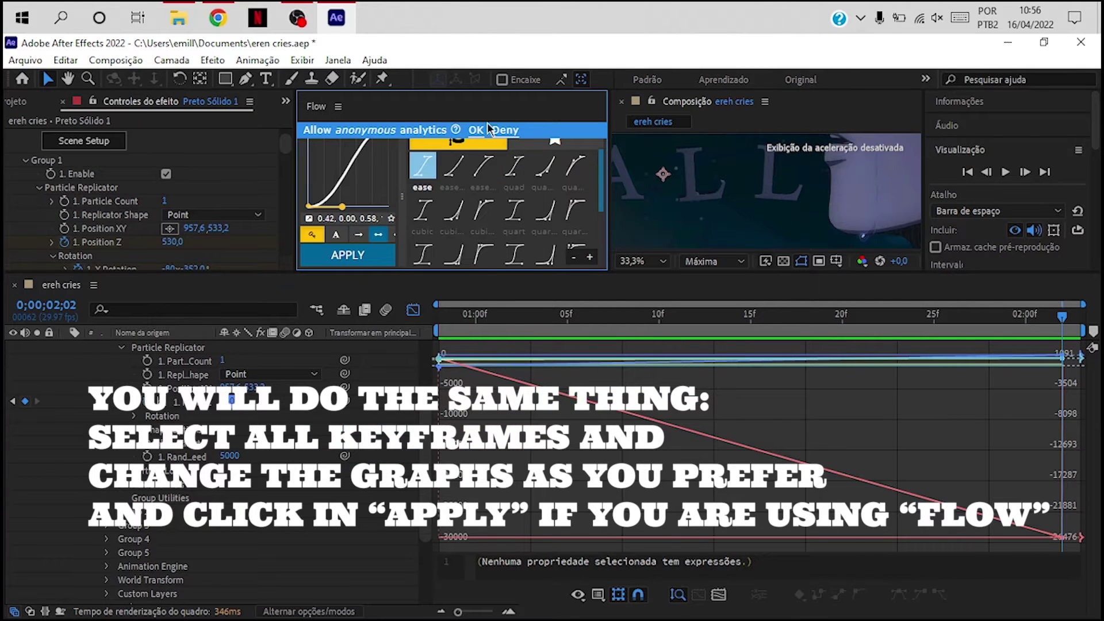
Apply the saved custom Flow ease curve to the selected FALL keyframes
{"action": "left_click", "coordinate": [505, 130]}
{"action": "left_click", "coordinate": [338, 107]}
{"action": "left_click", "coordinate": [449, 191]}
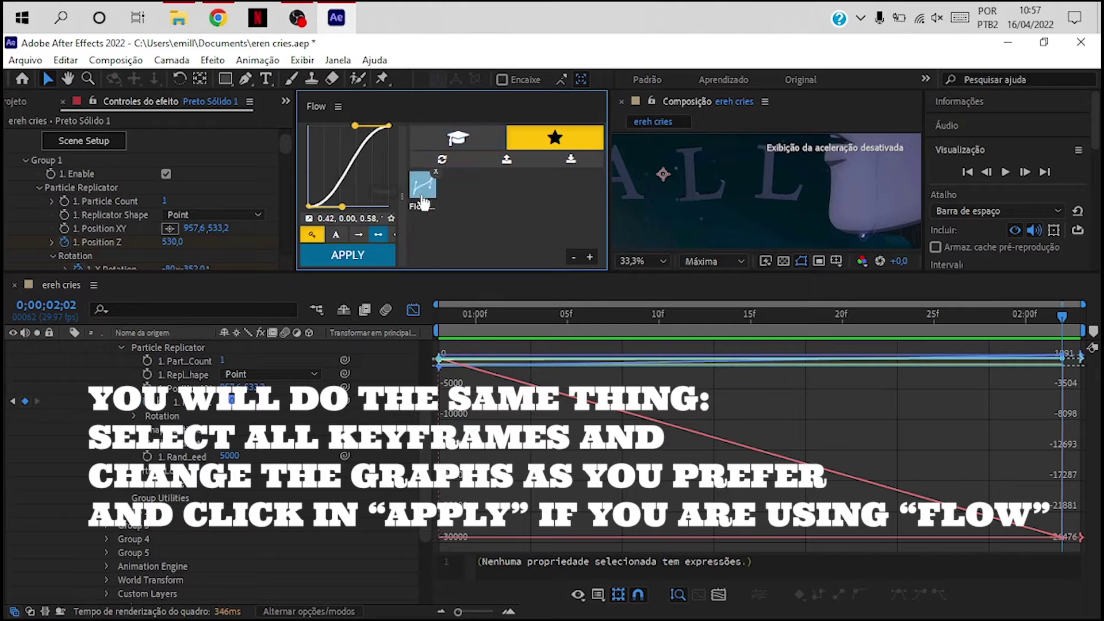
{"action": "left_click", "coordinate": [427, 196]}
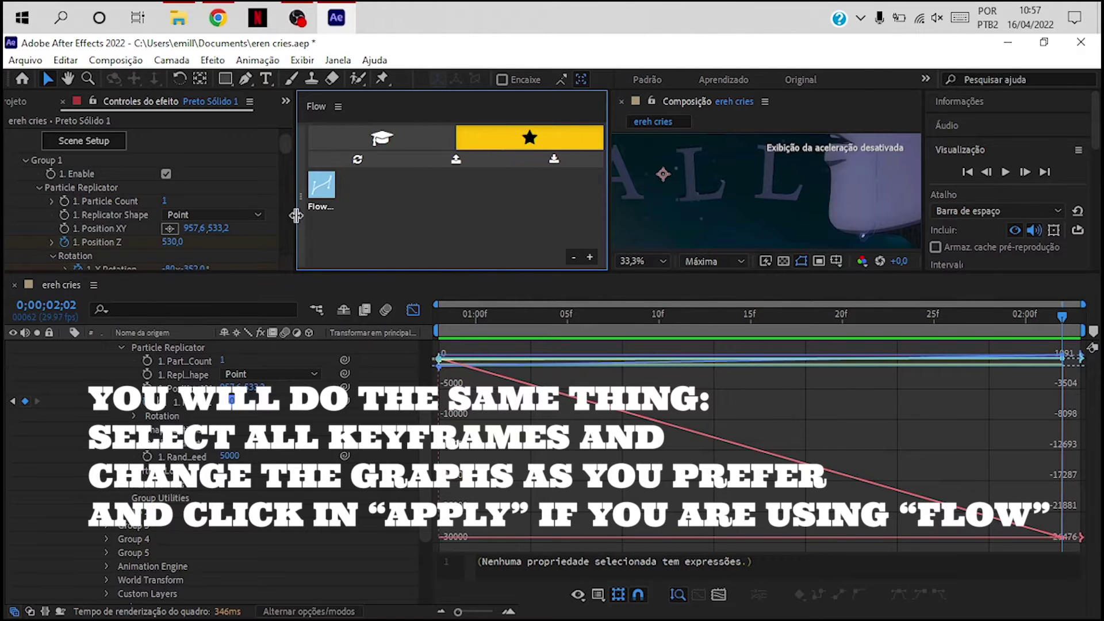
{"action": "left_click", "coordinate": [363, 255]}
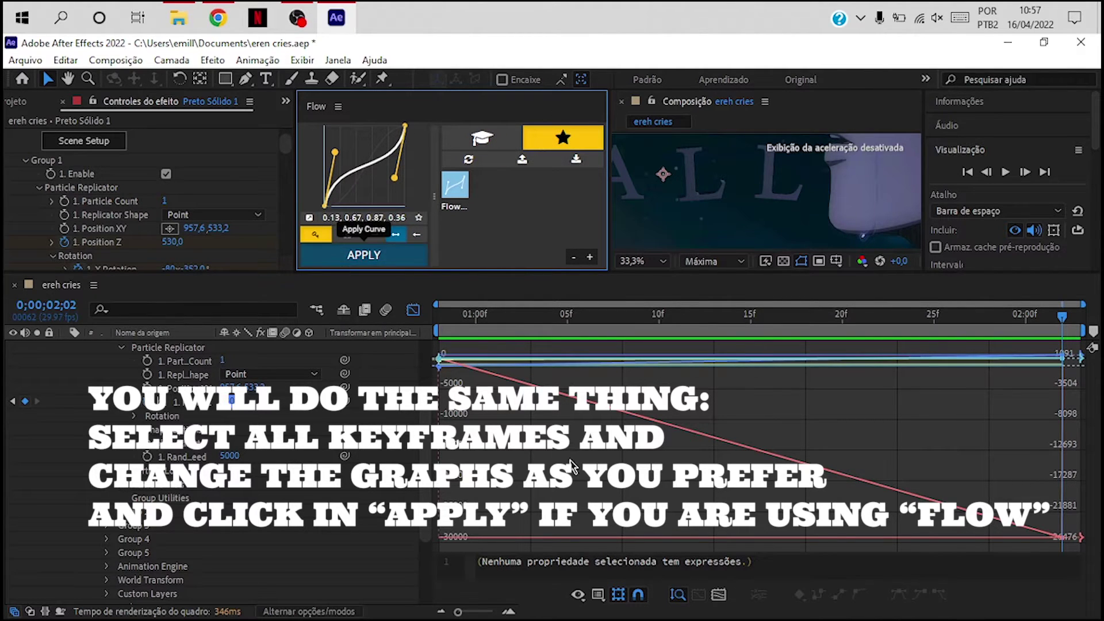
Save the project, preview the animation and reveal only the keyframed properties
{"action": "left_click", "coordinate": [26, 60]}
{"action": "left_click", "coordinate": [89, 222]}
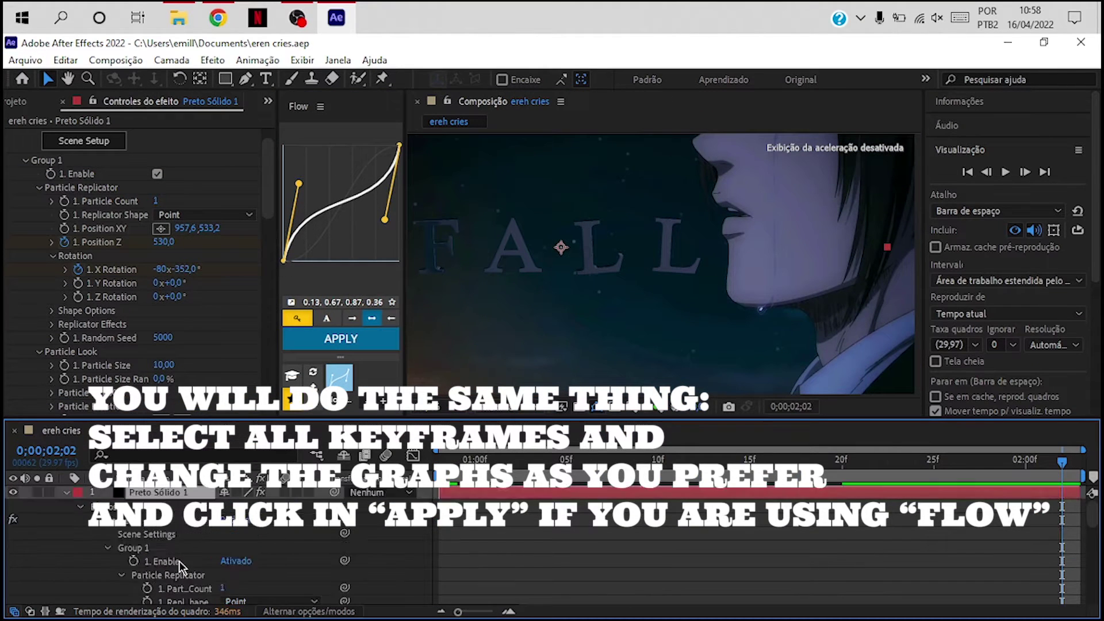
{"action": "left_click", "coordinate": [67, 493]}
{"action": "left_click", "coordinate": [1006, 172]}
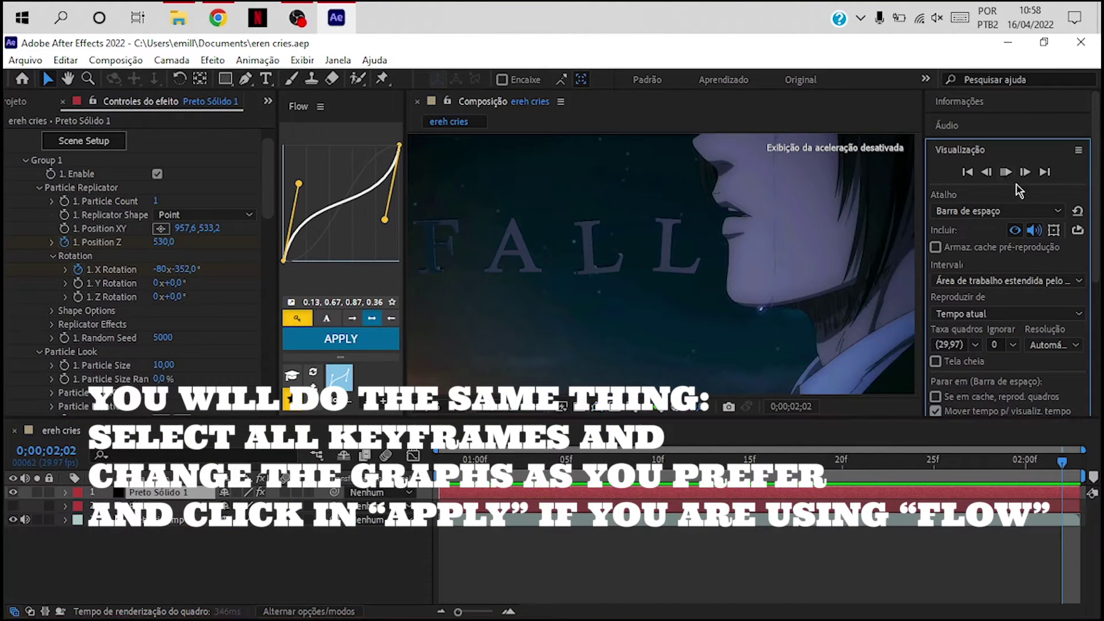
{"action": "left_click", "coordinate": [1006, 172]}
{"action": "key", "text": "u"}
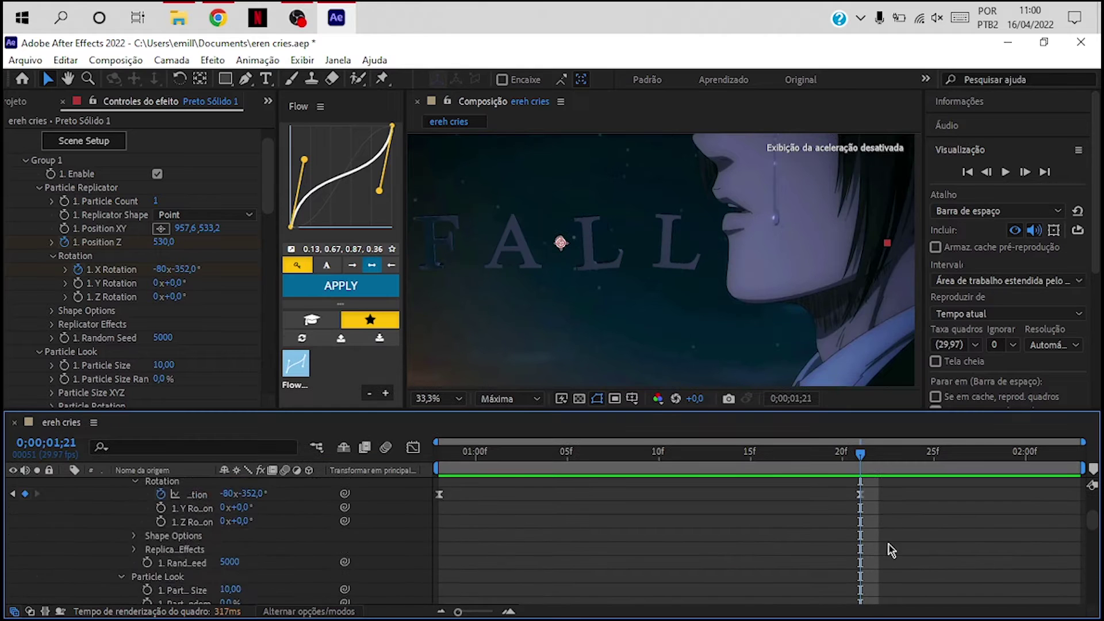
Push the text's end-frame depth further, save, and preview the animation around 0;00;01;21
{"action": "left_click_drag", "start_coordinate": [230, 507], "coordinate": [258, 509]}
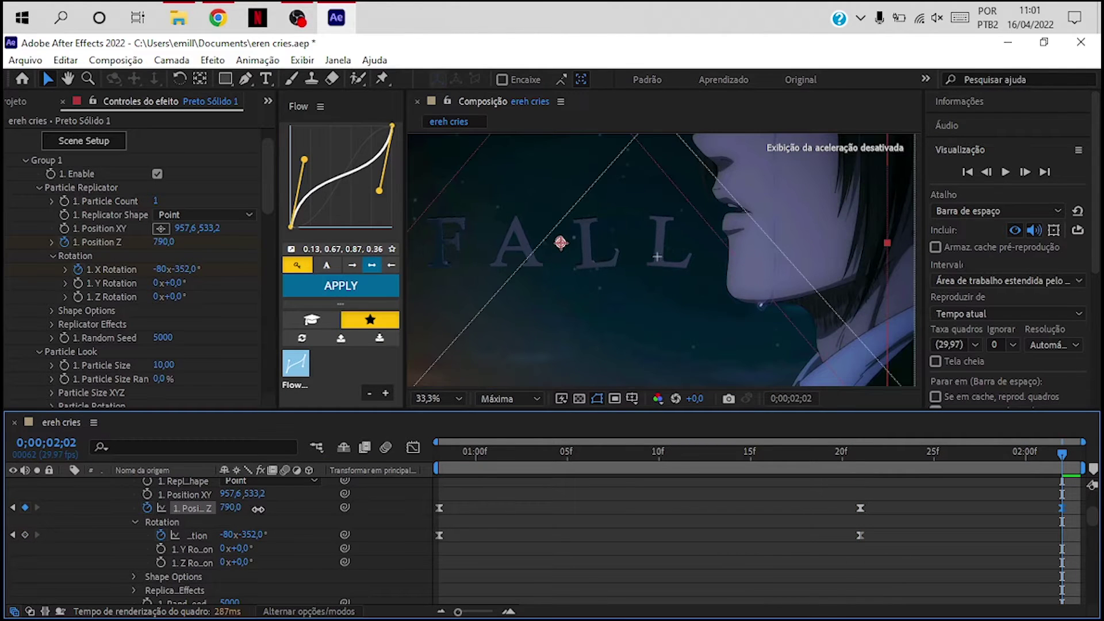
{"action": "left_click", "coordinate": [210, 176]}
{"action": "key", "text": "space"}
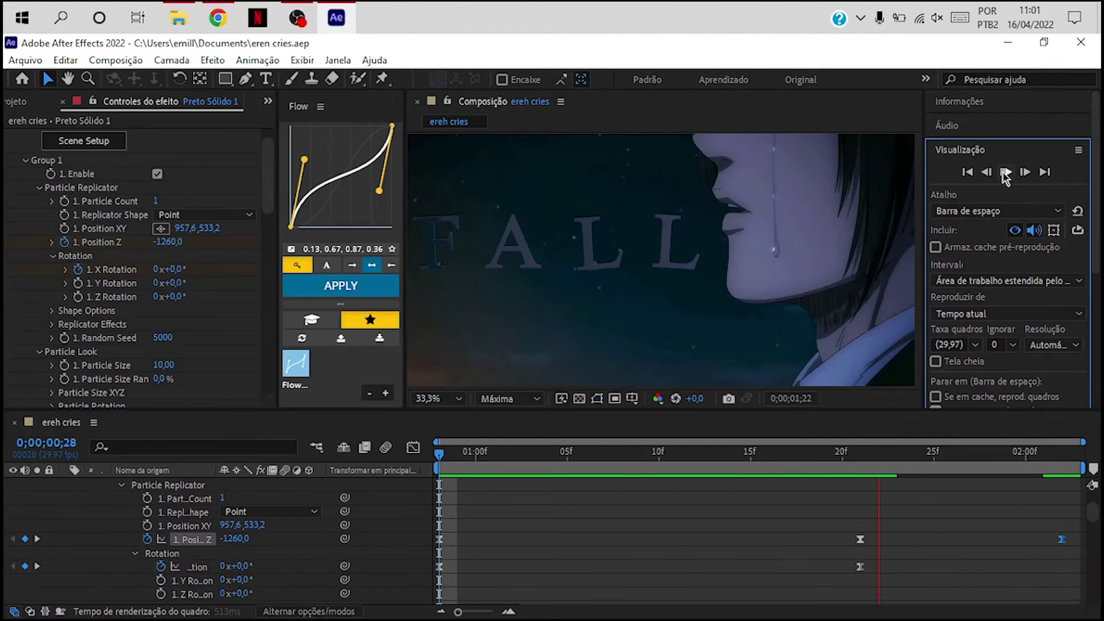
{"action": "key", "text": "space"}
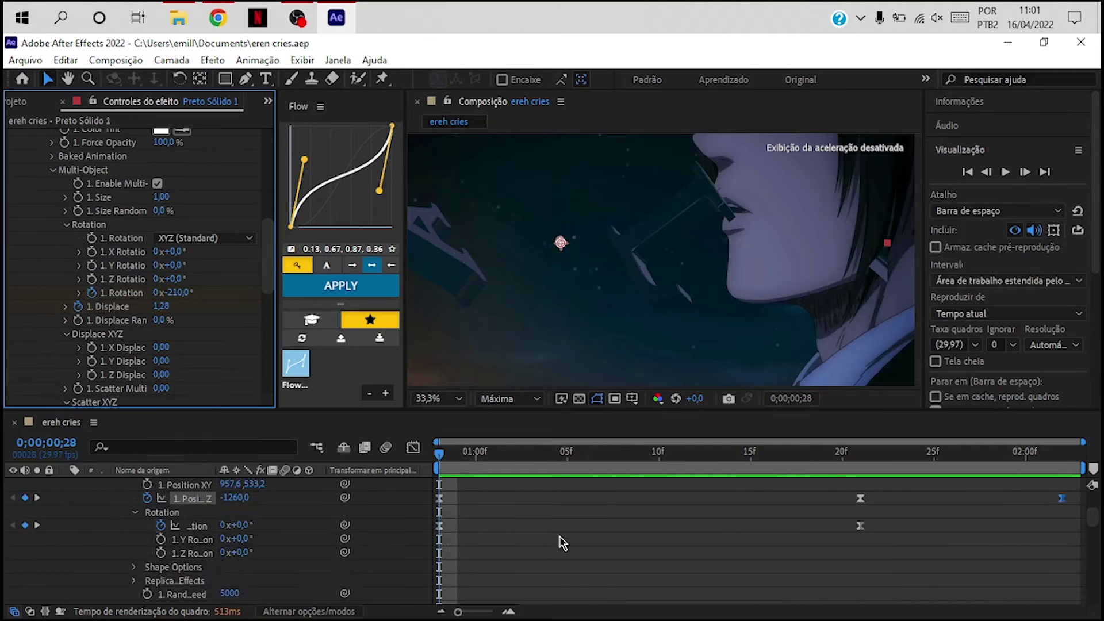
{"action": "scroll", "coordinate": [493, 562], "scroll_direction": "up", "scroll_amount": 10}
{"action": "scroll", "coordinate": [658, 552], "scroll_direction": "down", "scroll_amount": 10}
{"action": "scroll", "coordinate": [652, 571], "scroll_direction": "down", "scroll_amount": 2}
{"action": "scroll", "coordinate": [653, 571], "scroll_direction": "down", "scroll_amount": 1}
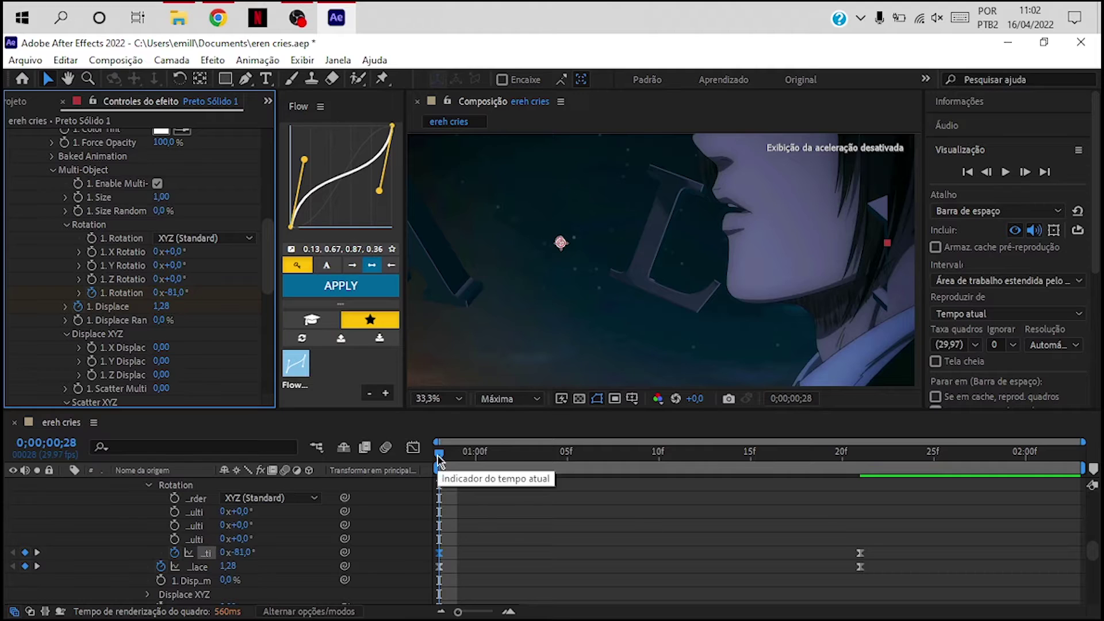
{"action": "left_click_drag", "start_coordinate": [439, 472], "coordinate": [861, 493]}
{"action": "key", "text": "ctrl+z"}
{"action": "left_click", "coordinate": [1007, 173]}
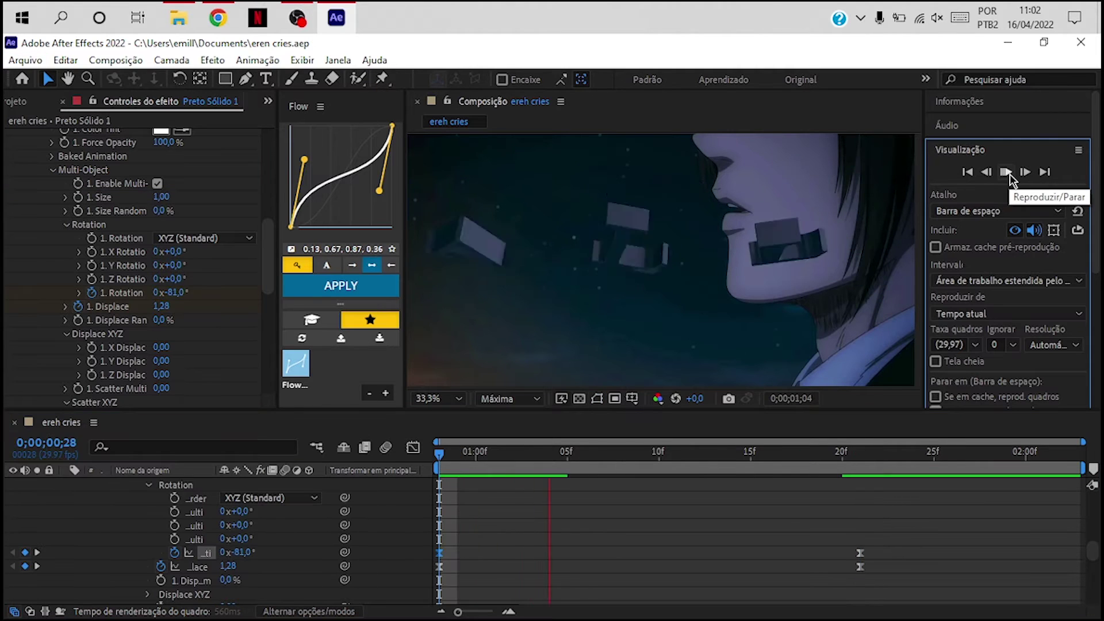
Change the multi-object rotation to -25° and preview the result
{"action": "left_click", "coordinate": [173, 293]}
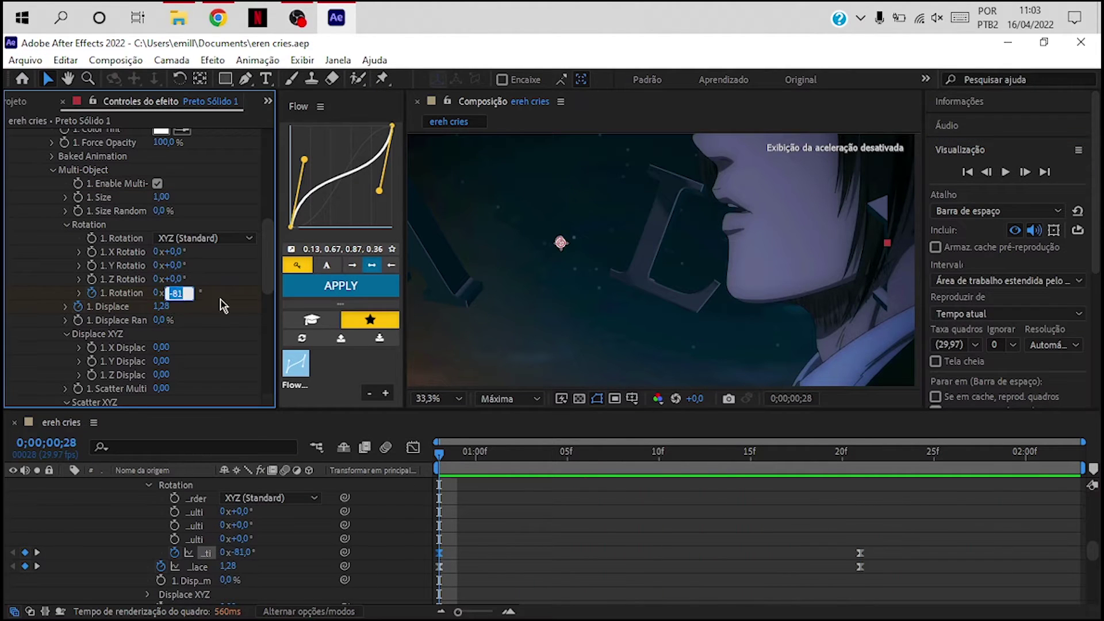
{"action": "type", "text": "0x-25"}
{"action": "key", "text": "Return"}
{"action": "scroll", "coordinate": [155, 304], "scroll_direction": "up", "scroll_amount": 3}
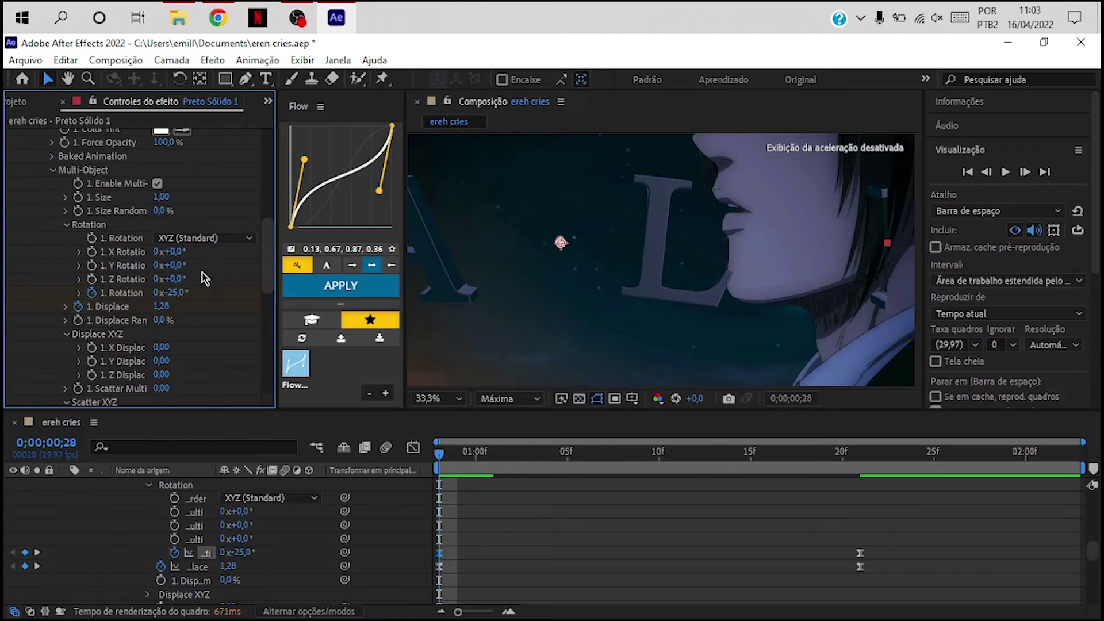
{"action": "scroll", "coordinate": [184, 266], "scroll_direction": "up", "scroll_amount": 5}
{"action": "left_click", "coordinate": [1006, 173]}
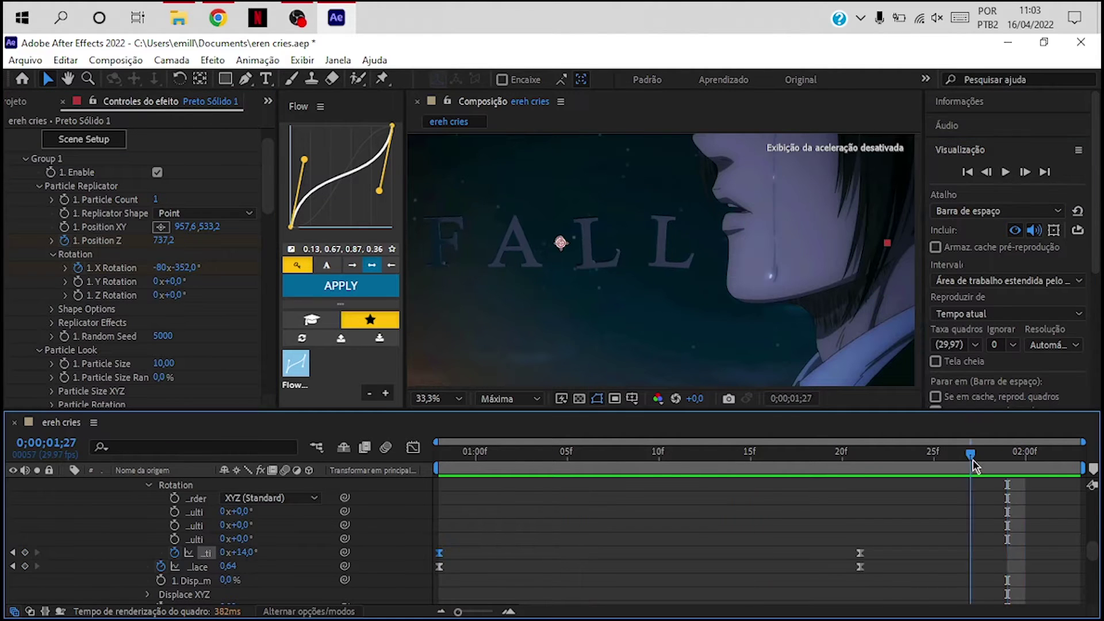
{"action": "left_click", "coordinate": [210, 227]}
{"action": "key", "text": "Return"}
{"action": "key", "text": "ctrl+z"}
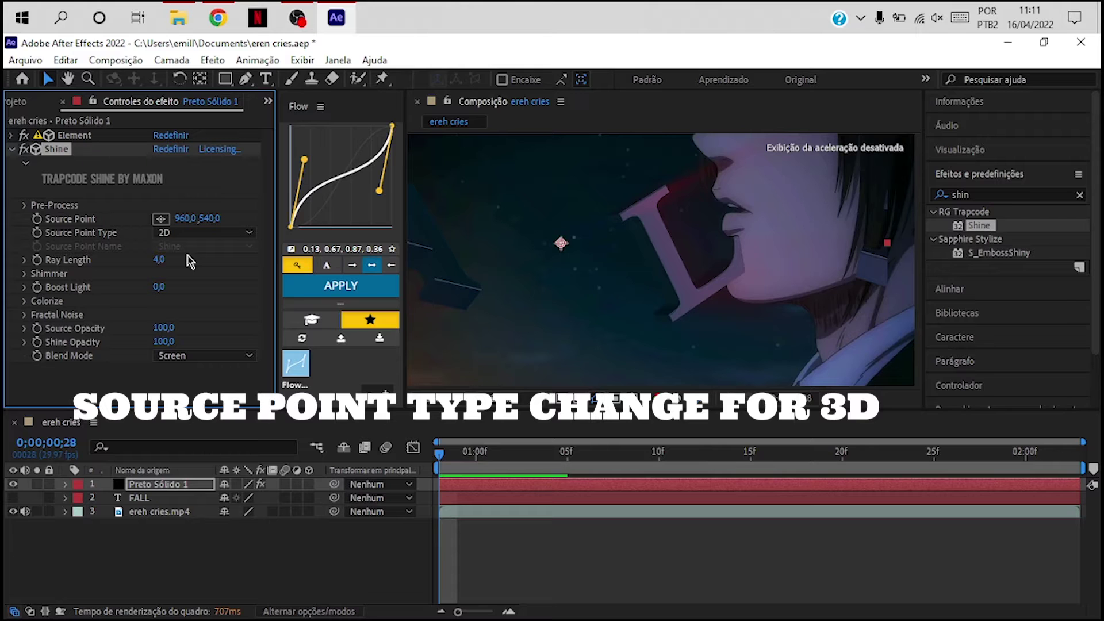
Save the project and set Shine's Source Point Type to the 3D light 'Shine'
{"action": "left_click", "coordinate": [25, 60]}
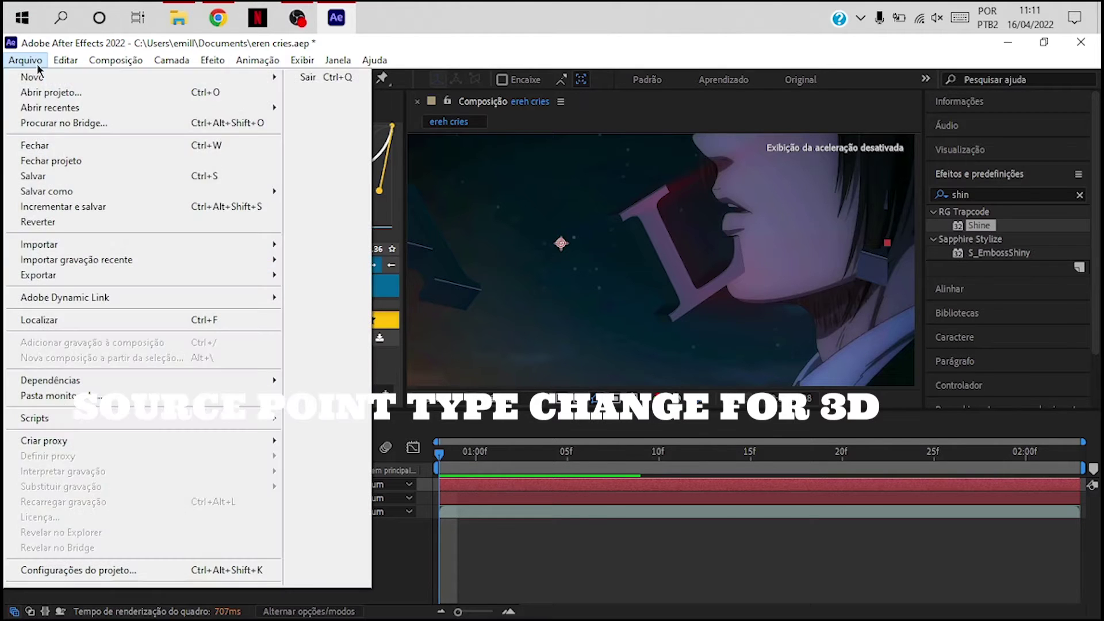
{"action": "left_click", "coordinate": [35, 175]}
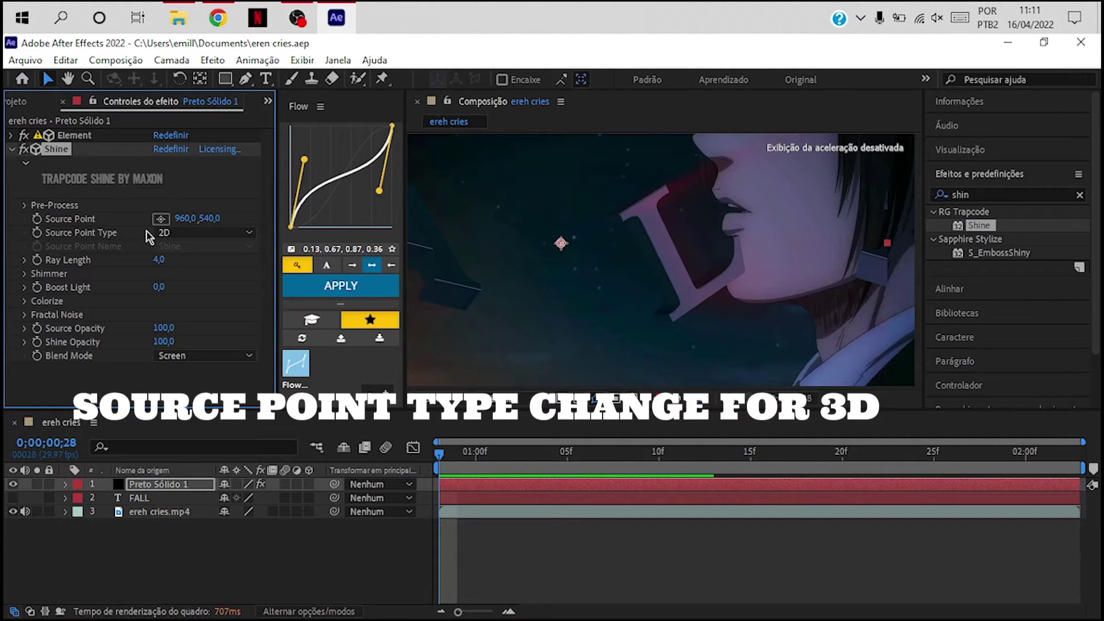
{"action": "left_click", "coordinate": [173, 232]}
{"action": "left_click", "coordinate": [196, 265]}
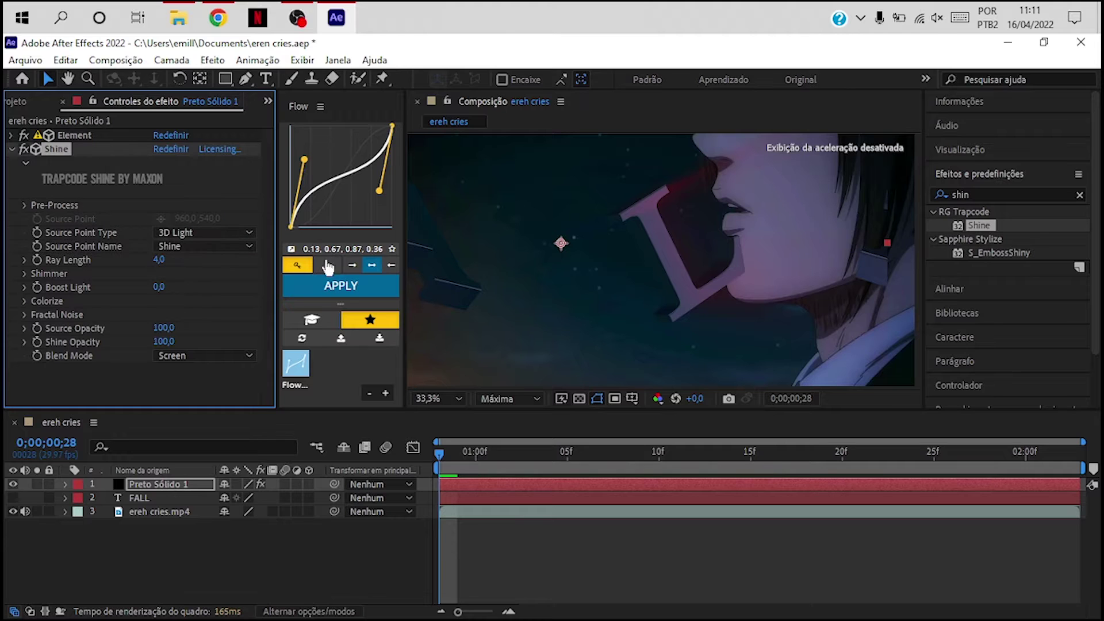
{"action": "left_click", "coordinate": [185, 255]}
{"action": "left_click", "coordinate": [156, 380]}
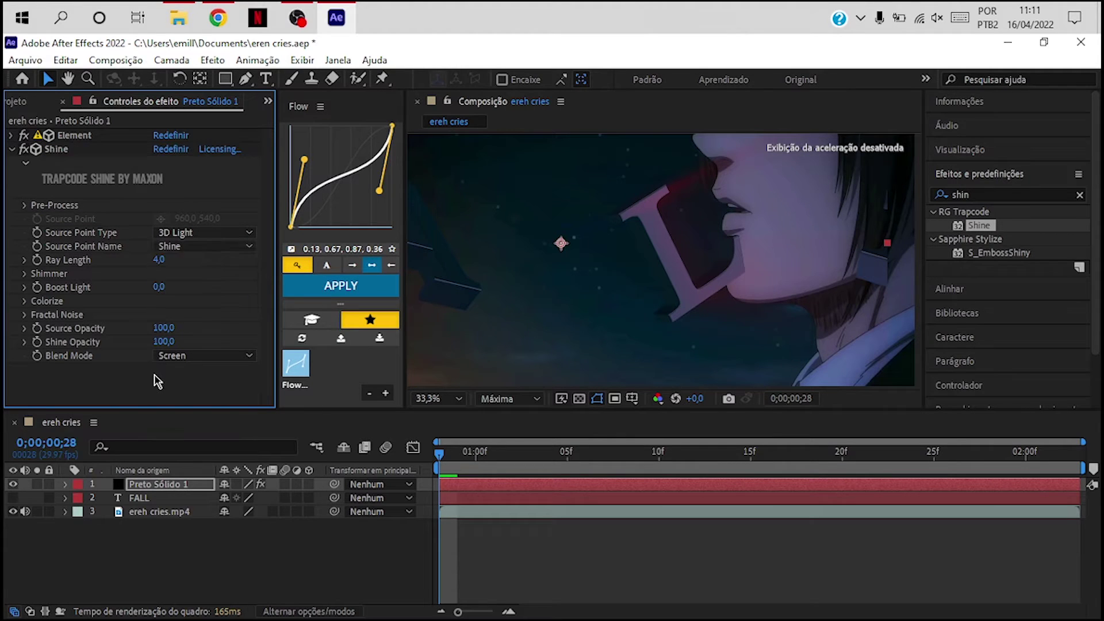
Lengthen Shine's rays to a Ray Length of 4.9, checking at frame 1;21
{"action": "left_click_drag", "start_coordinate": [165, 262], "coordinate": [239, 278]}
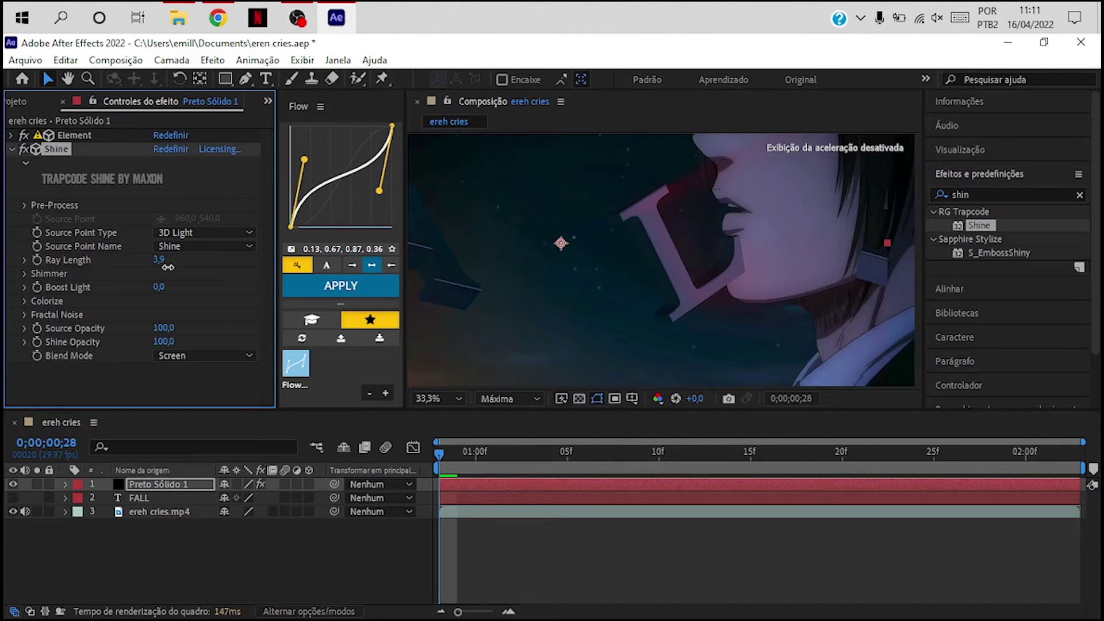
{"action": "left_click", "coordinate": [861, 457]}
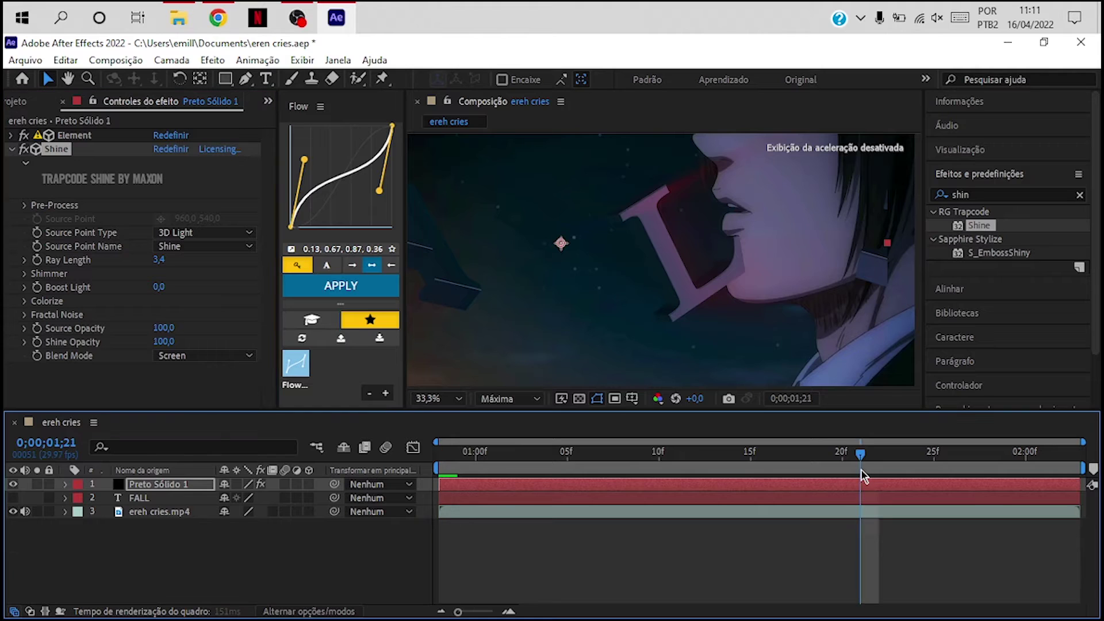
{"action": "left_click_drag", "start_coordinate": [156, 265], "coordinate": [283, 288]}
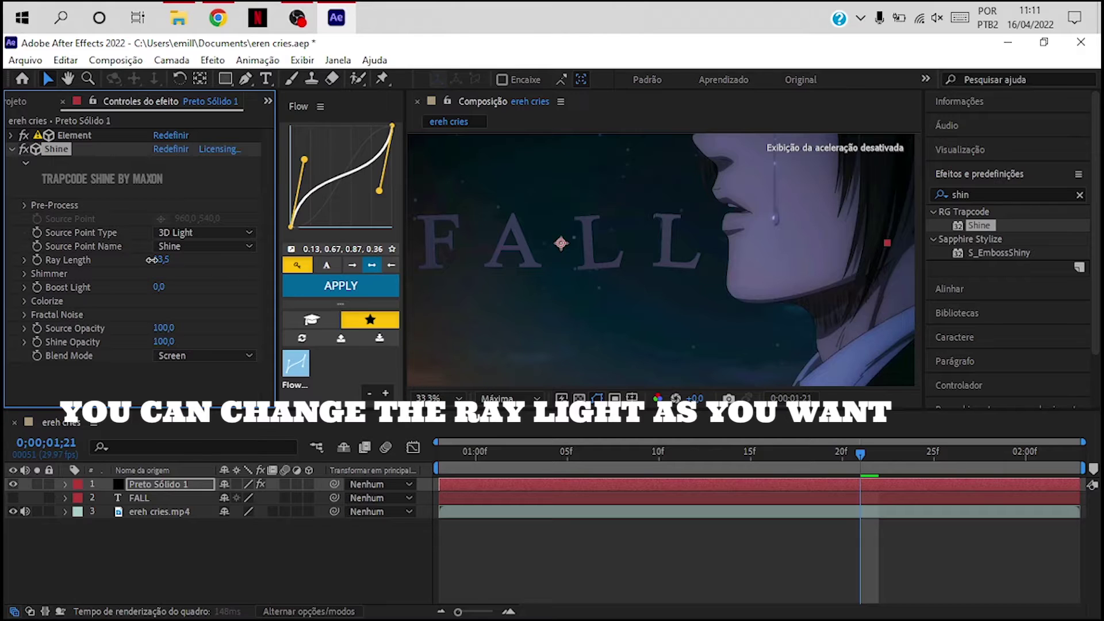
{"action": "left_click_drag", "start_coordinate": [107, 269], "coordinate": [142, 267]}
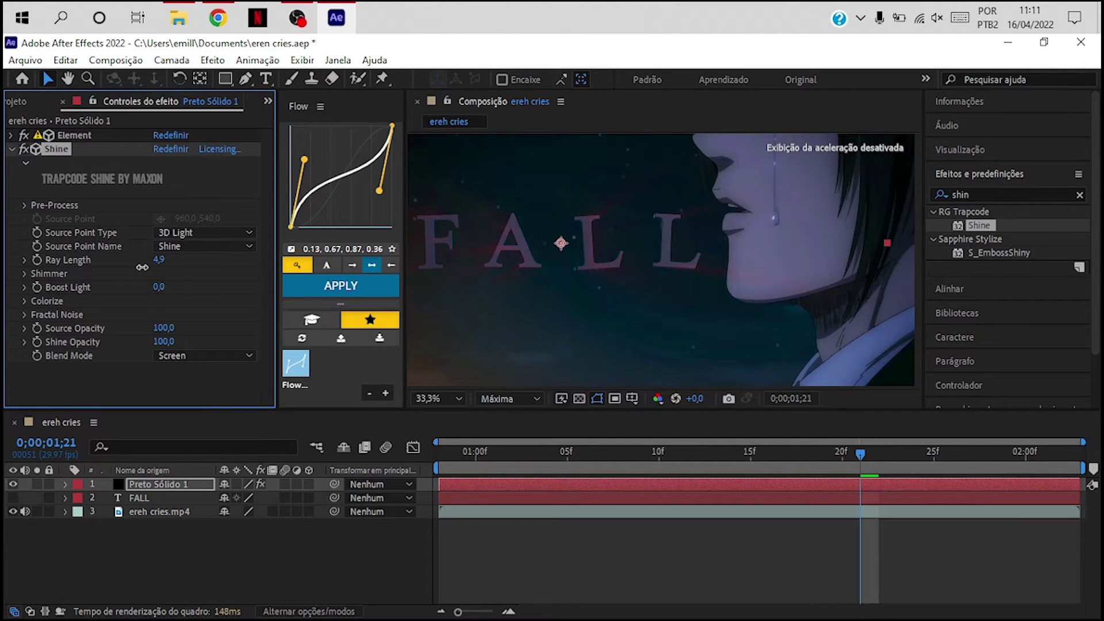
Try the USA and Rastafari Colorize presets on the Shine rays, then settle on Aura
{"action": "left_click", "coordinate": [24, 301]}
{"action": "left_click", "coordinate": [201, 304]}
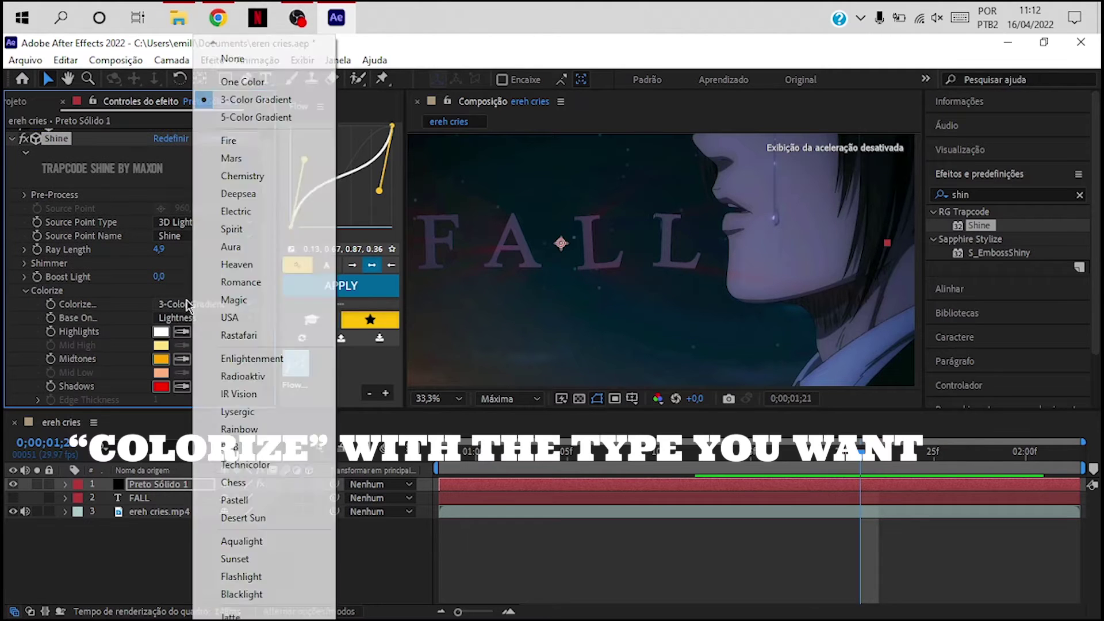
{"action": "left_click", "coordinate": [236, 307]}
{"action": "left_click", "coordinate": [201, 304]}
{"action": "left_click", "coordinate": [244, 318]}
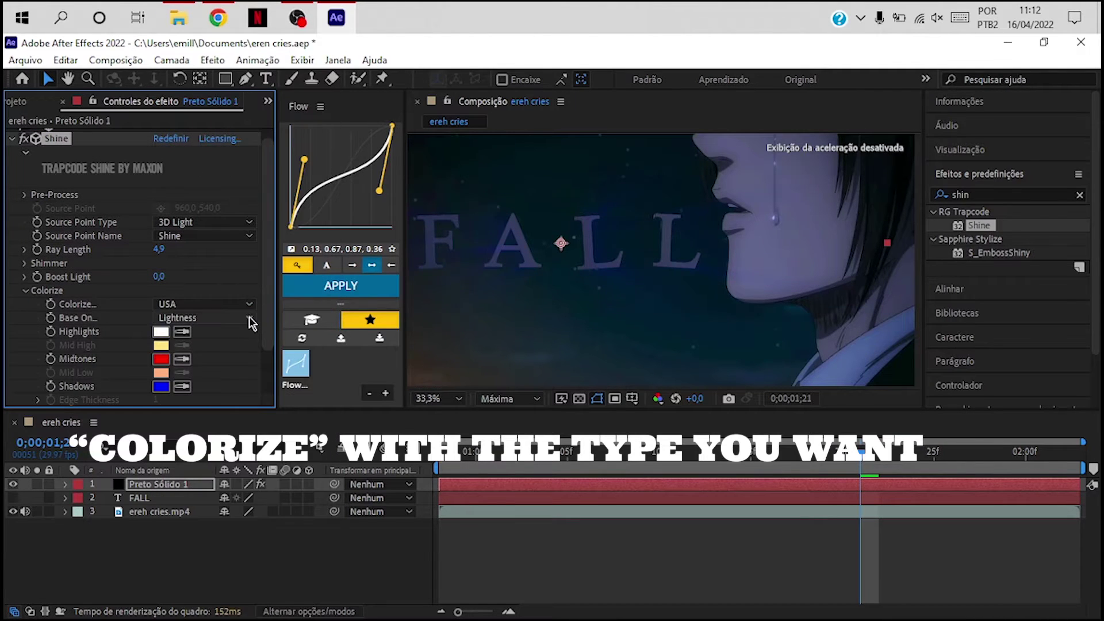
{"action": "left_click", "coordinate": [248, 304]}
{"action": "left_click", "coordinate": [247, 331]}
{"action": "left_click", "coordinate": [247, 304]}
{"action": "left_click", "coordinate": [241, 245]}
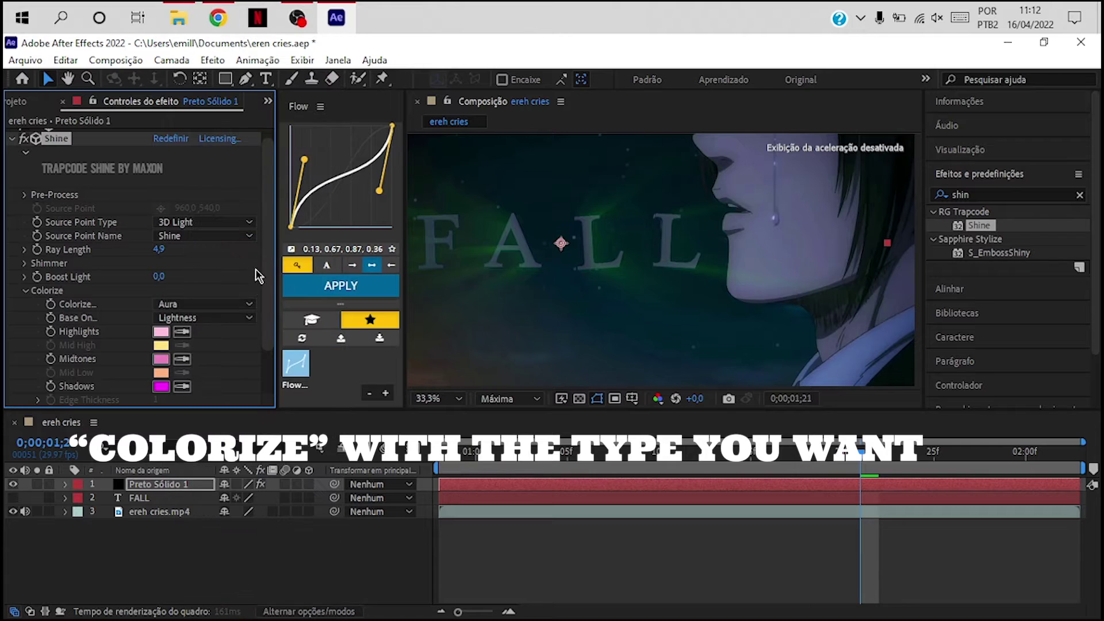
Return to frame 28 and play the composition to preview the Aura-tinted rays
{"action": "left_click", "coordinate": [440, 455]}
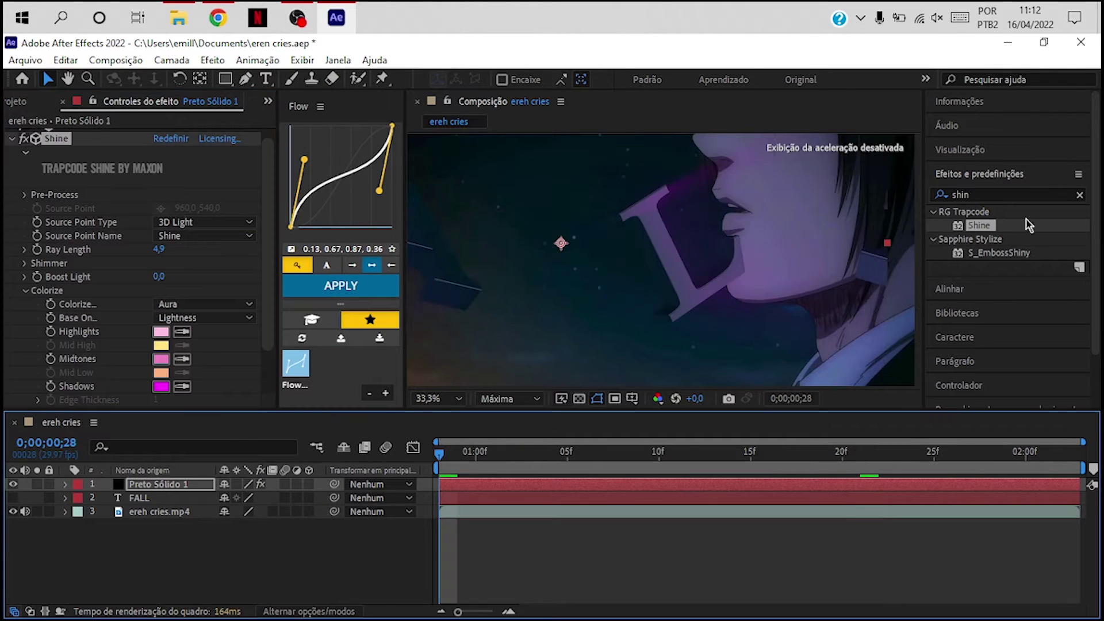
{"action": "left_click", "coordinate": [1080, 195]}
{"action": "left_click", "coordinate": [972, 151]}
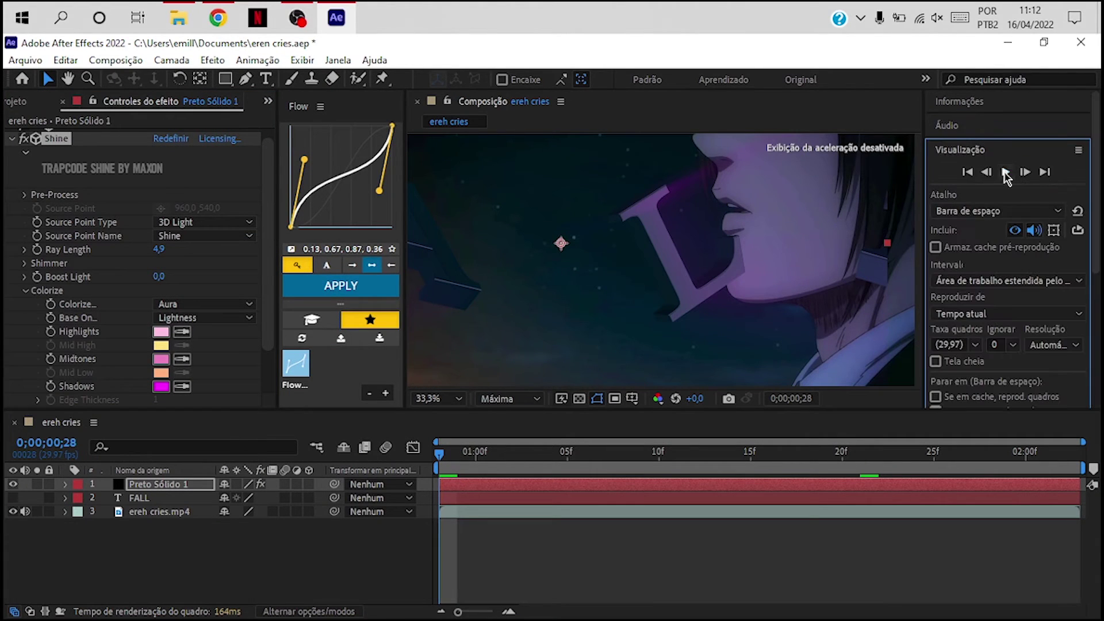
{"action": "left_click", "coordinate": [1005, 172]}
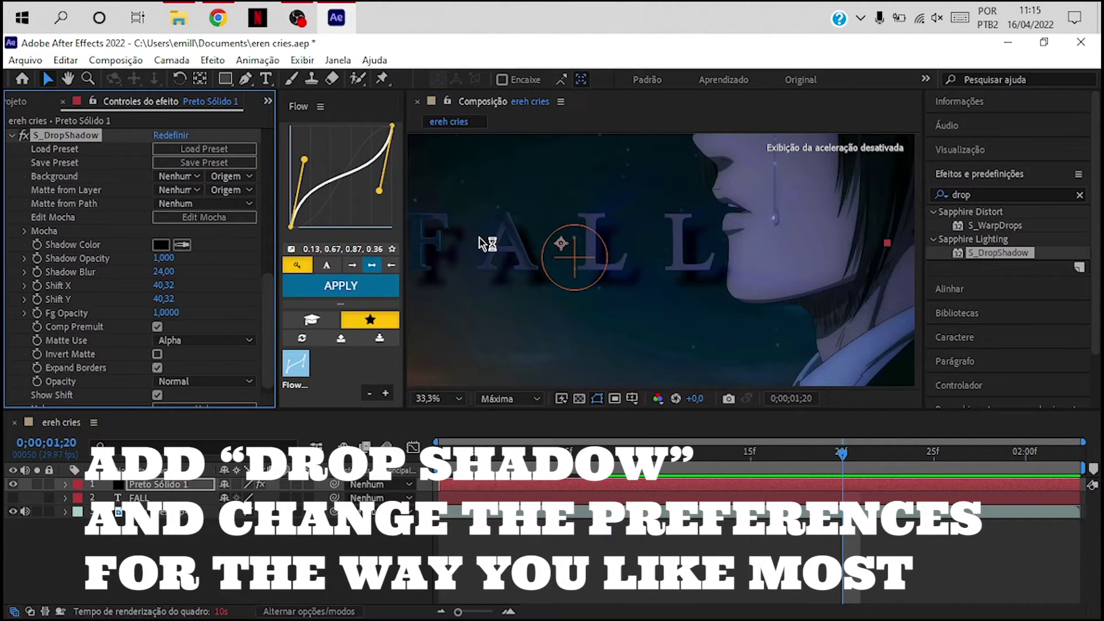
Raise the S_DropShadow Shadow Blur to 45 and Foreground Opacity to full
{"action": "scroll", "coordinate": [142, 295], "scroll_direction": "up", "scroll_amount": 1}
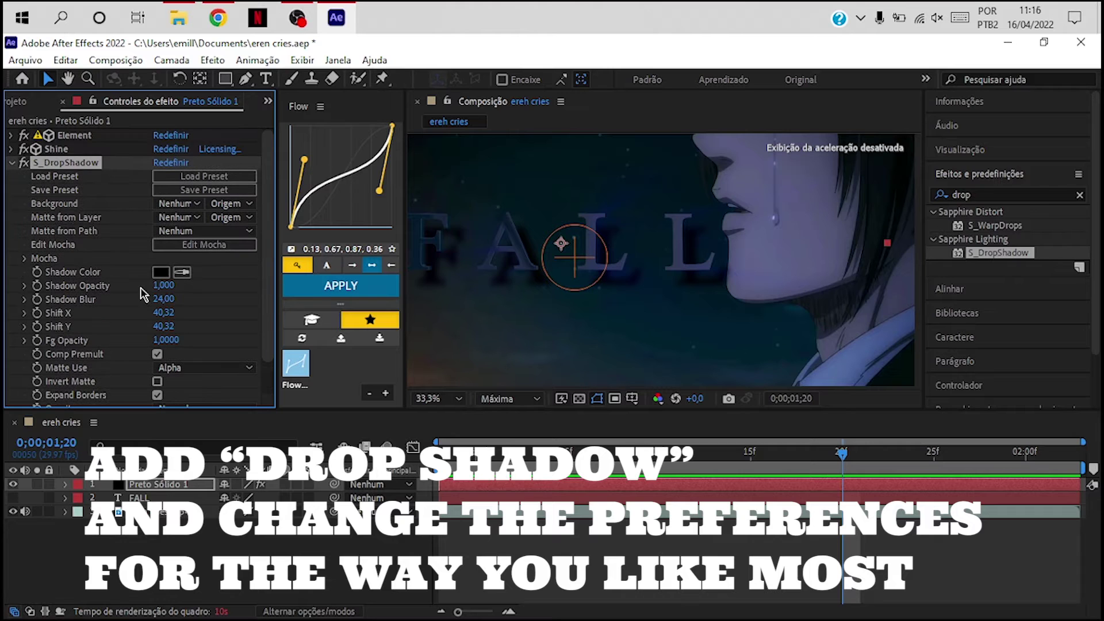
{"action": "mouse_move", "coordinate": [163, 299]}
{"action": "left_mouse_down"}
{"action": "mouse_move", "coordinate": [183, 305]}
{"action": "mouse_move", "coordinate": [159, 304]}
{"action": "mouse_move", "coordinate": [164, 319]}
{"action": "left_mouse_up"}
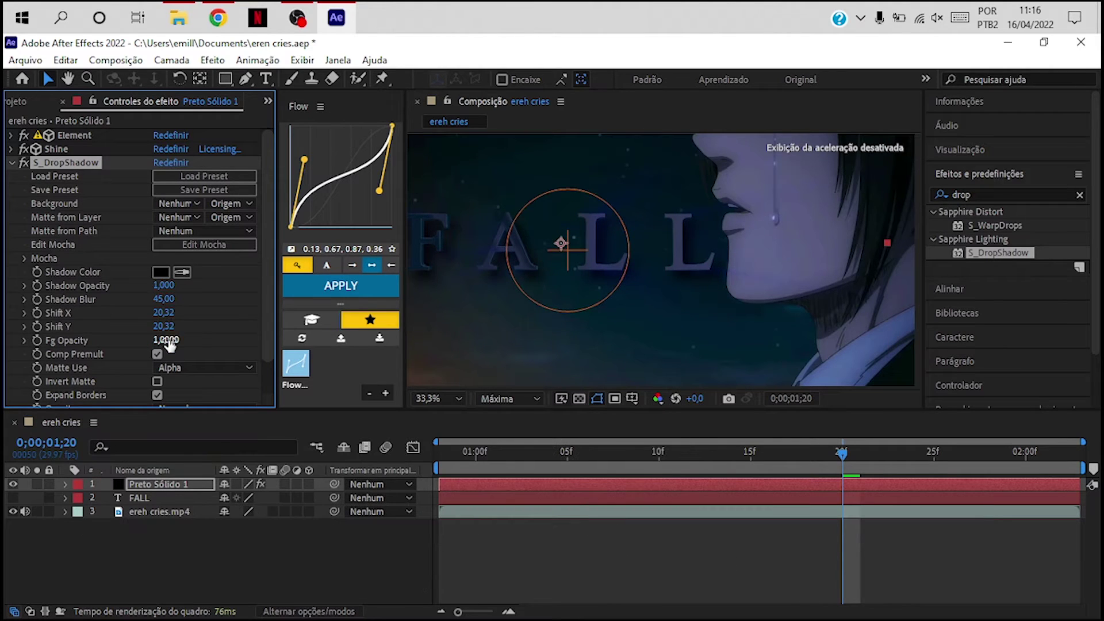
{"action": "left_click_drag", "start_coordinate": [110, 348], "coordinate": [211, 359]}
Apply a light-blue Translucent material to the FALL extrusion and orbit the model to inspect it
{"action": "scroll", "coordinate": [212, 322], "scroll_direction": "down", "scroll_amount": 2}
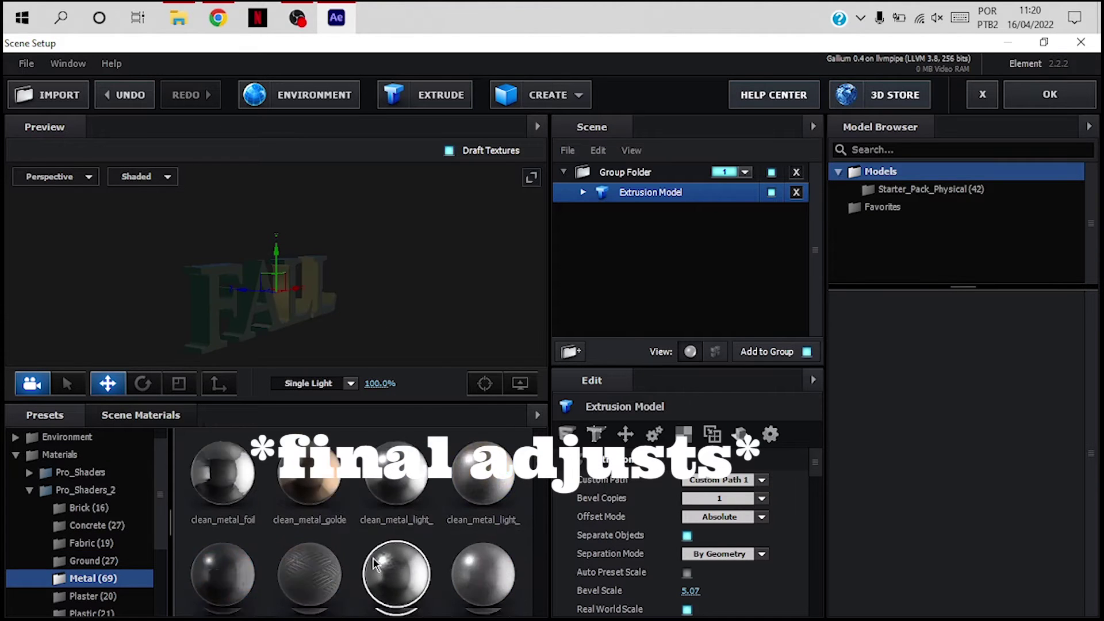
{"action": "left_click", "coordinate": [79, 508]}
{"action": "left_click", "coordinate": [92, 518]}
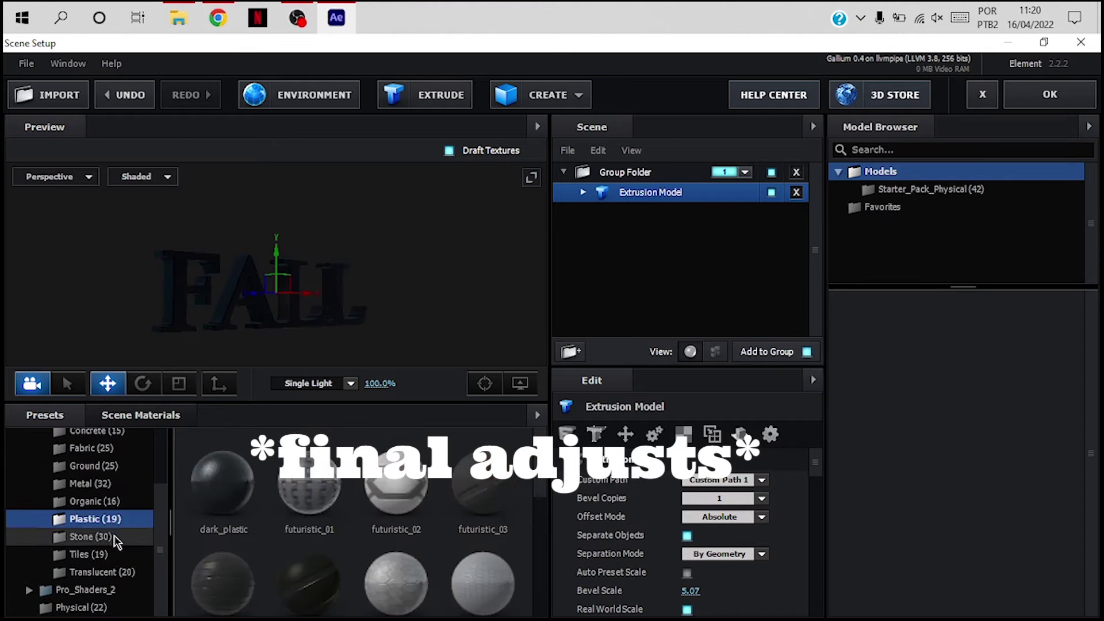
{"action": "left_click", "coordinate": [107, 572]}
{"action": "scroll", "coordinate": [331, 256], "scroll_direction": "up", "scroll_amount": 3}
{"action": "scroll", "coordinate": [332, 254], "scroll_direction": "down", "scroll_amount": 5}
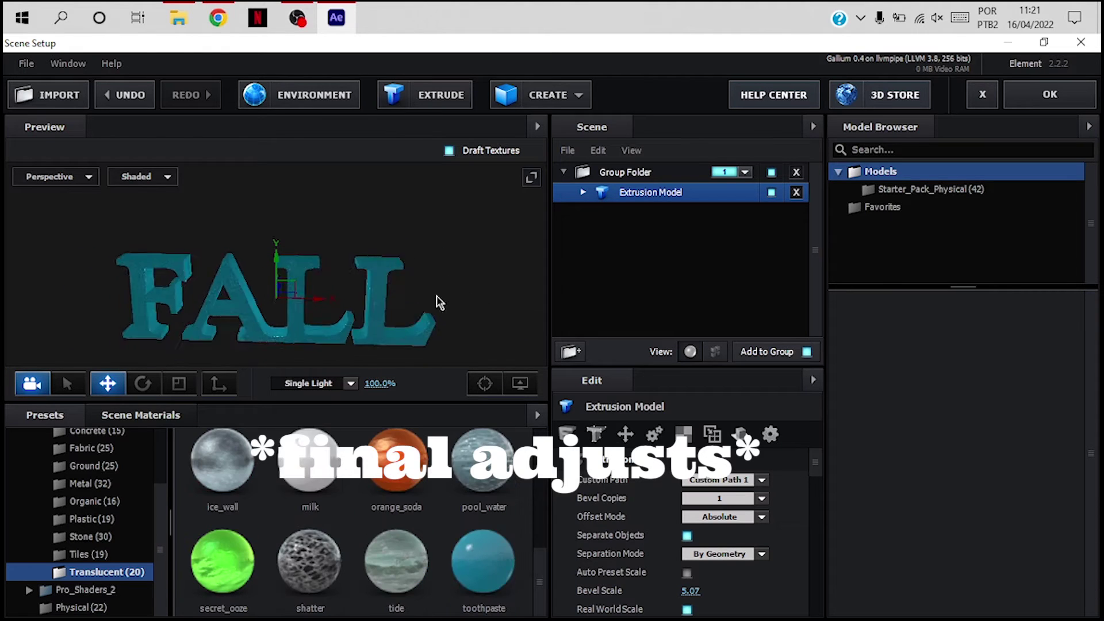
{"action": "scroll", "coordinate": [443, 268], "scroll_direction": "up", "scroll_amount": 3}
{"action": "mouse_move", "coordinate": [443, 268]}
{"action": "left_mouse_down"}
{"action": "mouse_move", "coordinate": [173, 222]}
{"action": "mouse_move", "coordinate": [340, 254]}
{"action": "left_mouse_up"}
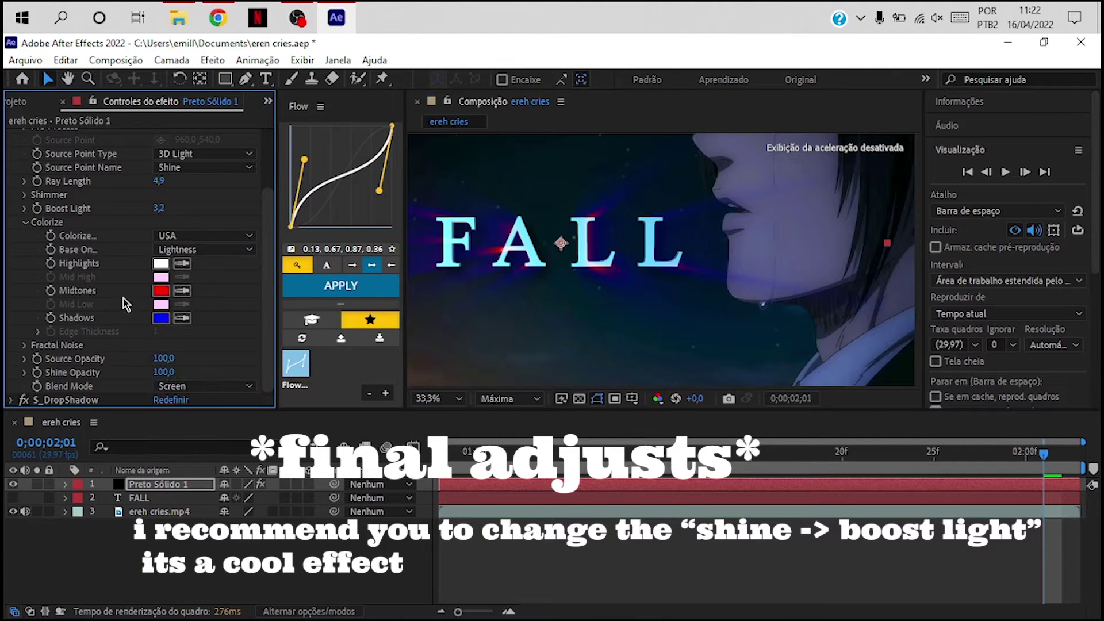
Base Shine's Colorize on Alpha with light-blue midtones and 2DA4FF shadows
{"action": "left_click", "coordinate": [204, 249]}
{"action": "left_click", "coordinate": [172, 305]}
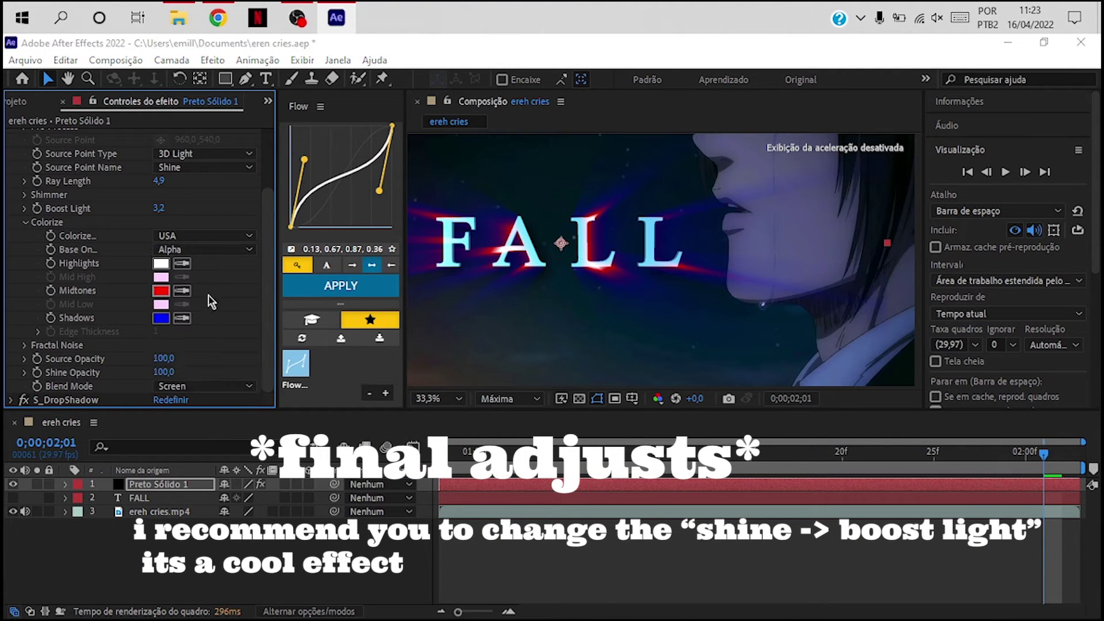
{"action": "left_click", "coordinate": [161, 291]}
{"action": "left_click", "coordinate": [444, 239]}
{"action": "left_click", "coordinate": [712, 237]}
{"action": "left_click", "coordinate": [161, 318]}
{"action": "left_click", "coordinate": [538, 231]}
{"action": "key", "text": "Return"}
Play, stop and replay the composition to preview the blue-tinted rays
{"action": "key", "text": "space"}
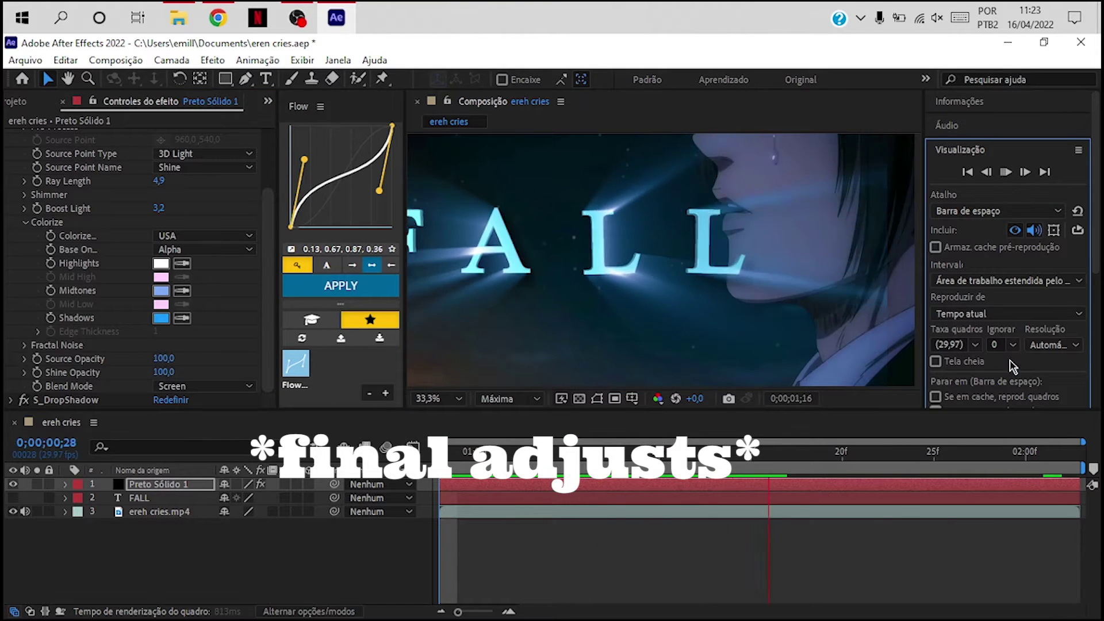
{"action": "left_click", "coordinate": [1006, 172]}
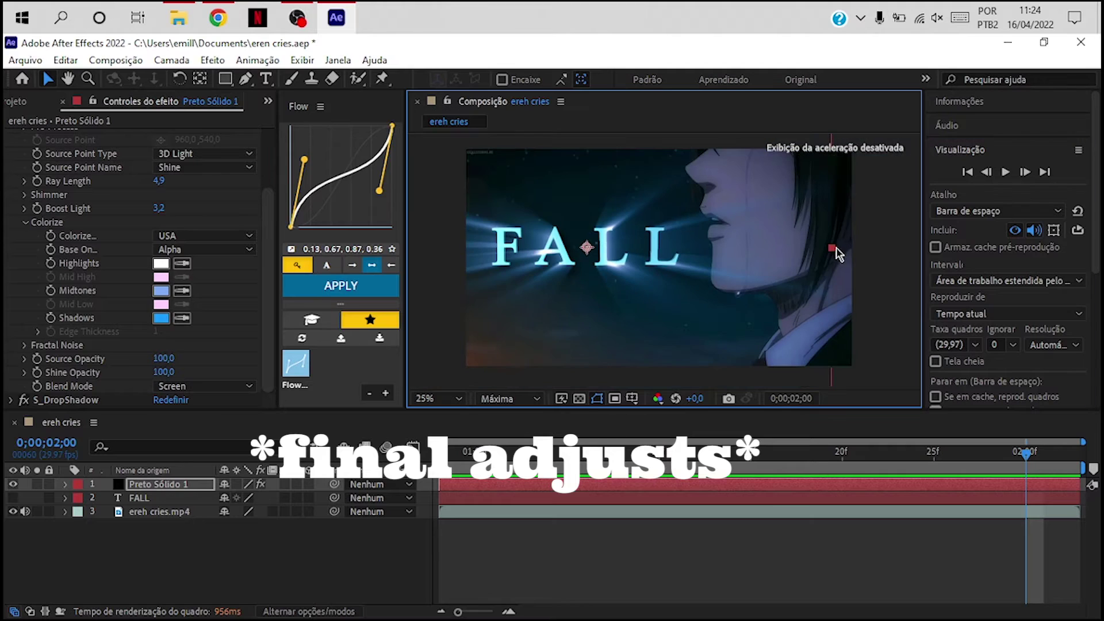
{"action": "scroll", "coordinate": [453, 271], "scroll_direction": "down", "scroll_amount": 1}
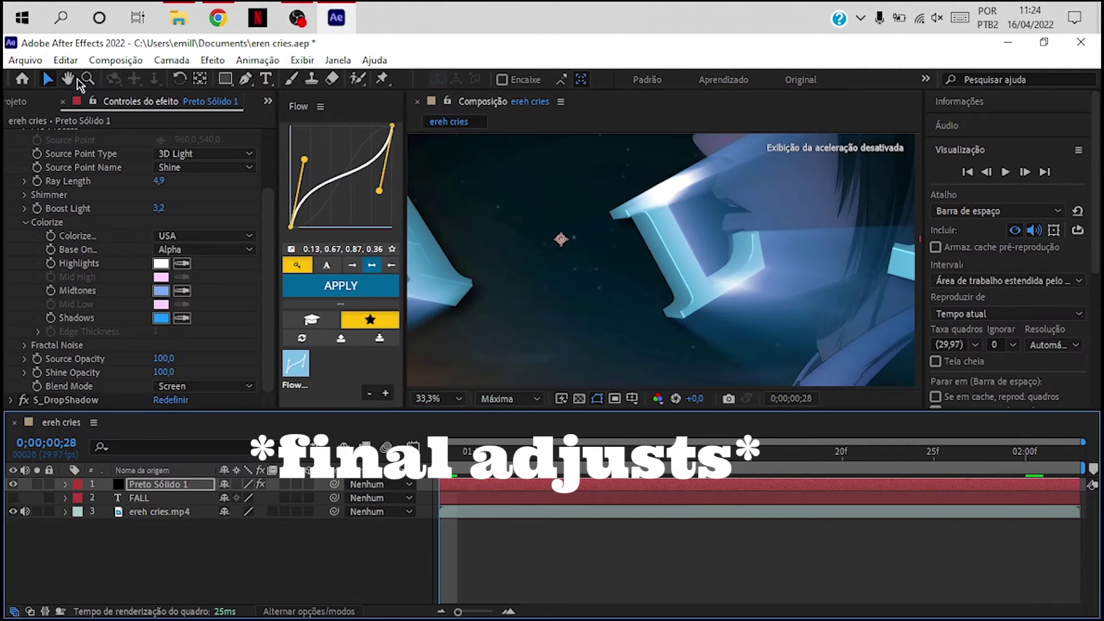
{"action": "left_click", "coordinate": [1006, 172]}
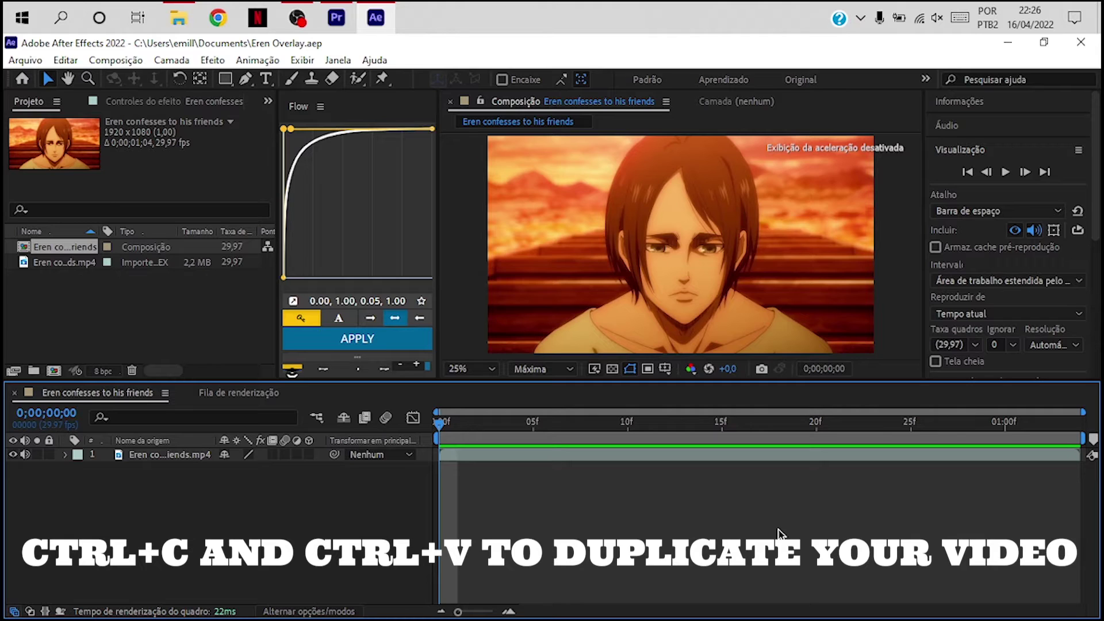
Duplicate the Eren clip layer, select the top copy, save, and switch to the Pen tool
{"action": "left_click", "coordinate": [768, 455]}
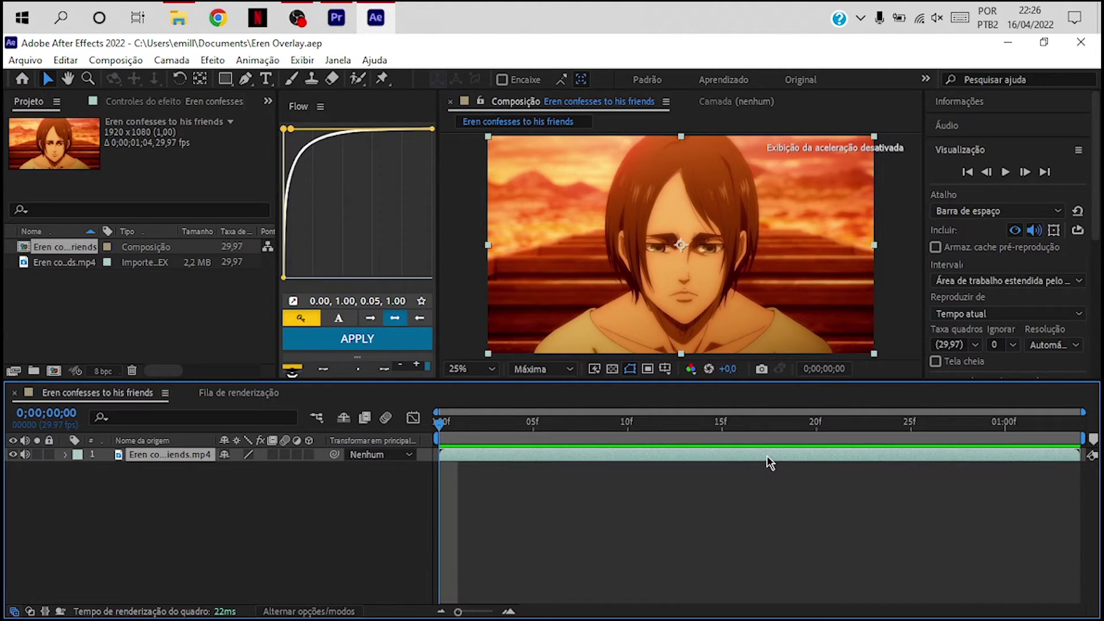
{"action": "key", "text": "ctrl+d"}
{"action": "left_click", "coordinate": [581, 527]}
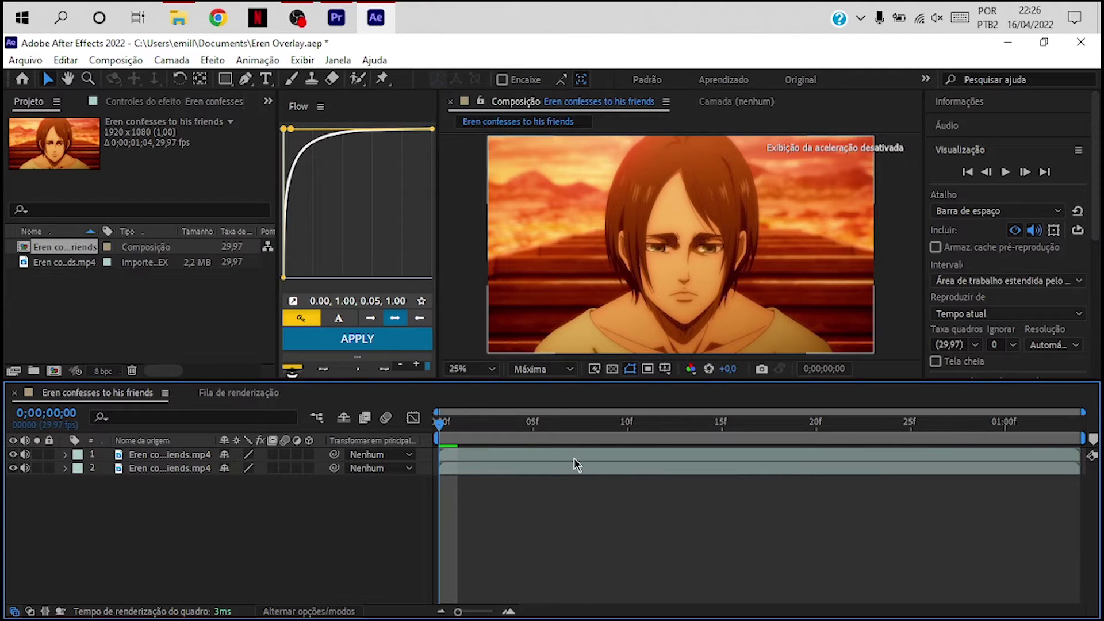
{"action": "left_click", "coordinate": [574, 458]}
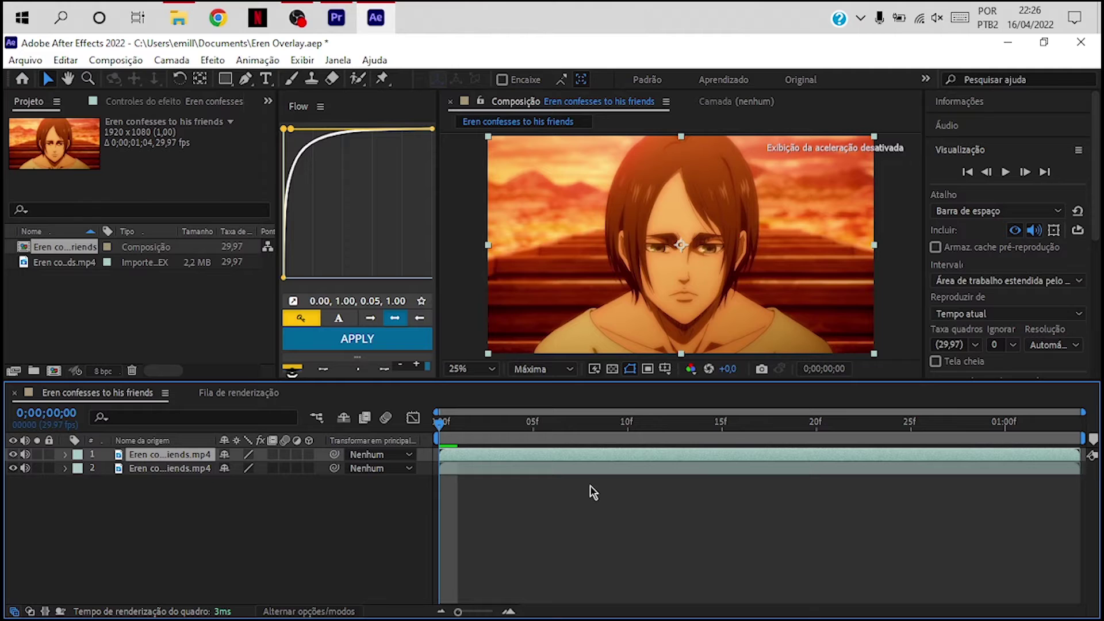
{"action": "key", "text": "ctrl+s"}
{"action": "key", "text": "g"}
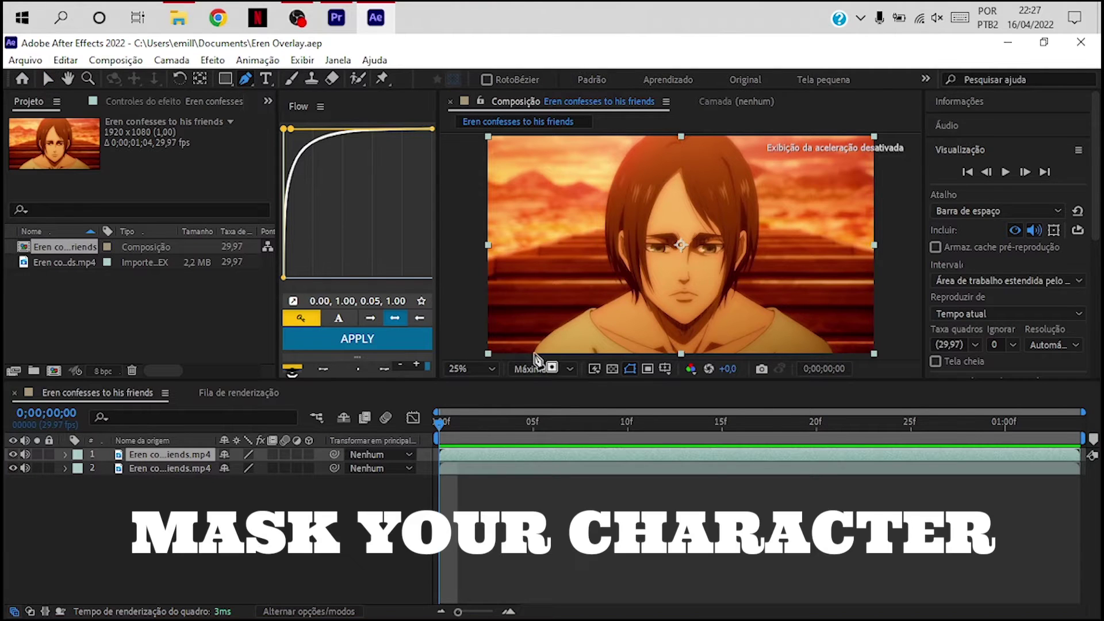
Trace a Pen mask along Eren's shoulders, neck and hair on the top clip layer
{"action": "left_click", "coordinate": [535, 351]}
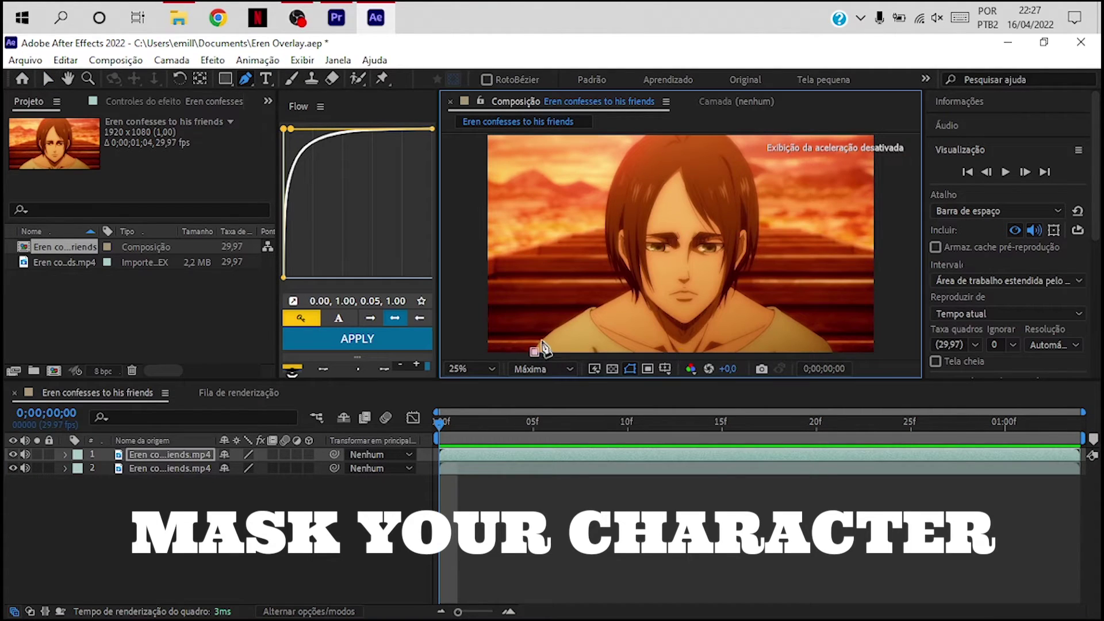
{"action": "left_click", "coordinate": [545, 337]}
{"action": "left_click", "coordinate": [552, 329]}
{"action": "left_click", "coordinate": [584, 311]}
{"action": "left_click", "coordinate": [597, 307]}
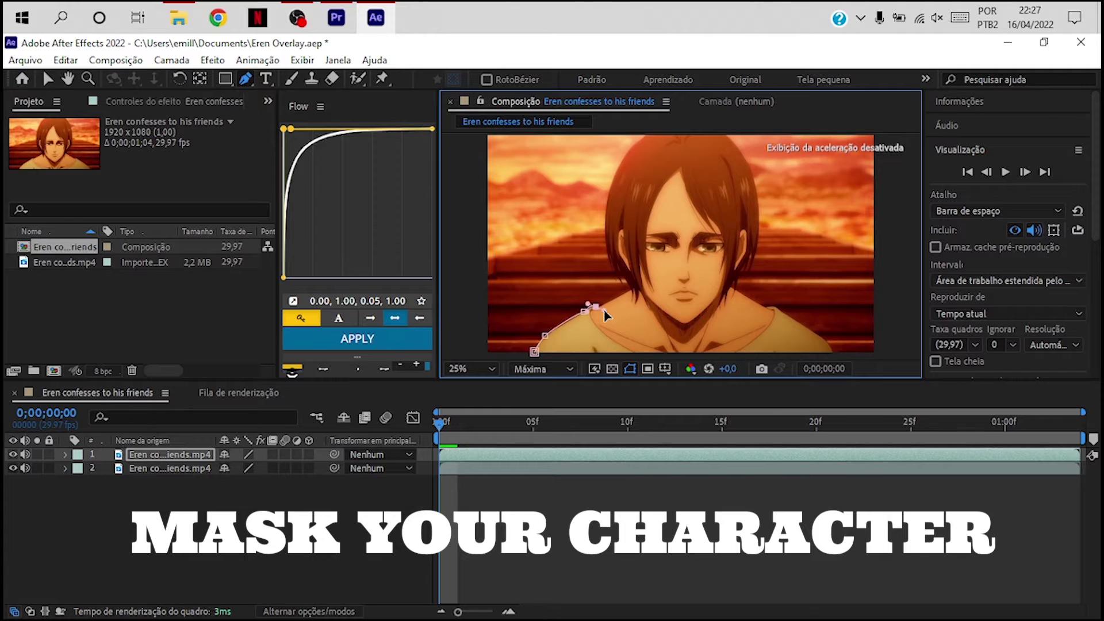
{"action": "left_click", "coordinate": [630, 289]}
{"action": "mouse_move", "coordinate": [606, 221]}
{"action": "left_mouse_down"}
{"action": "mouse_move", "coordinate": [604, 161]}
{"action": "mouse_move", "coordinate": [663, 170]}
{"action": "mouse_move", "coordinate": [652, 137]}
{"action": "left_mouse_up"}
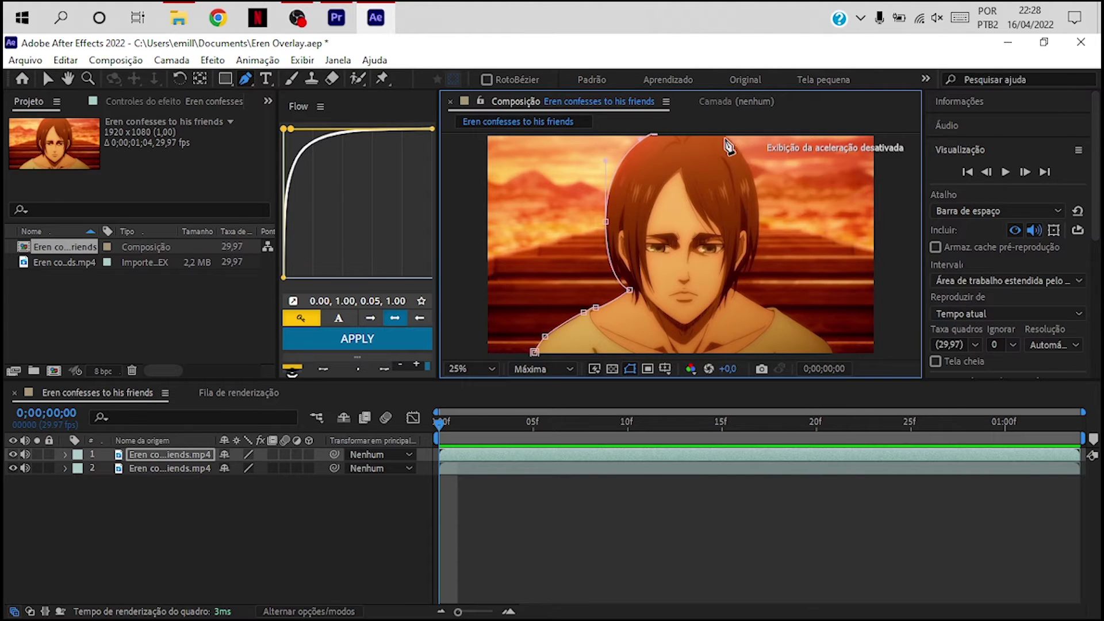
{"action": "key", "text": "comma"}
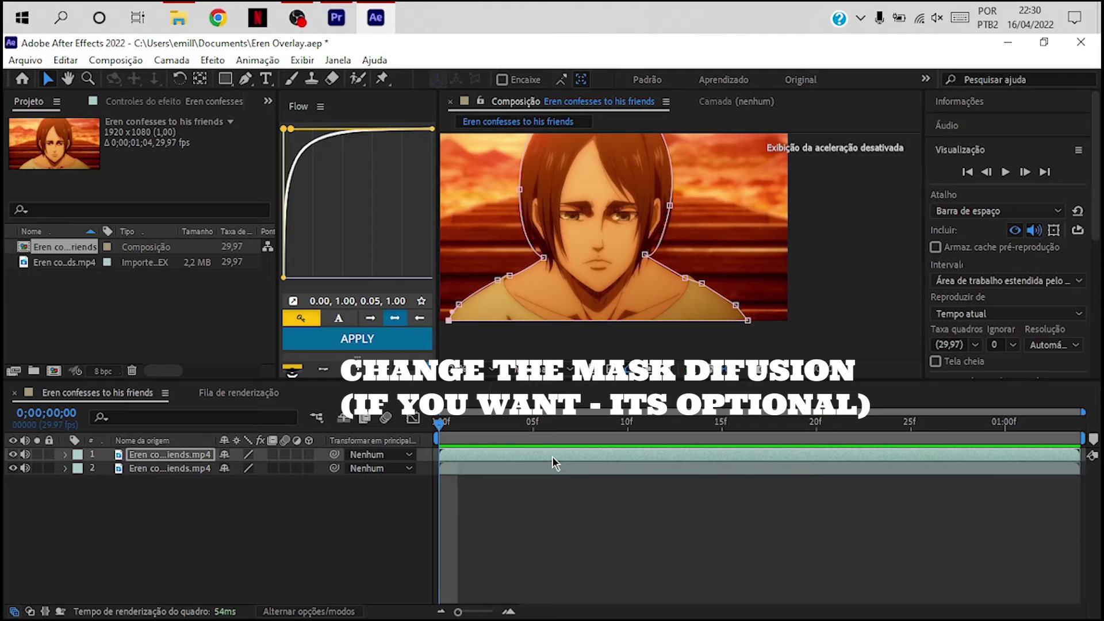
Set Mask 1 feather on the top Eren layer to 4 pixels, then bring up the Shockwaves folder
{"action": "left_click", "coordinate": [158, 455]}
{"action": "left_click", "coordinate": [65, 455]}
{"action": "left_click", "coordinate": [80, 469]}
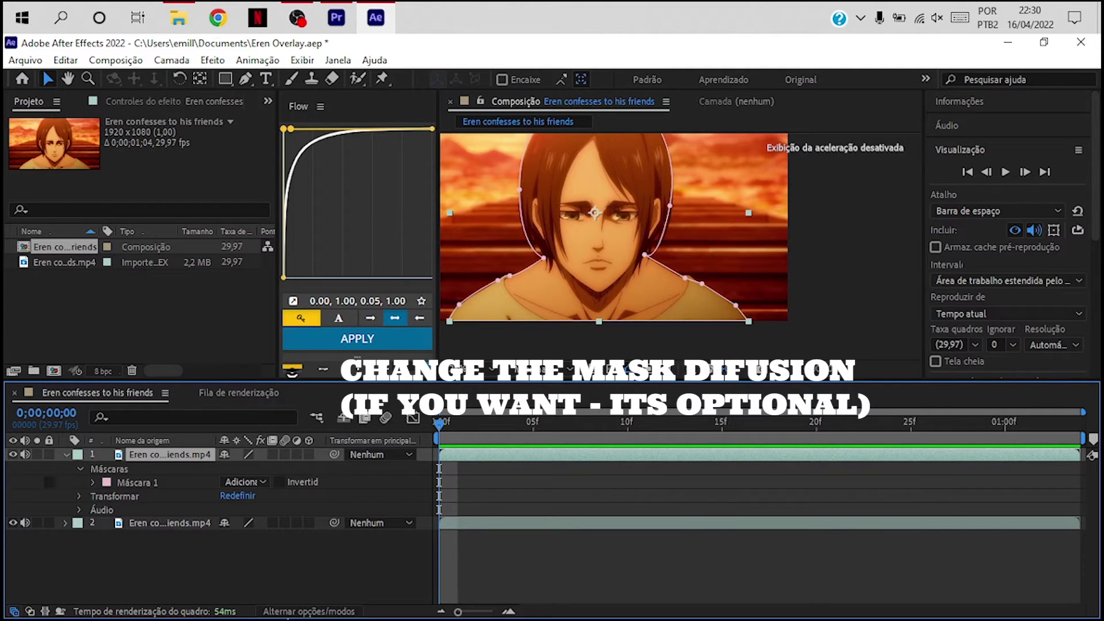
{"action": "left_click", "coordinate": [92, 483]}
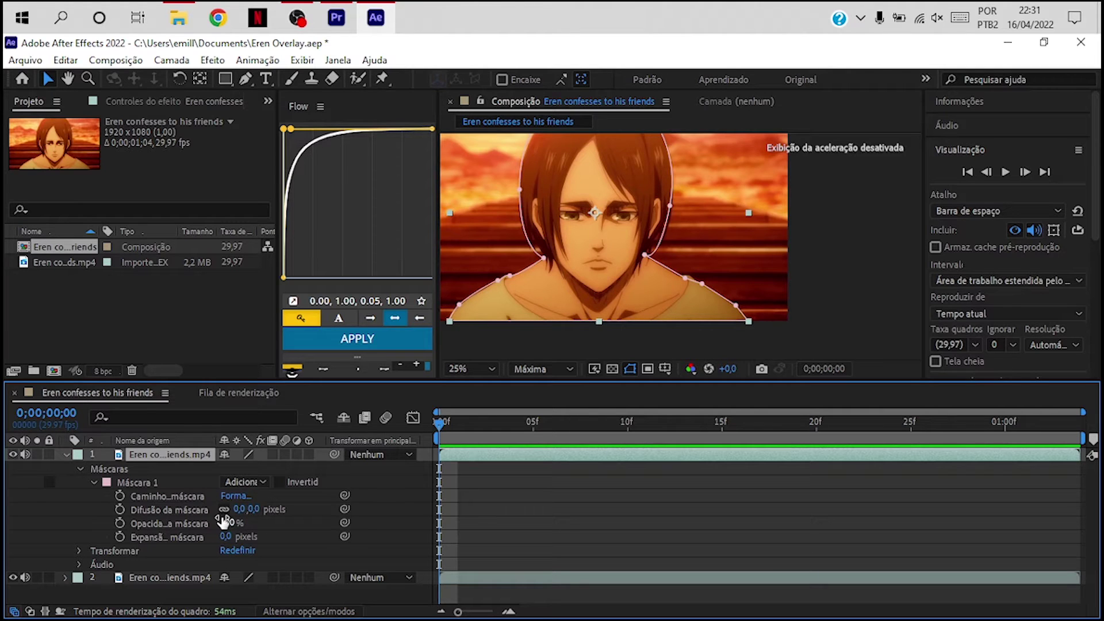
{"action": "left_click", "coordinate": [256, 509]}
{"action": "type", "text": "4"}
{"action": "key", "text": "Return"}
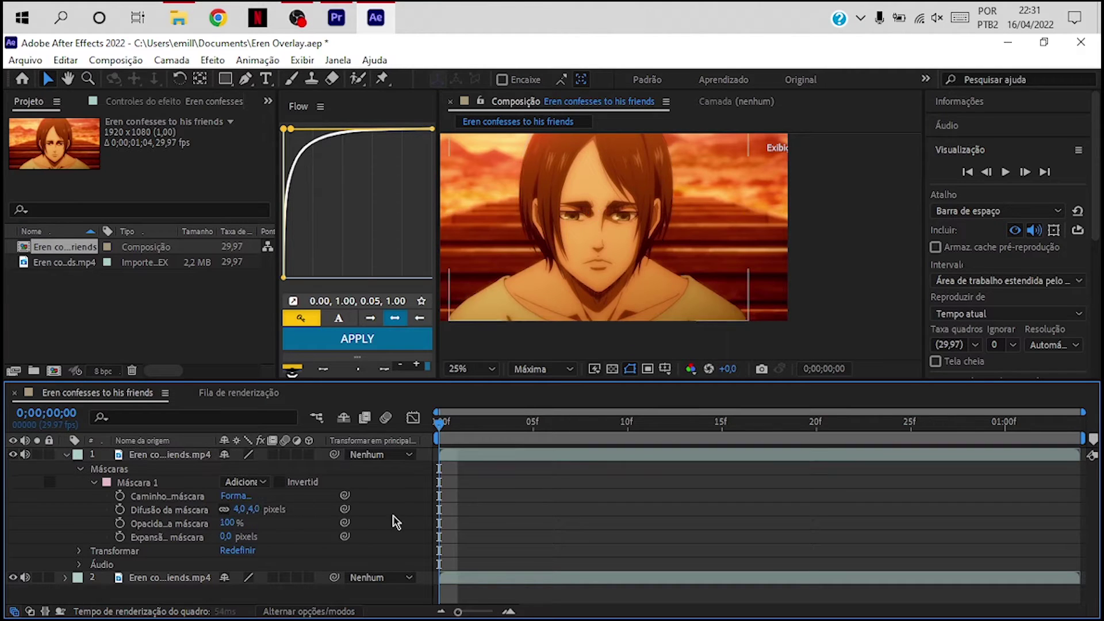
{"action": "key", "text": "alt+Tab"}
{"action": "scroll", "coordinate": [530, 410], "scroll_direction": "down", "scroll_amount": 2}
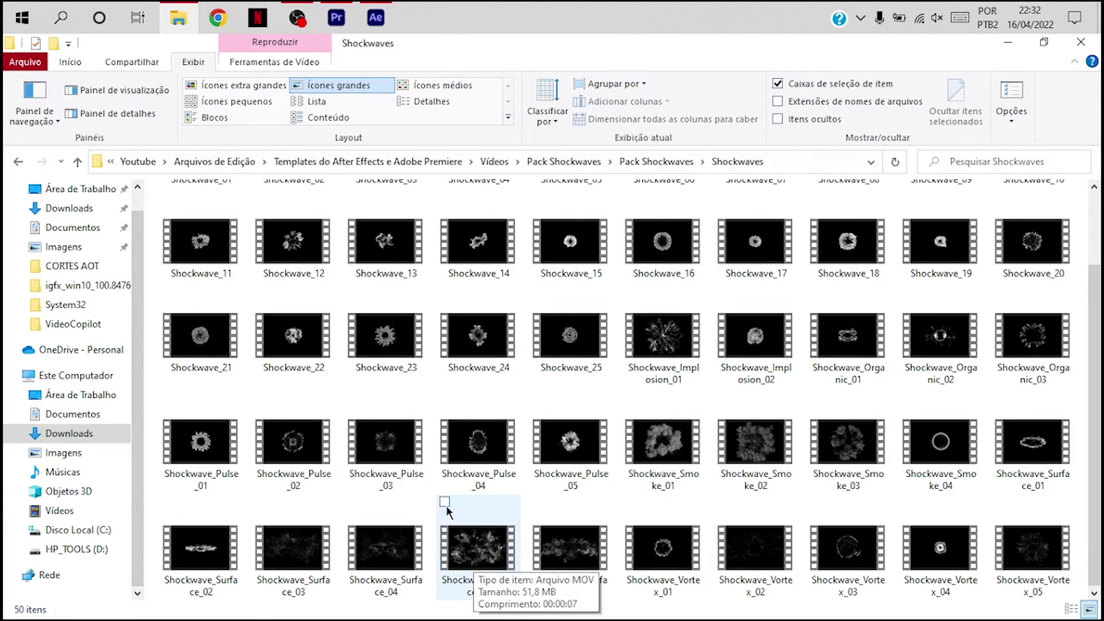
Drag Shockwave_Surface_05 into the timeline below the masked layer, enlarge it to fill the frame, and preview
{"action": "left_click", "coordinate": [476, 560]}
{"action": "left_click", "coordinate": [1044, 42]}
{"action": "scroll", "coordinate": [1030, 307], "scroll_direction": "down", "scroll_amount": 5}
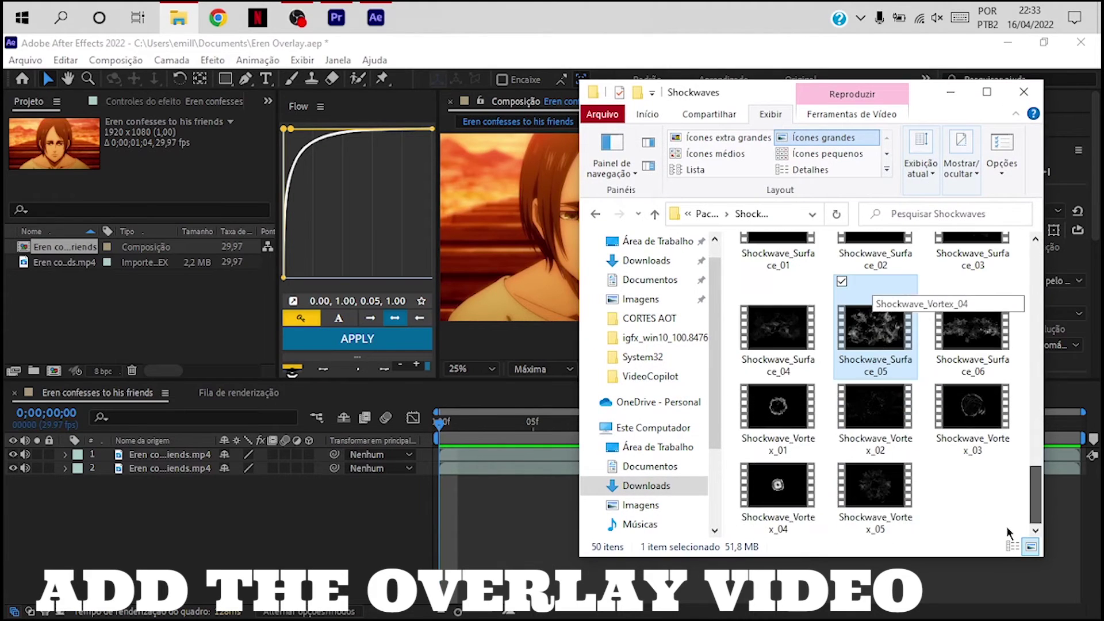
{"action": "left_click_drag", "start_coordinate": [877, 320], "coordinate": [501, 537]}
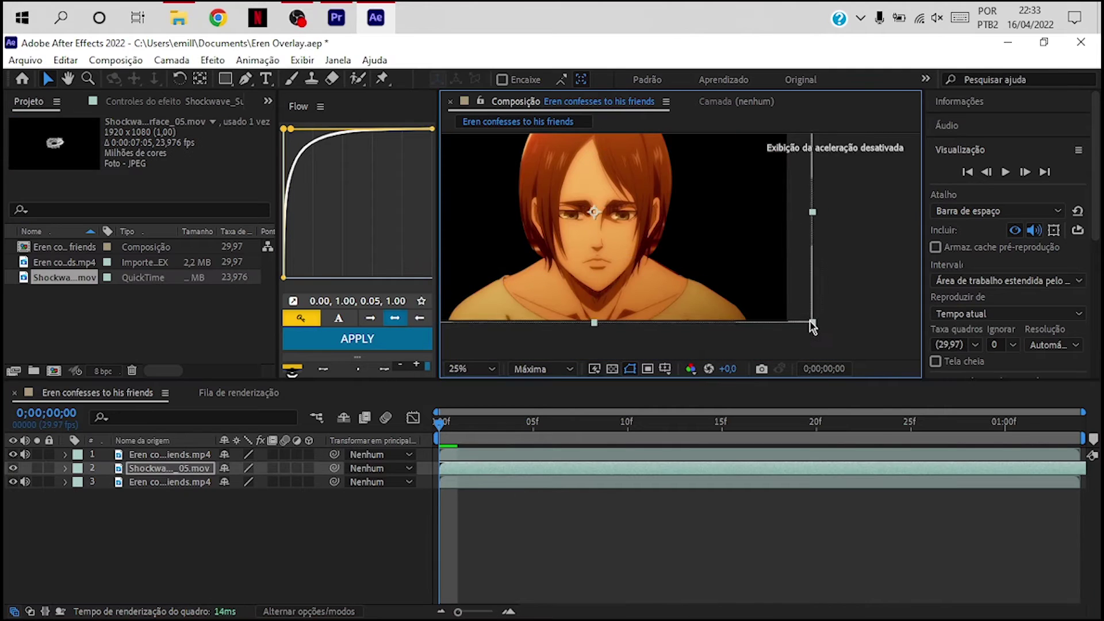
{"action": "left_click_drag", "start_coordinate": [797, 322], "coordinate": [912, 370]}
{"action": "key", "text": "space"}
{"action": "left_click_drag", "start_coordinate": [575, 432], "coordinate": [972, 457]}
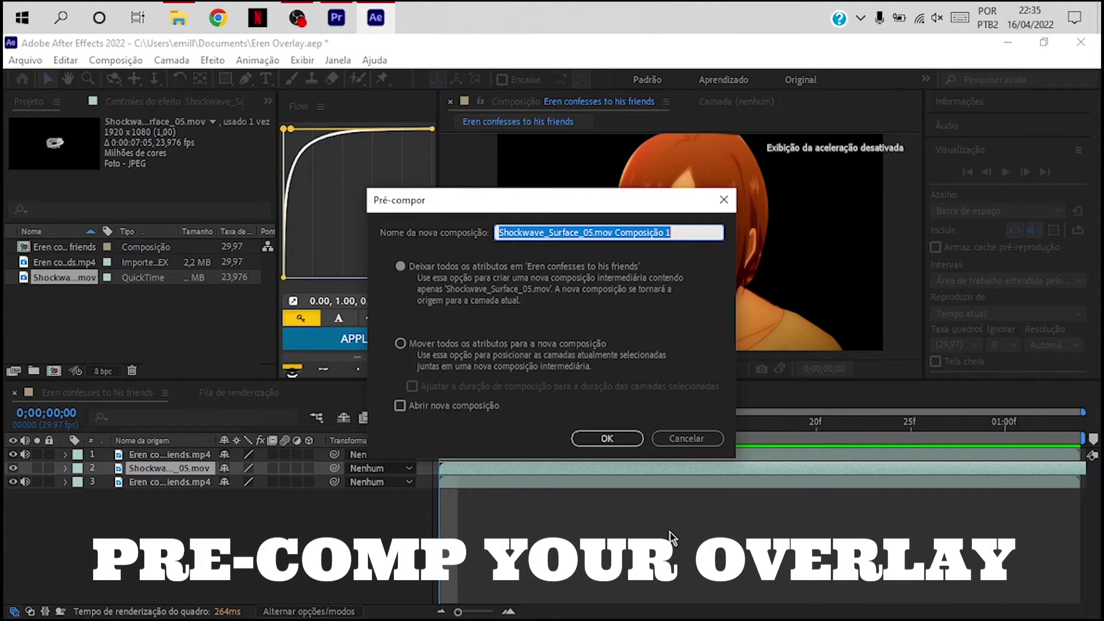
Pre-compose the shockwave layer moving all attributes, then apply Twixtor Pro to the precomp
{"action": "left_click", "coordinate": [401, 344]}
{"action": "key", "text": "Return"}
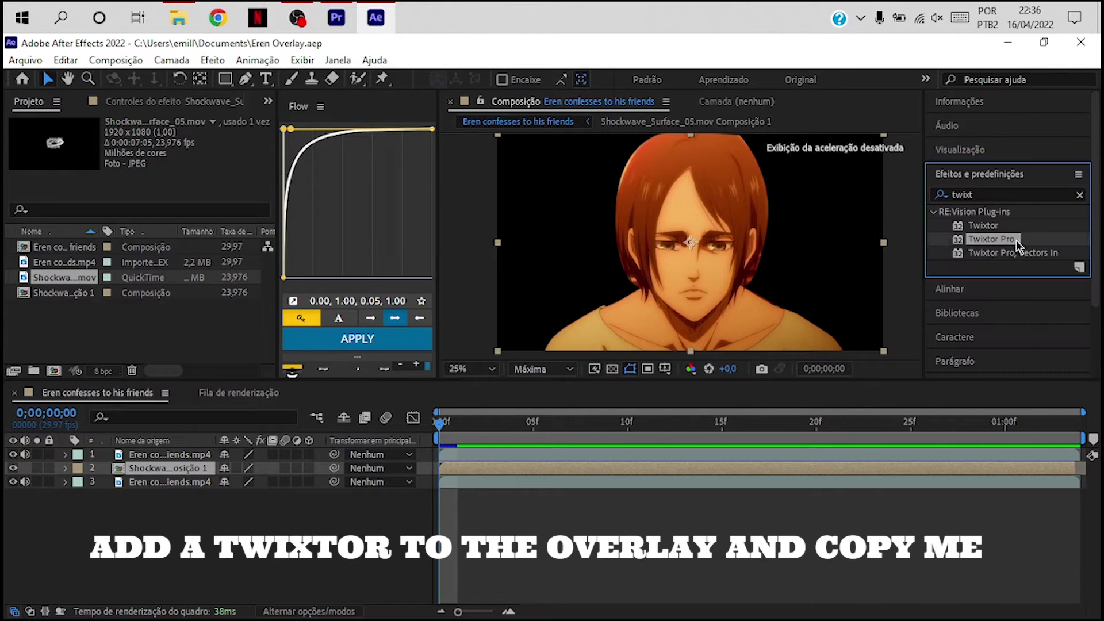
{"action": "mouse_move", "coordinate": [993, 239]}
{"action": "left_mouse_down"}
{"action": "mouse_move", "coordinate": [1023, 302]}
{"action": "mouse_move", "coordinate": [606, 465]}
{"action": "left_mouse_up"}
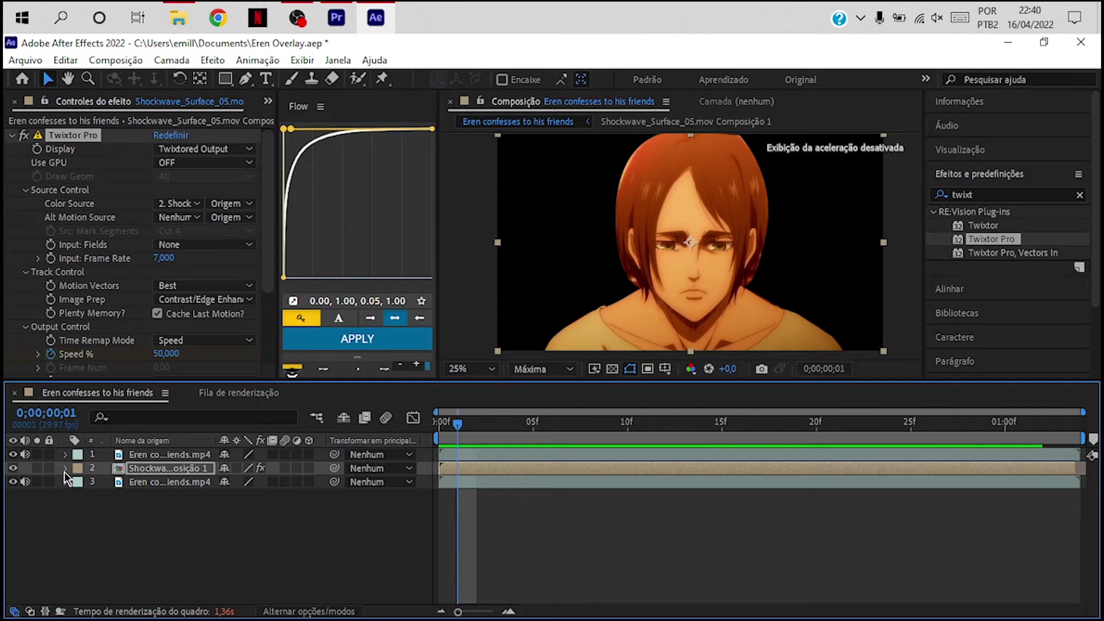
Expand the shockwave precomp's Twixtor Pro effect down to its Output Control settings
{"action": "left_click", "coordinate": [211, 359]}
{"action": "left_click", "coordinate": [68, 468]}
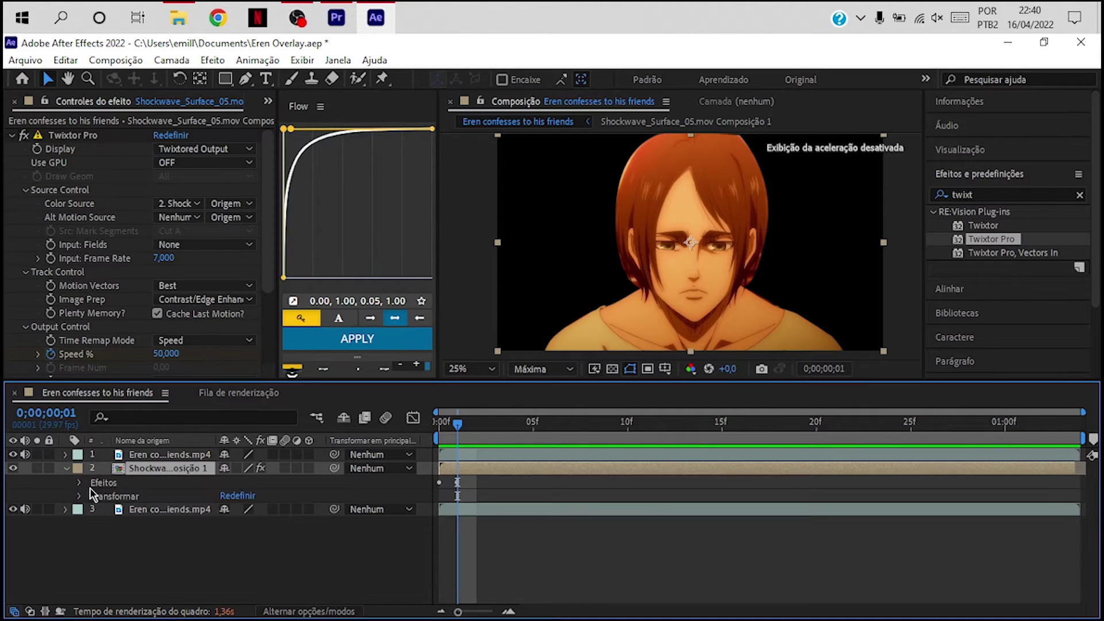
{"action": "left_click", "coordinate": [82, 483]}
{"action": "left_click", "coordinate": [95, 496]}
{"action": "scroll", "coordinate": [220, 554], "scroll_direction": "down", "scroll_amount": 3}
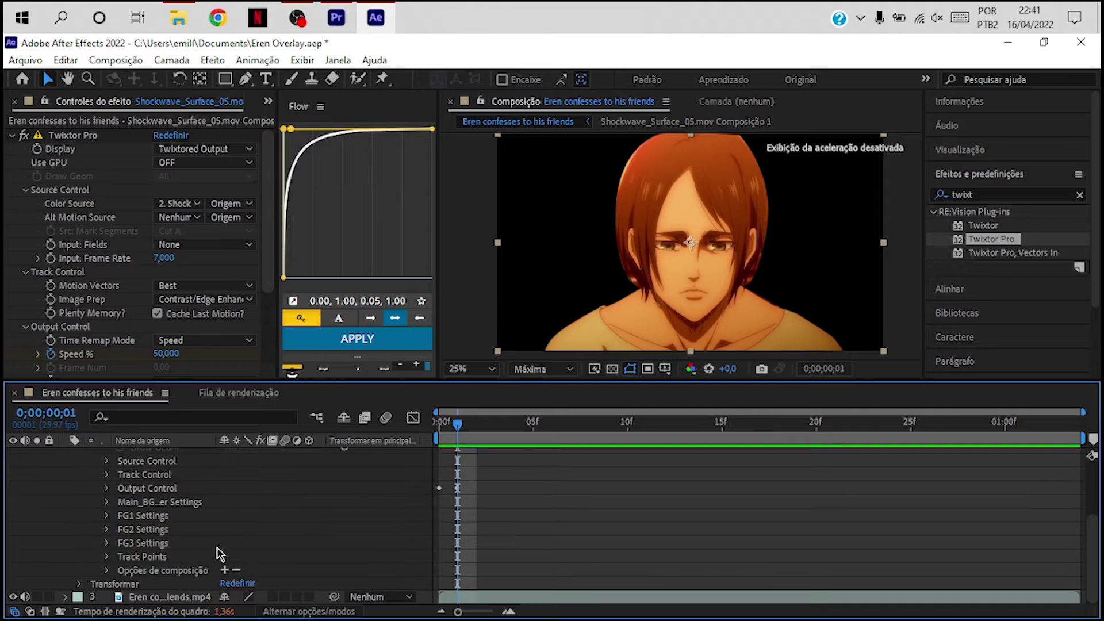
{"action": "scroll", "coordinate": [265, 538], "scroll_direction": "up", "scroll_amount": 3}
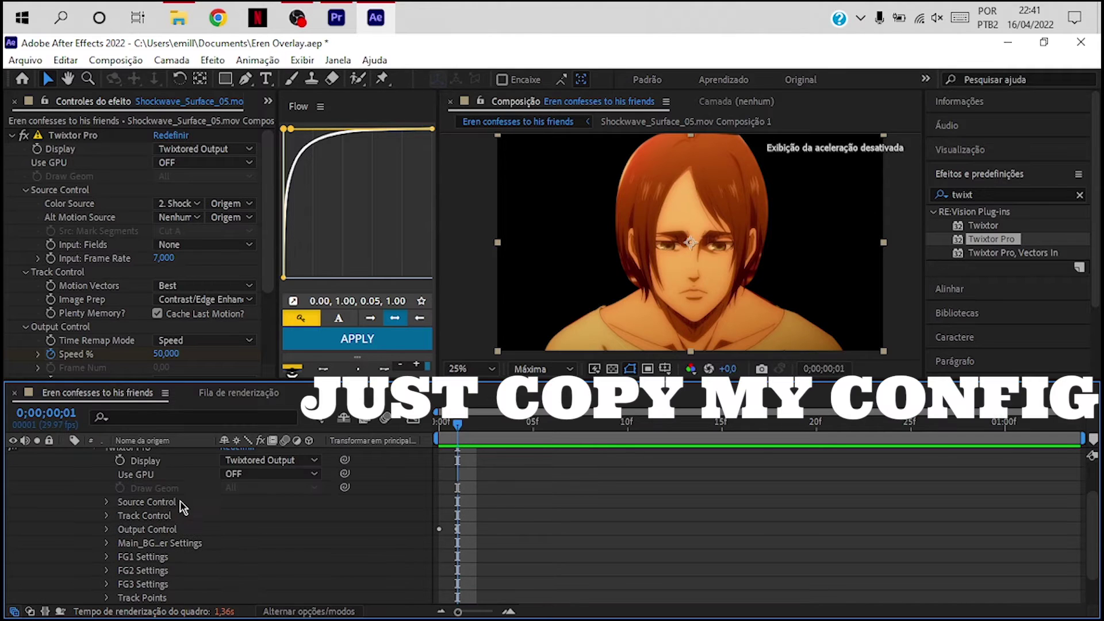
{"action": "scroll", "coordinate": [183, 506], "scroll_direction": "down", "scroll_amount": 3}
{"action": "left_click", "coordinate": [106, 488]}
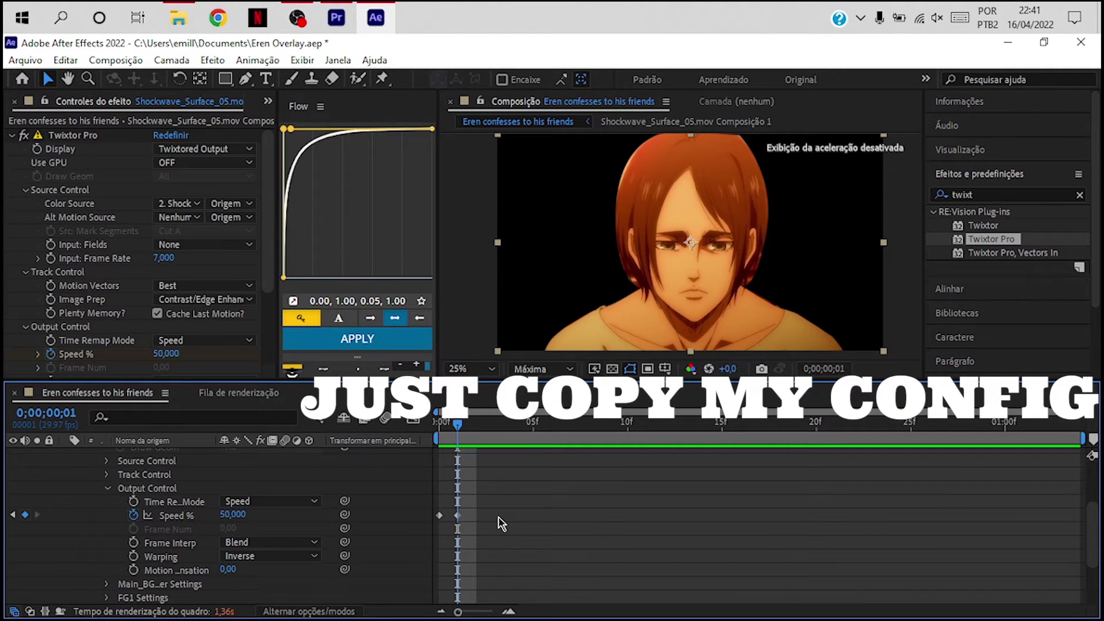
Ease the Speed % keyframes (100 to 50) with F9 and collapse the layer
{"action": "left_click_drag", "start_coordinate": [483, 531], "coordinate": [434, 522]}
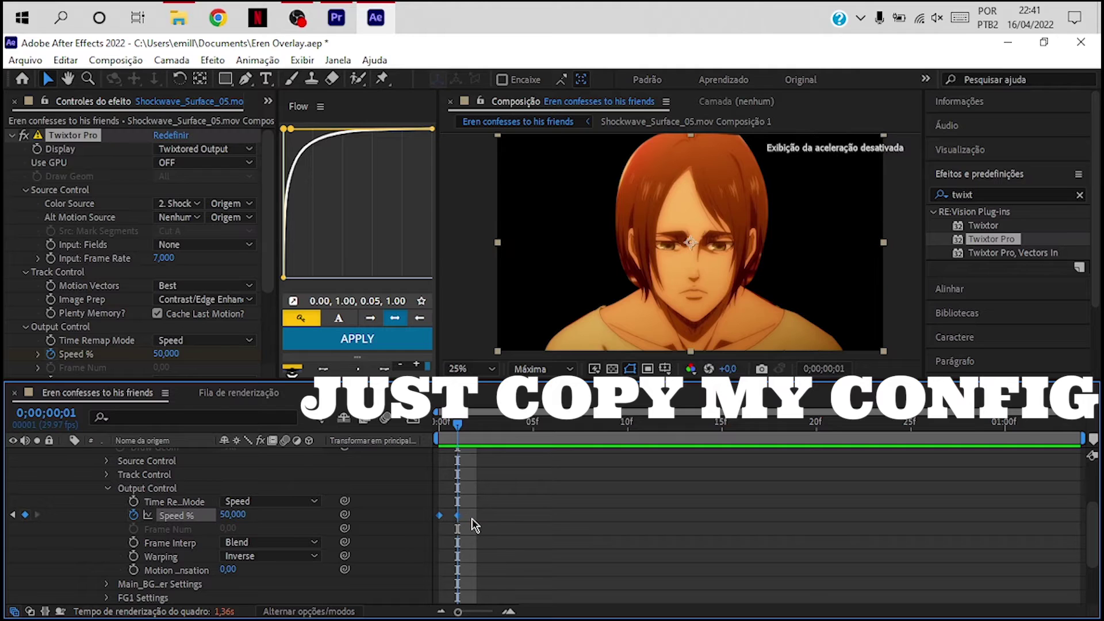
{"action": "key", "text": "F9"}
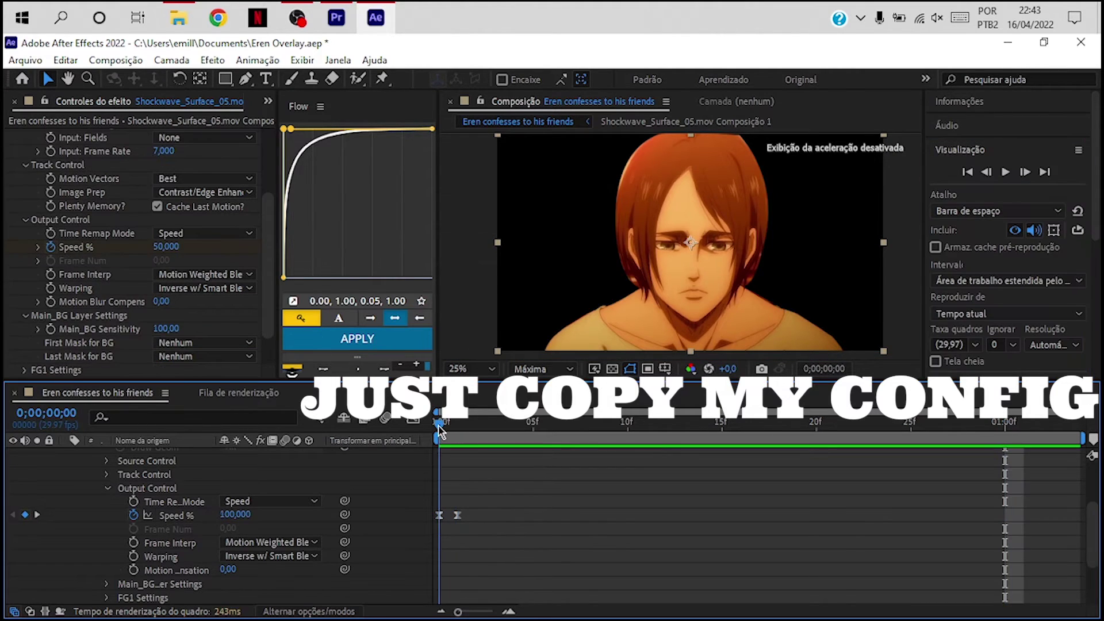
{"action": "scroll", "coordinate": [316, 495], "scroll_direction": "up", "scroll_amount": 5}
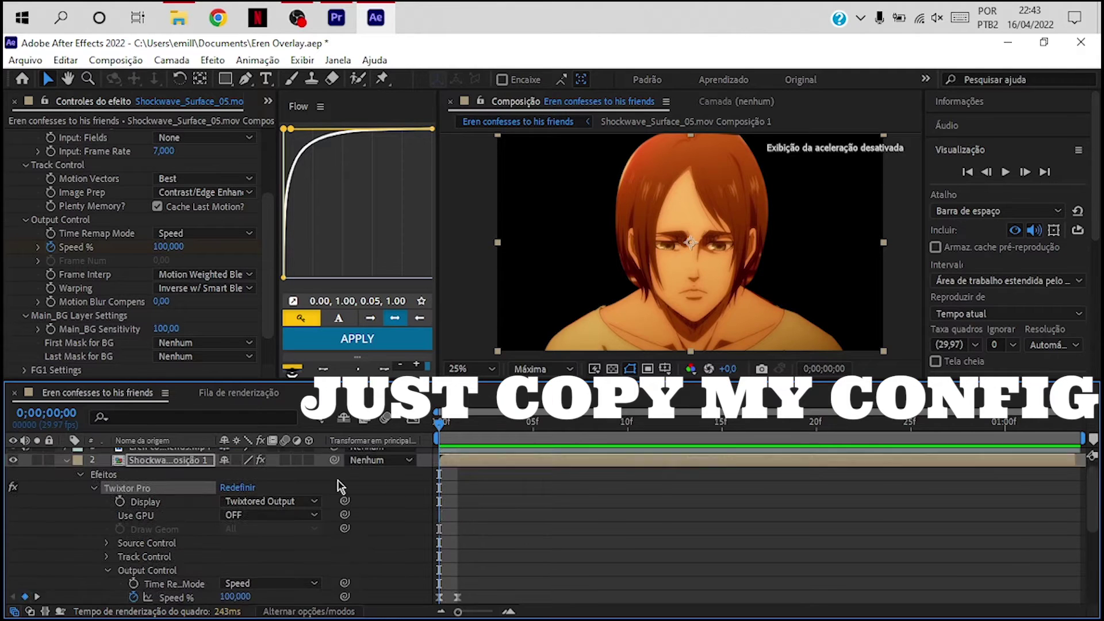
{"action": "left_click", "coordinate": [66, 468]}
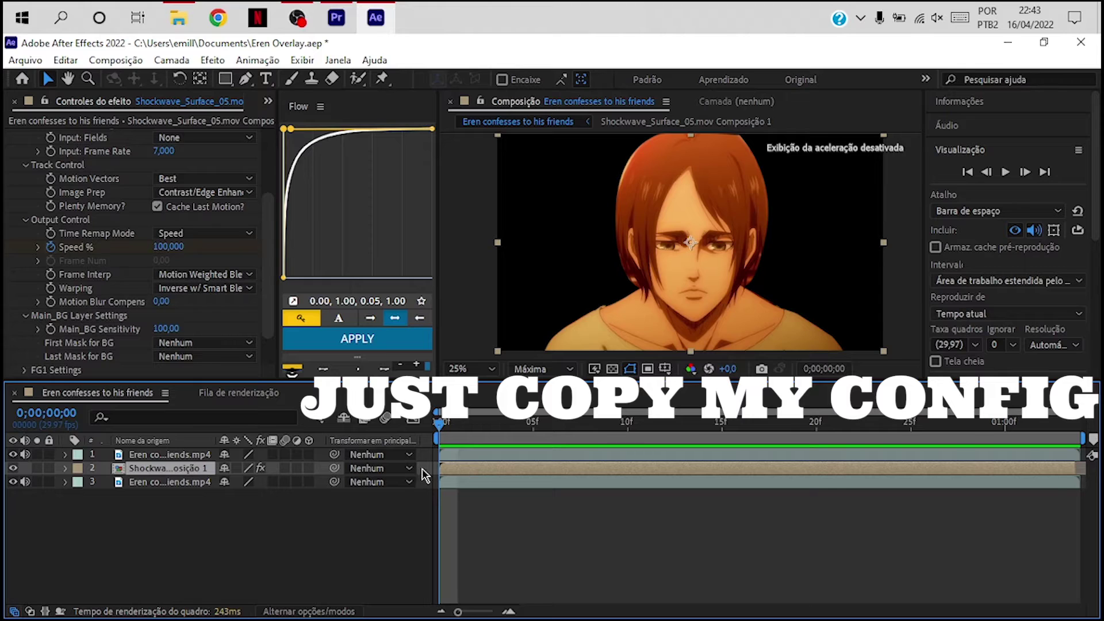
Enable time remapping on the shockwave precomp and add a keyframe at the clip's last frame
{"action": "right_click", "coordinate": [467, 472]}
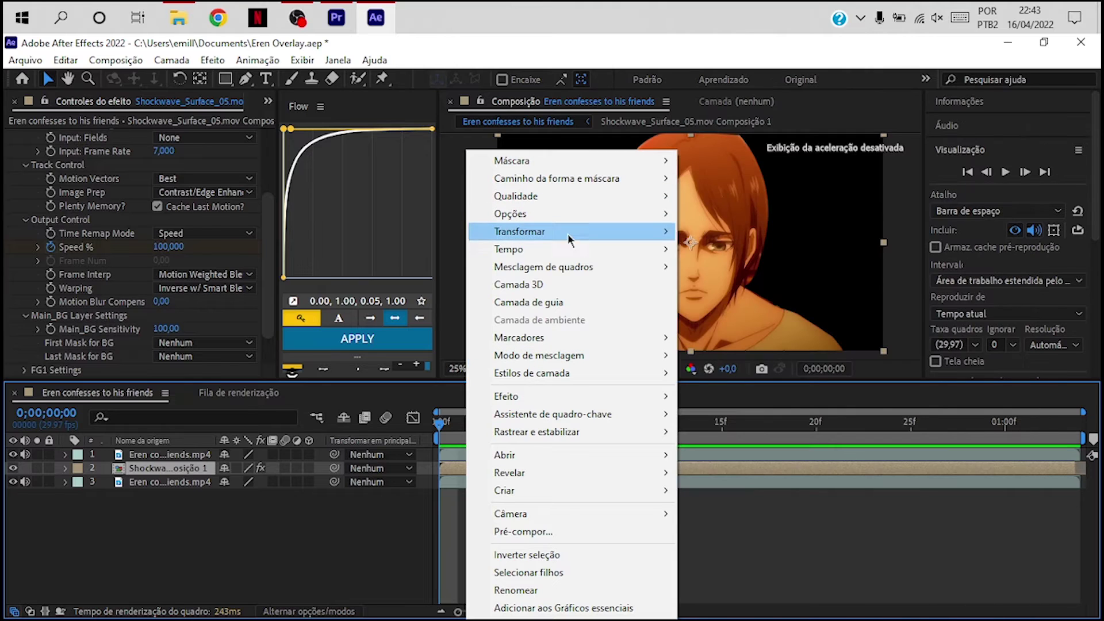
{"action": "mouse_move", "coordinate": [575, 249]}
{"action": "left_click", "coordinate": [725, 249]}
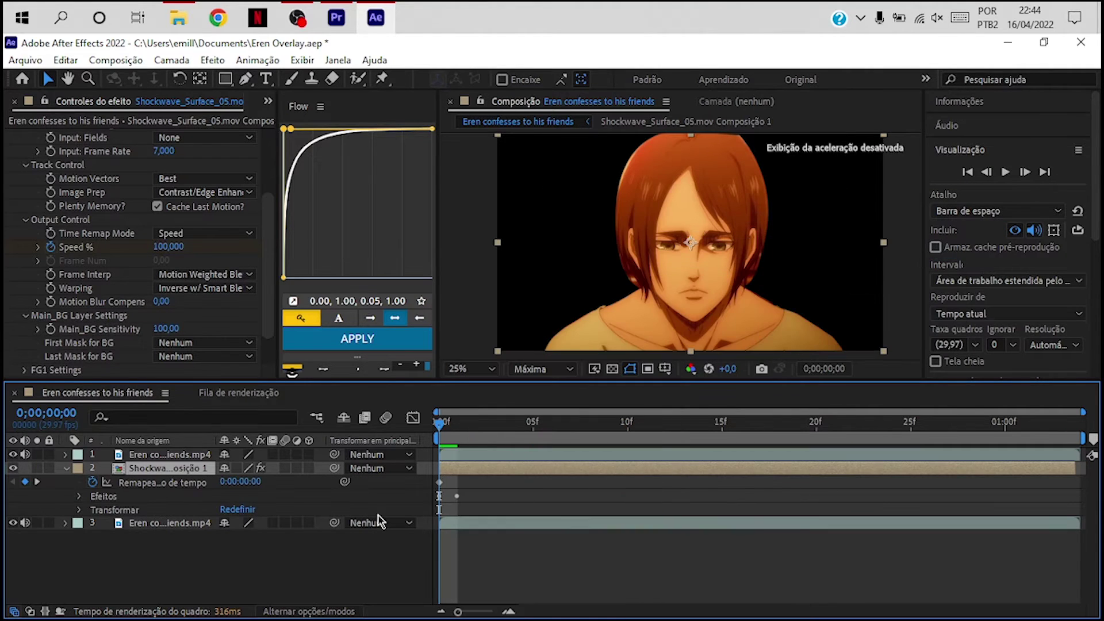
{"action": "left_click_drag", "start_coordinate": [440, 423], "coordinate": [1060, 426]}
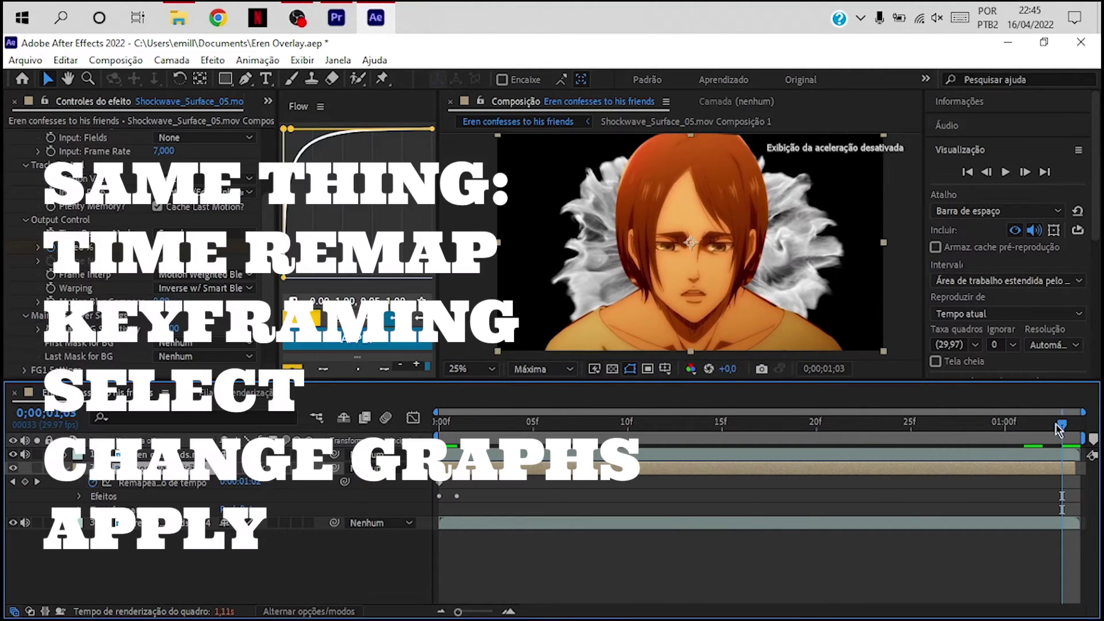
{"action": "left_click", "coordinate": [25, 482]}
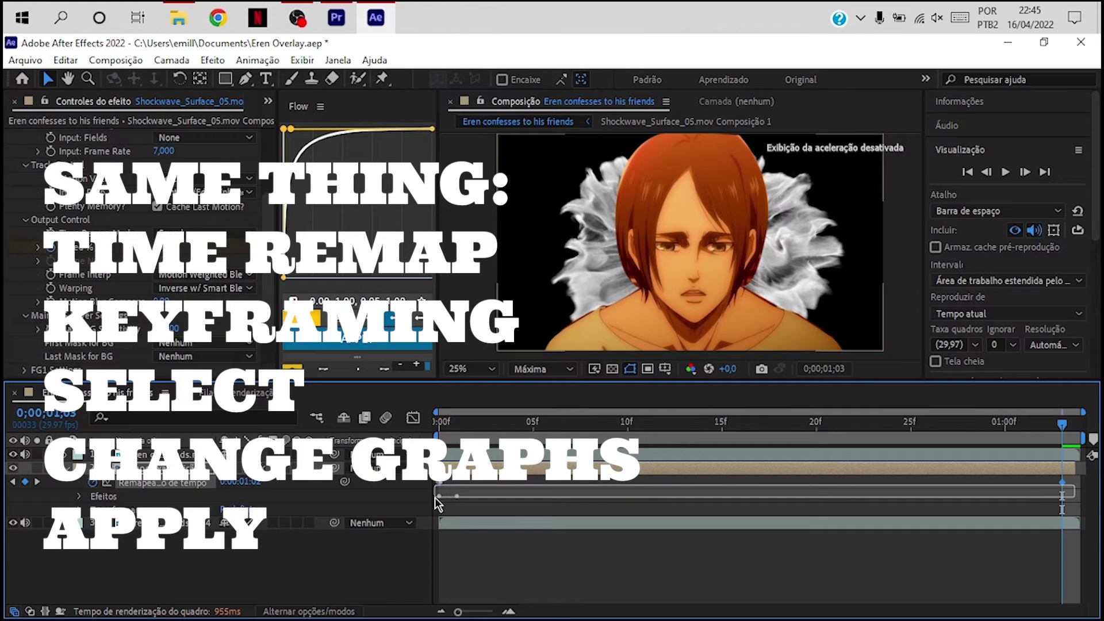
Select the time remap keyframes and apply a Flow eased curve of 0.32, 0.94, 0.60, 1.00
{"action": "left_click", "coordinate": [78, 496]}
{"action": "scroll", "coordinate": [230, 518], "scroll_direction": "down", "scroll_amount": 5}
{"action": "mouse_move", "coordinate": [1070, 450]}
{"action": "left_mouse_down"}
{"action": "mouse_move", "coordinate": [489, 549]}
{"action": "mouse_move", "coordinate": [444, 533]}
{"action": "left_mouse_up"}
{"action": "scroll", "coordinate": [443, 533], "scroll_direction": "up", "scroll_amount": 5}
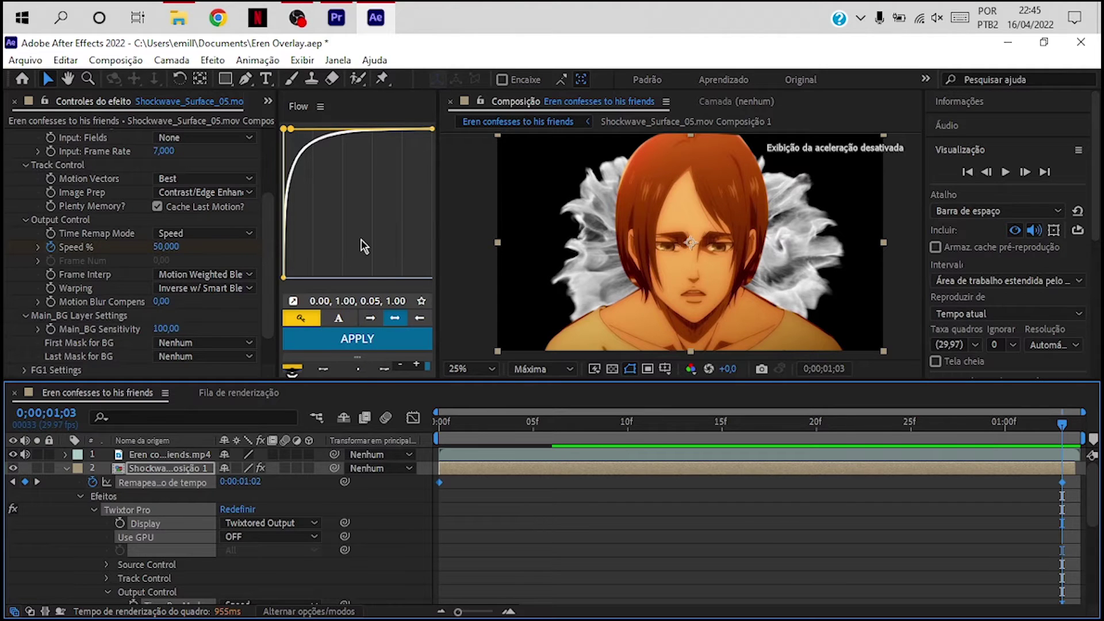
{"action": "left_click_drag", "start_coordinate": [362, 382], "coordinate": [363, 425]}
{"action": "left_click", "coordinate": [377, 381]}
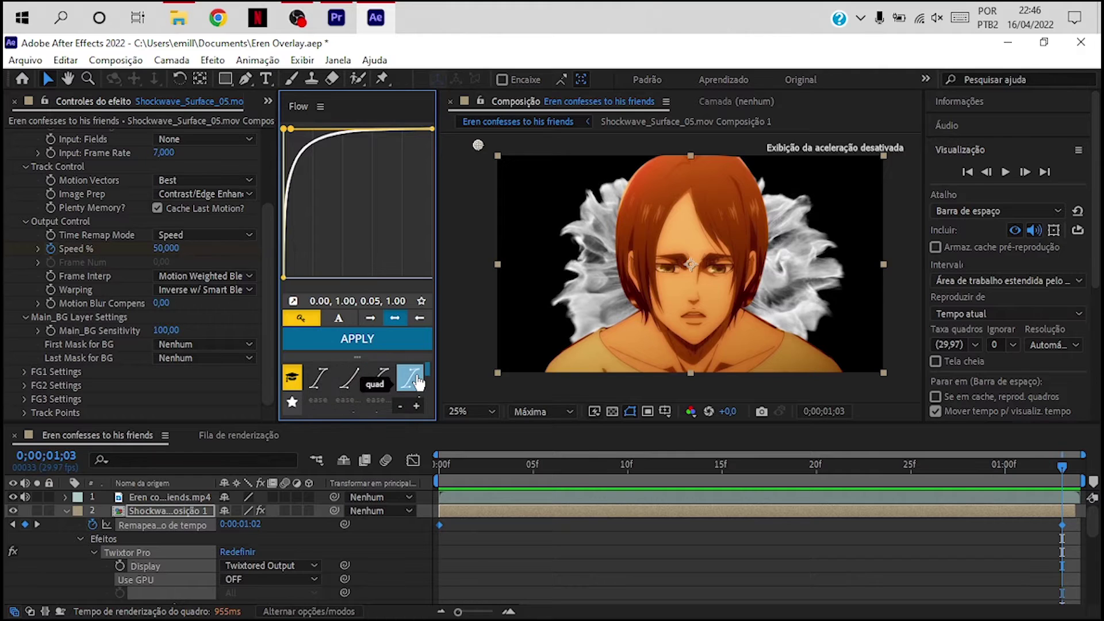
{"action": "left_click", "coordinate": [408, 378]}
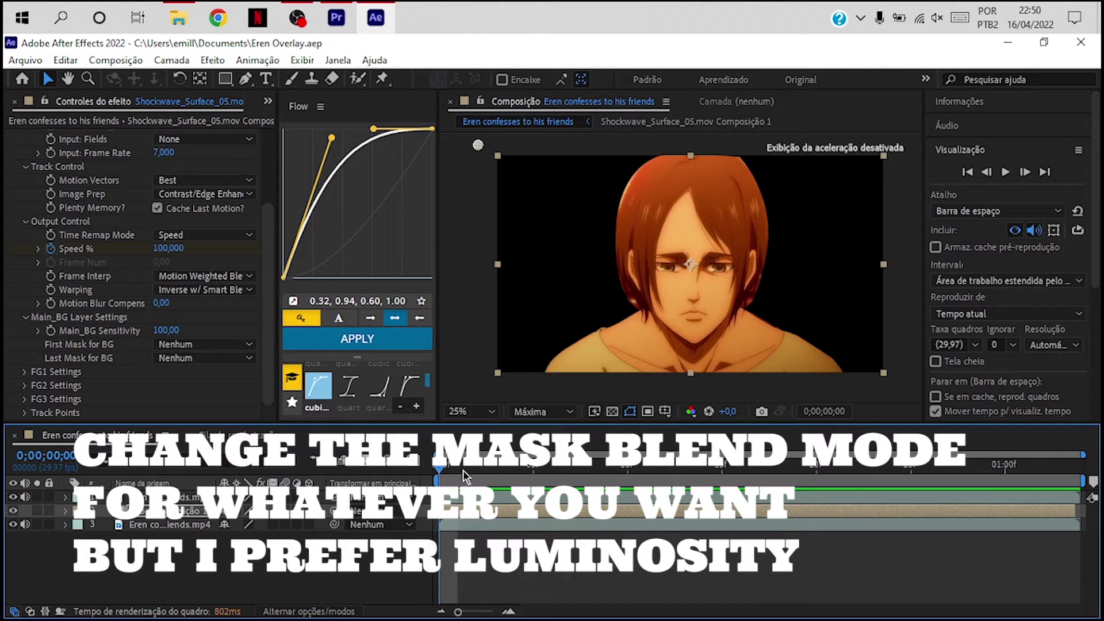
Set the shockwave precomp's blending mode to Tela (Screen) and scrub to preview the glowing flames
{"action": "key", "text": "space"}
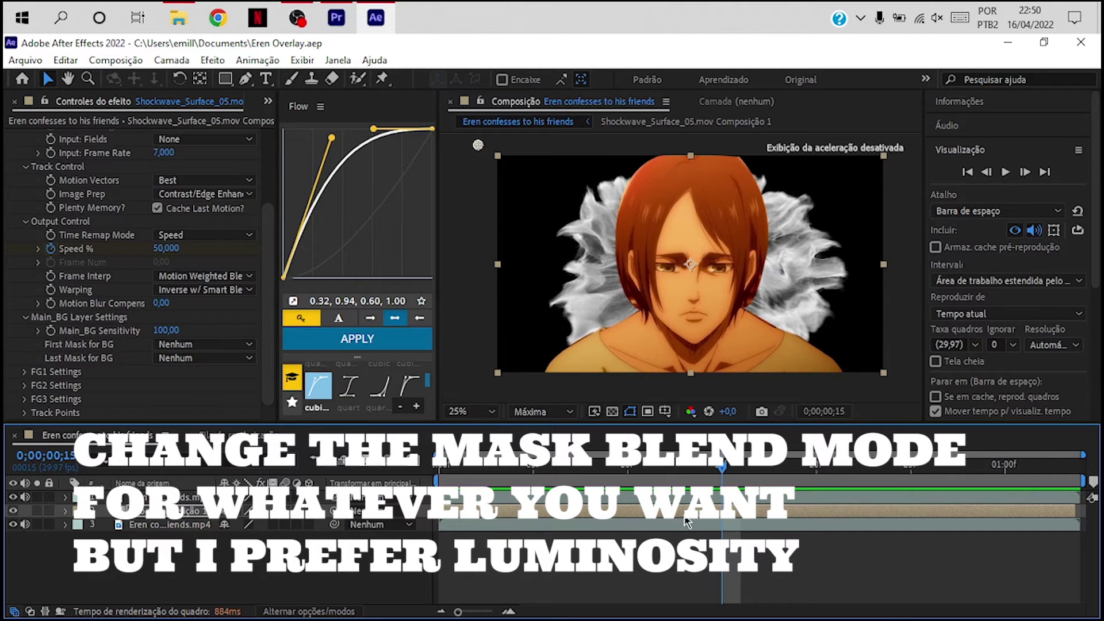
{"action": "right_click", "coordinate": [185, 510]}
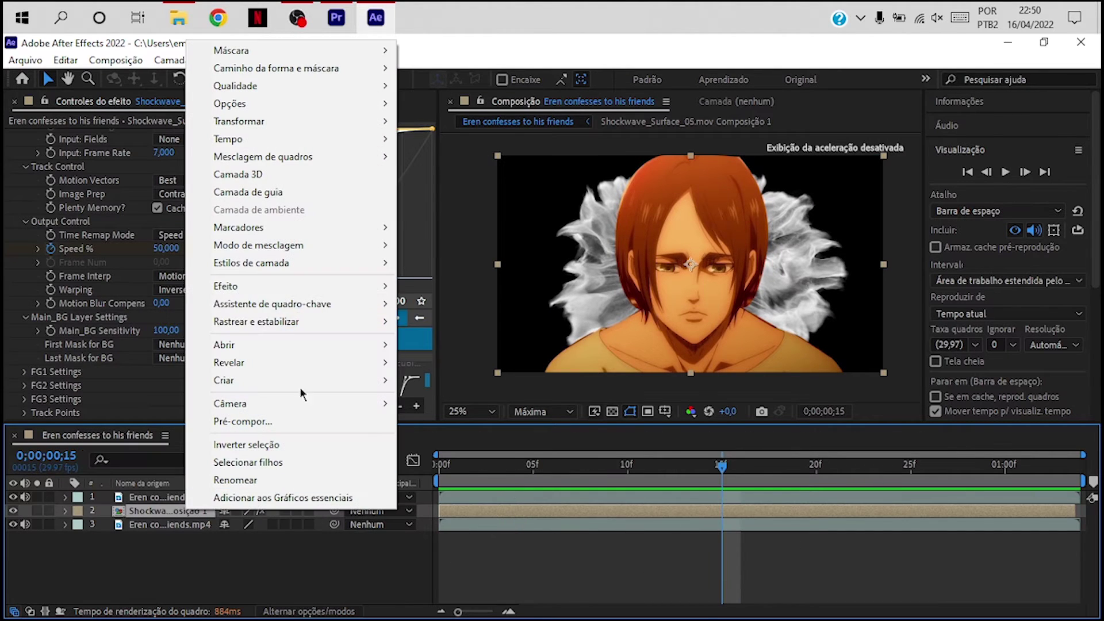
{"action": "mouse_move", "coordinate": [328, 120]}
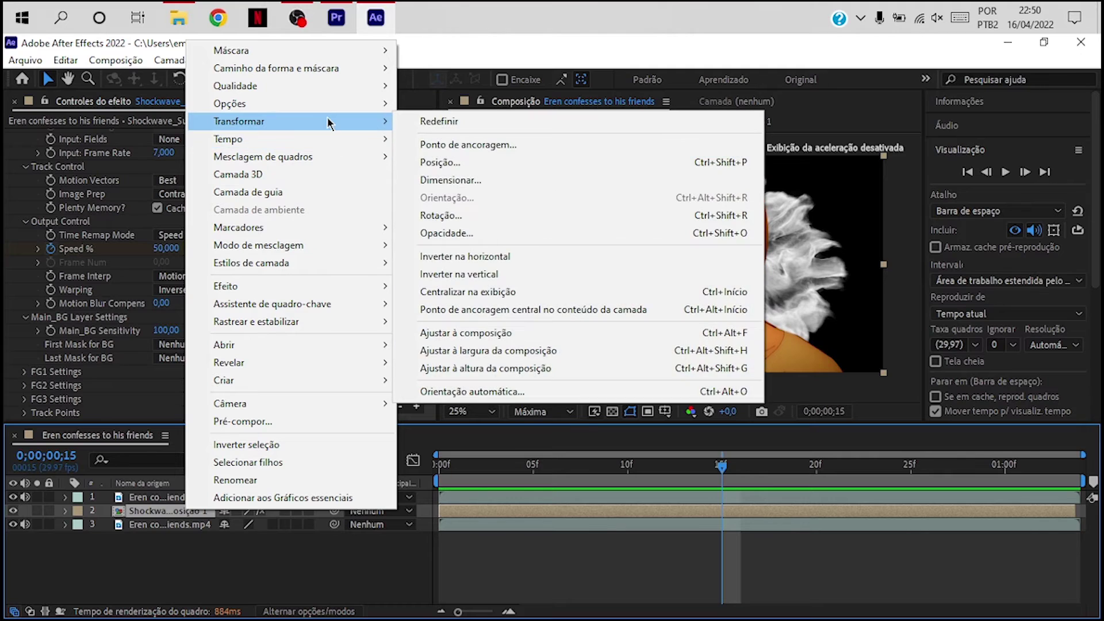
{"action": "mouse_move", "coordinate": [368, 246]}
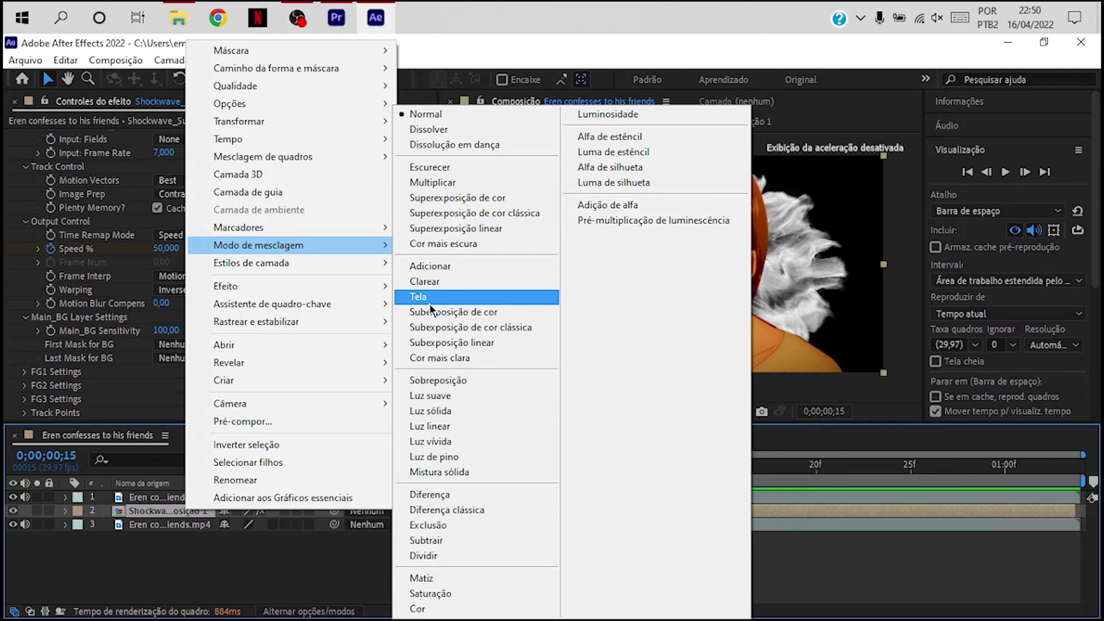
{"action": "left_click", "coordinate": [430, 167]}
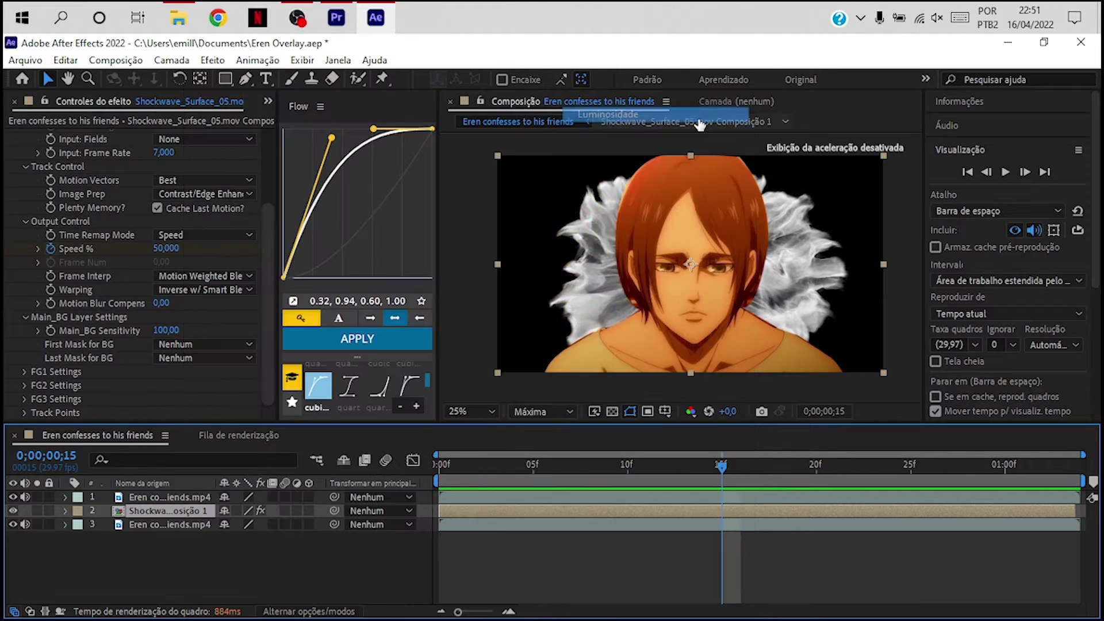
{"action": "left_click", "coordinate": [703, 467]}
{"action": "mouse_move", "coordinate": [703, 469]}
{"action": "left_mouse_down"}
{"action": "mouse_move", "coordinate": [521, 478]}
{"action": "mouse_move", "coordinate": [1062, 470]}
{"action": "left_mouse_up"}
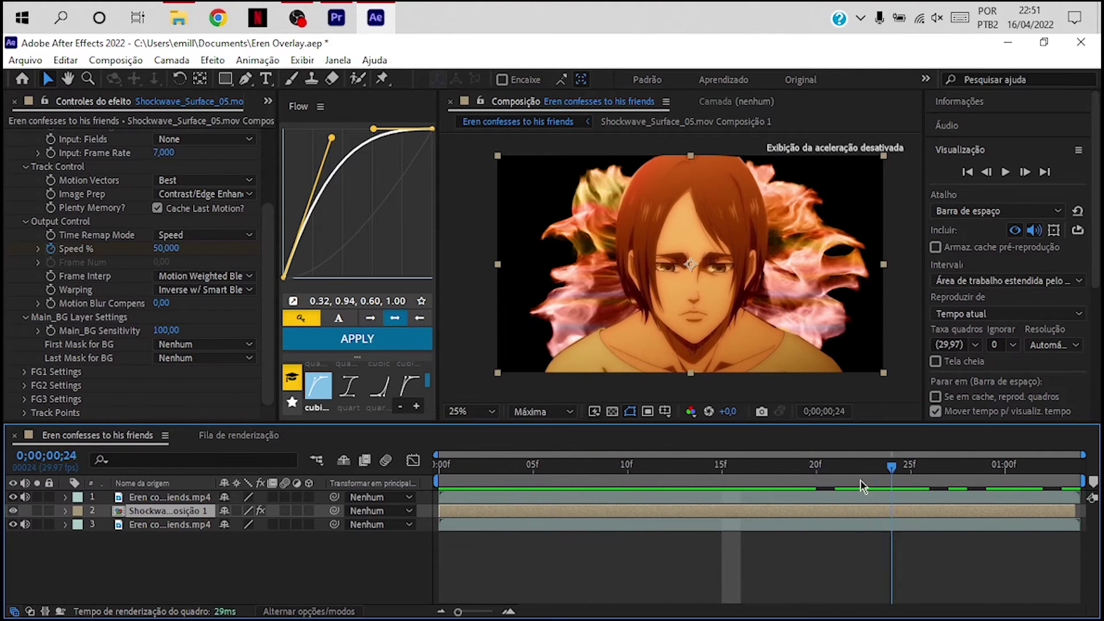
Lower a layer's opacity to about 73%, then fade the shockwave overlay's opacity to 0% and preview
{"action": "key", "text": "Home"}
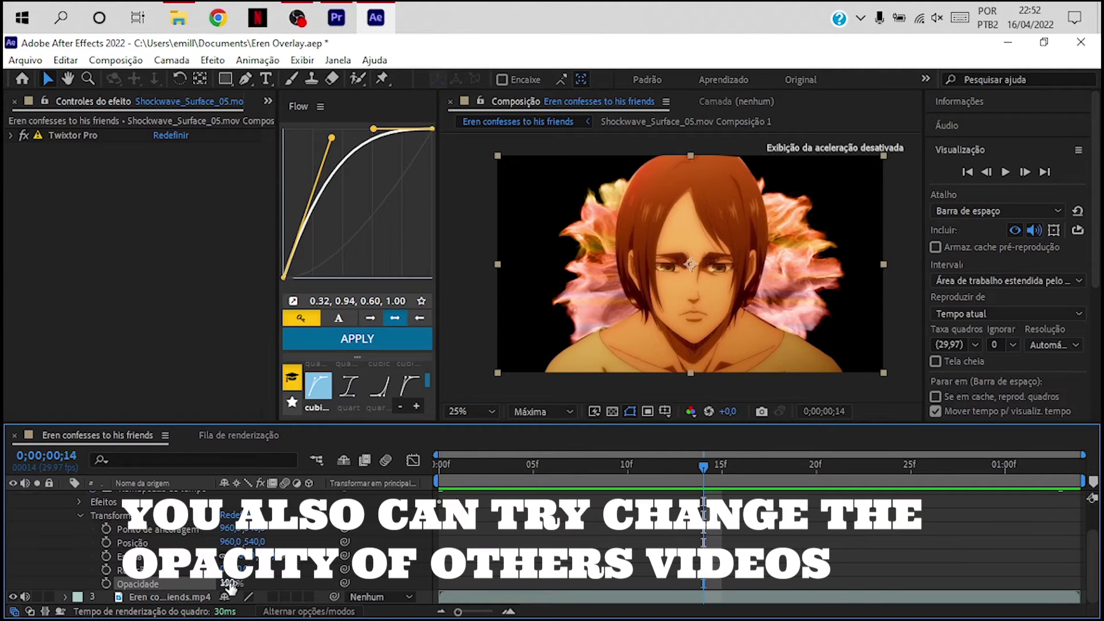
{"action": "left_click_drag", "start_coordinate": [251, 585], "coordinate": [237, 584]}
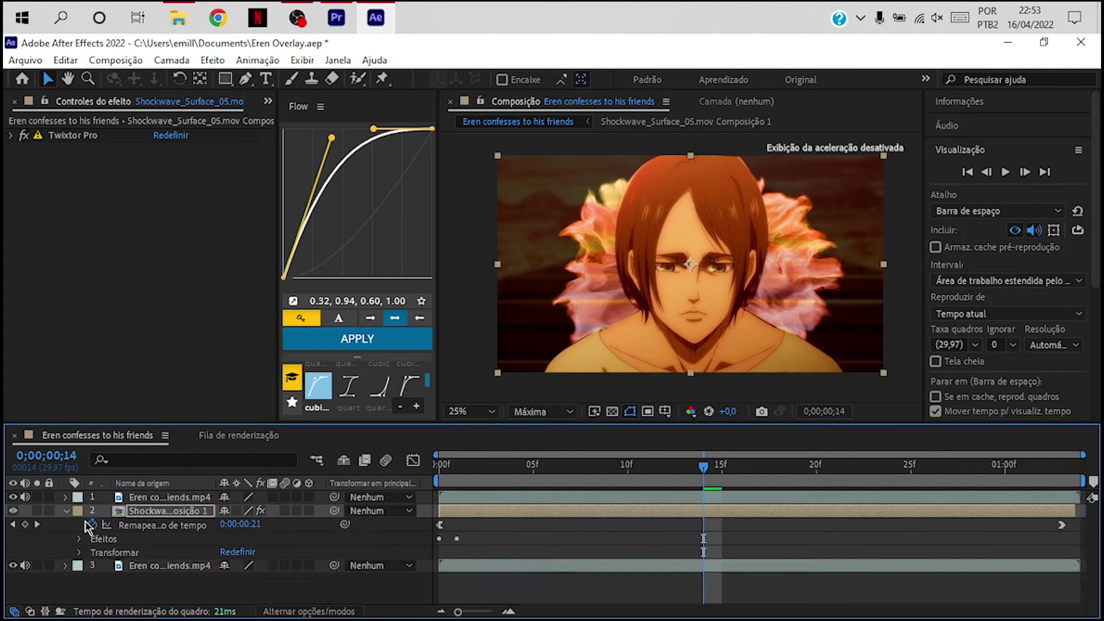
{"action": "left_click", "coordinate": [81, 515]}
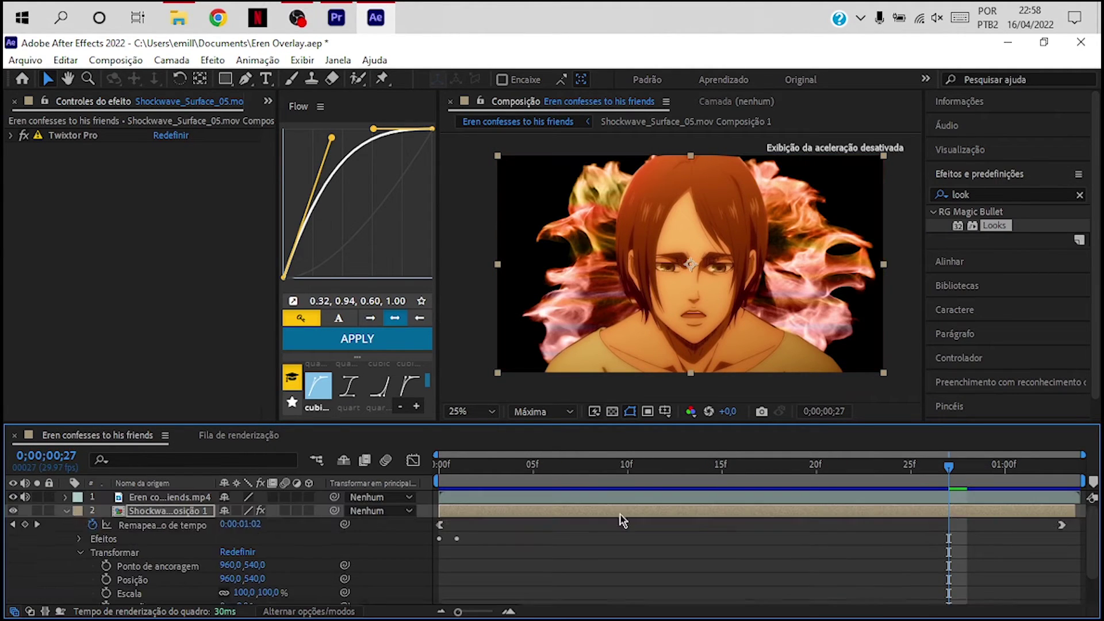
{"action": "left_click", "coordinate": [509, 511]}
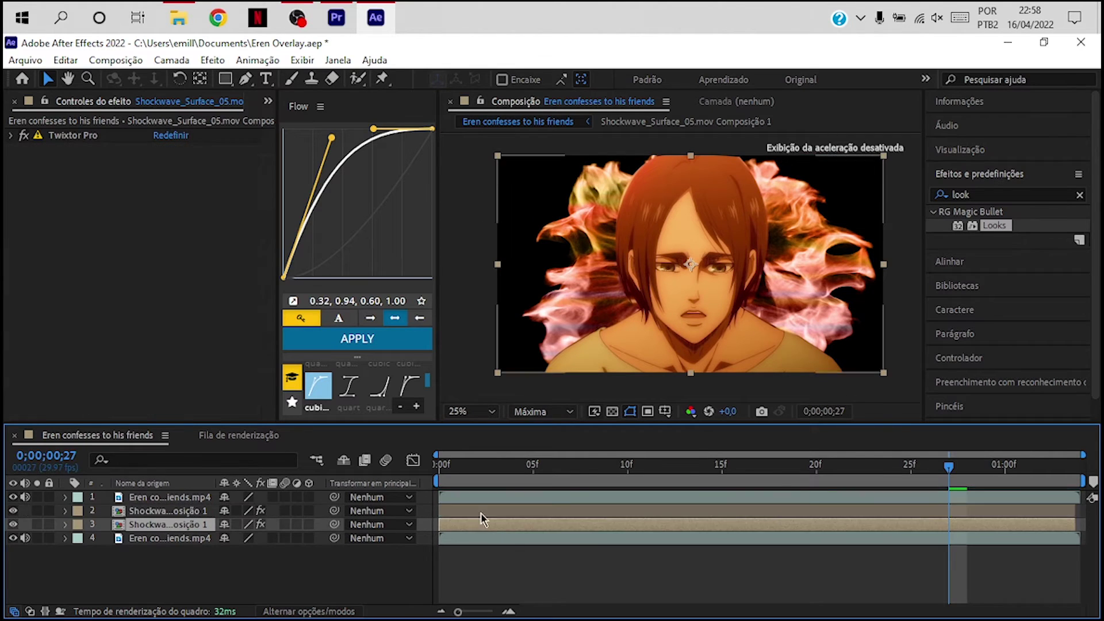
{"action": "left_click_drag", "start_coordinate": [201, 586], "coordinate": [160, 586]}
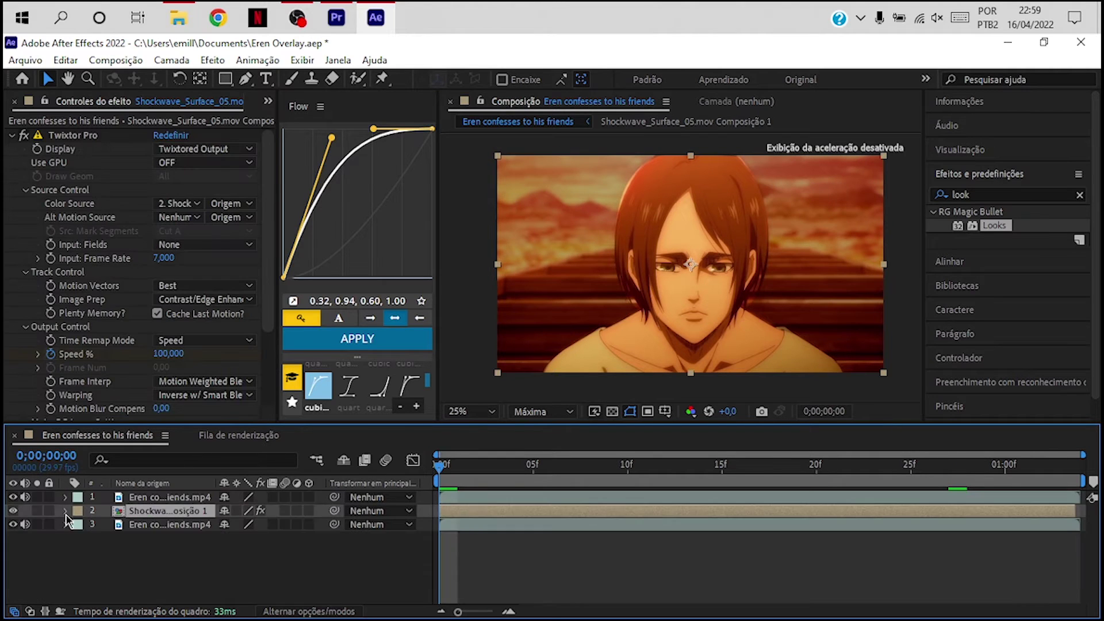
{"action": "mouse_move", "coordinate": [440, 464]}
{"action": "left_mouse_down"}
{"action": "mouse_move", "coordinate": [1043, 467]}
{"action": "mouse_move", "coordinate": [440, 472]}
{"action": "left_mouse_up"}
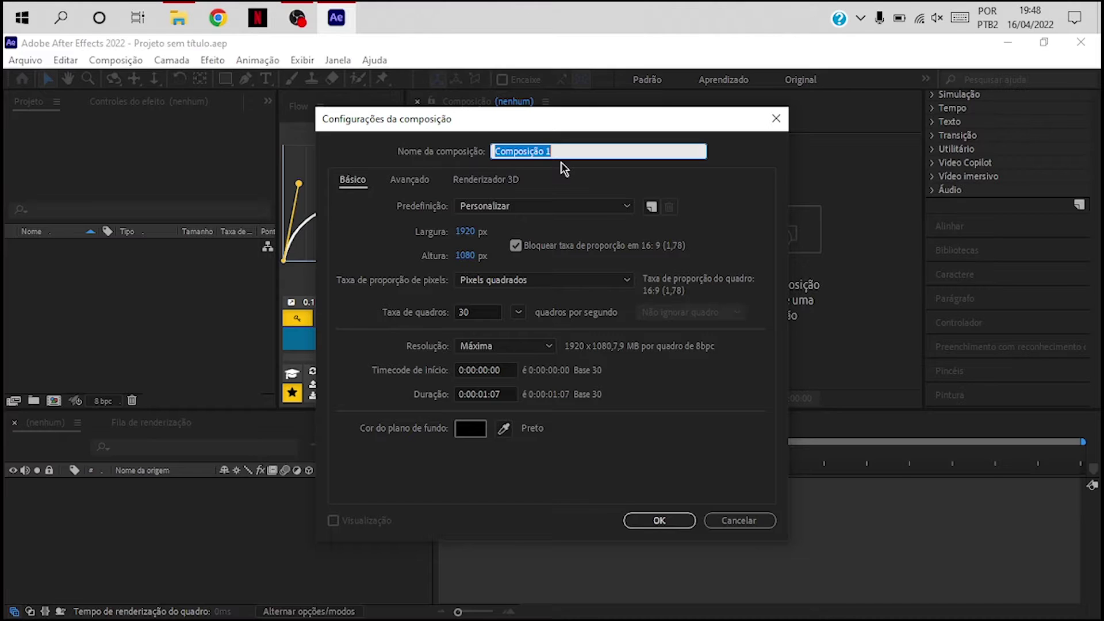
Create the 1920×1080 Particles composition and add a new adjustment layer (Camada de ajuste) to it
{"action": "type", "text": "Particles"}
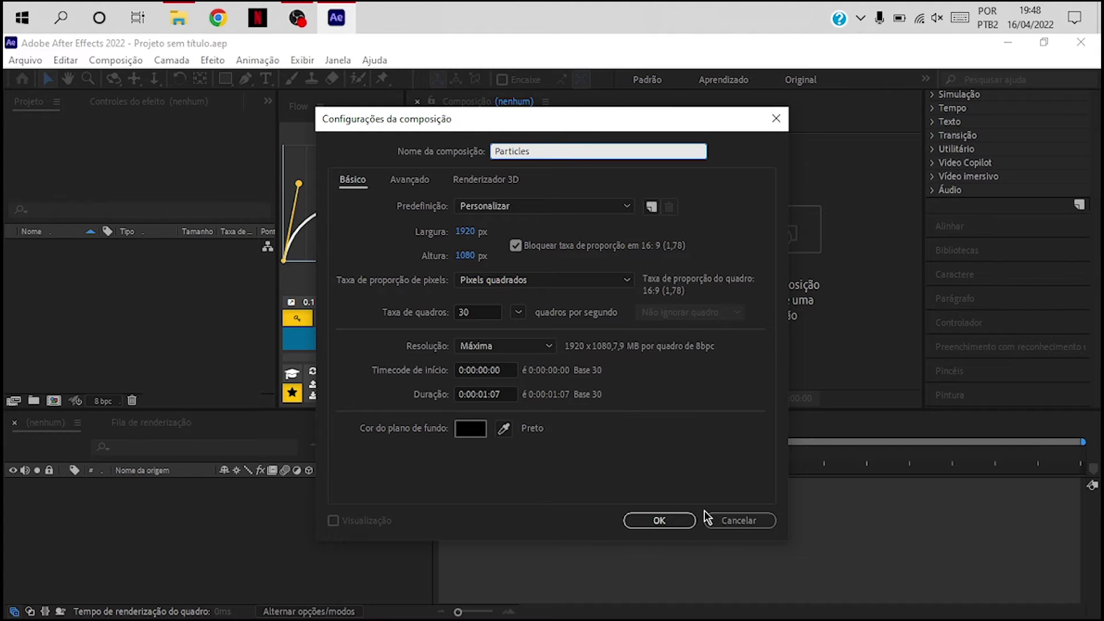
{"action": "left_click", "coordinate": [662, 521]}
{"action": "right_click", "coordinate": [564, 513]}
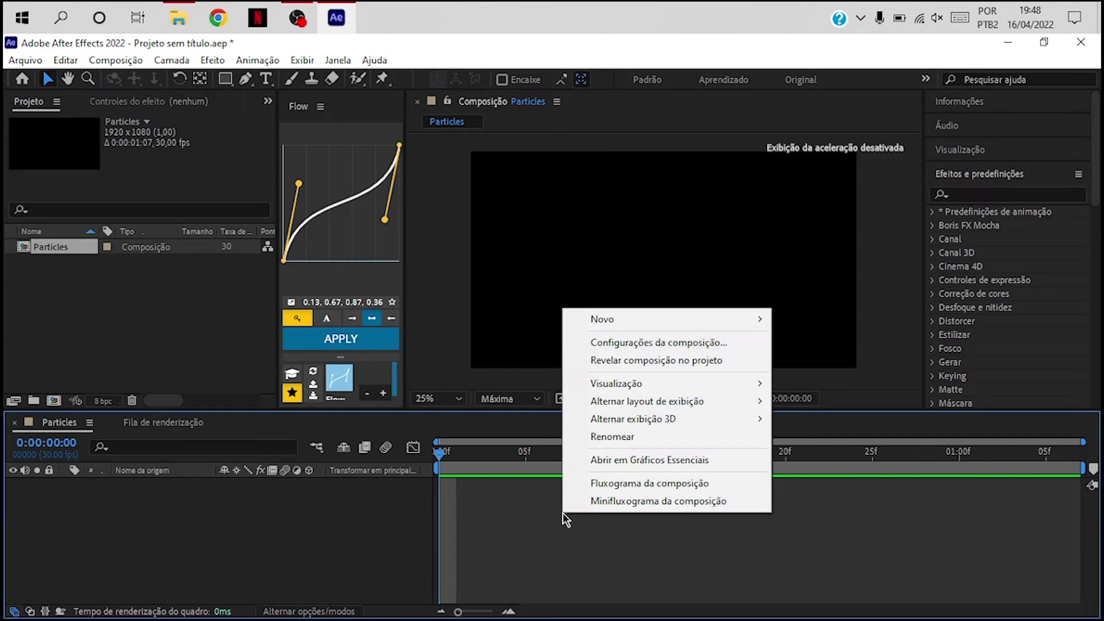
{"action": "mouse_move", "coordinate": [662, 319]}
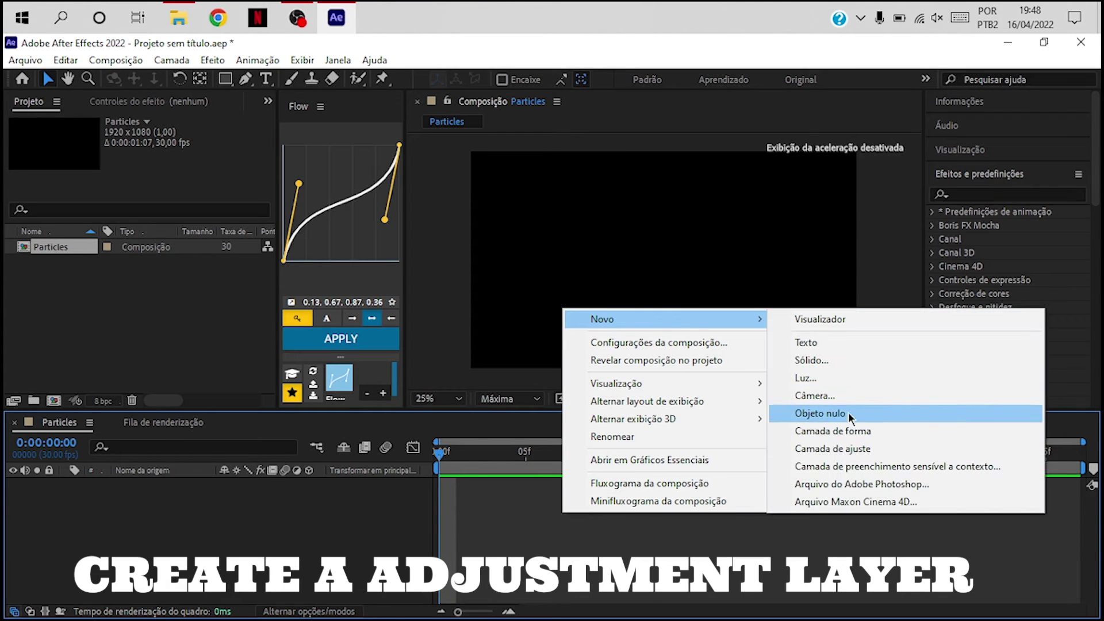
{"action": "left_click", "coordinate": [859, 448]}
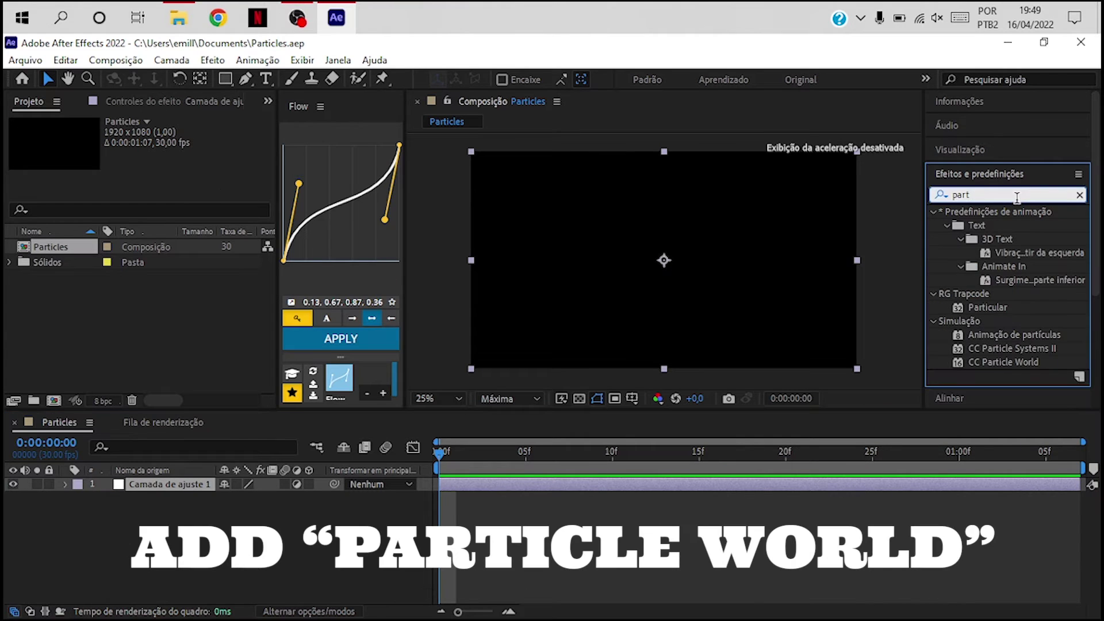
{"action": "type", "text": "cl"}
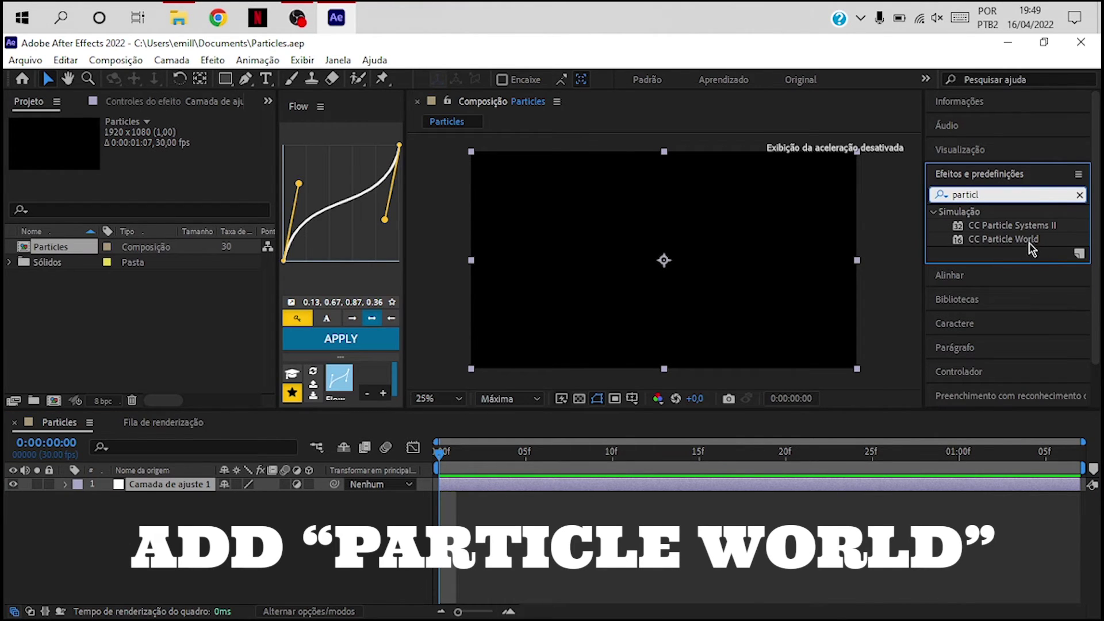
Apply CC Particle World to the adjustment layer and set its Birth Rate to 3
{"action": "left_click_drag", "start_coordinate": [1030, 247], "coordinate": [633, 492]}
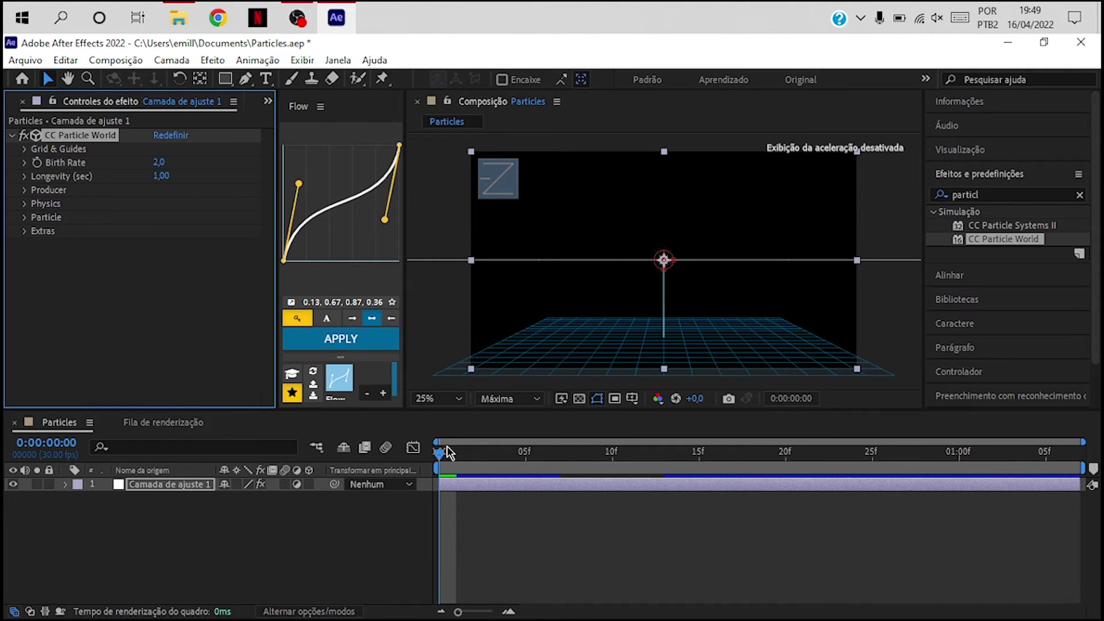
{"action": "left_click_drag", "start_coordinate": [450, 460], "coordinate": [630, 461]}
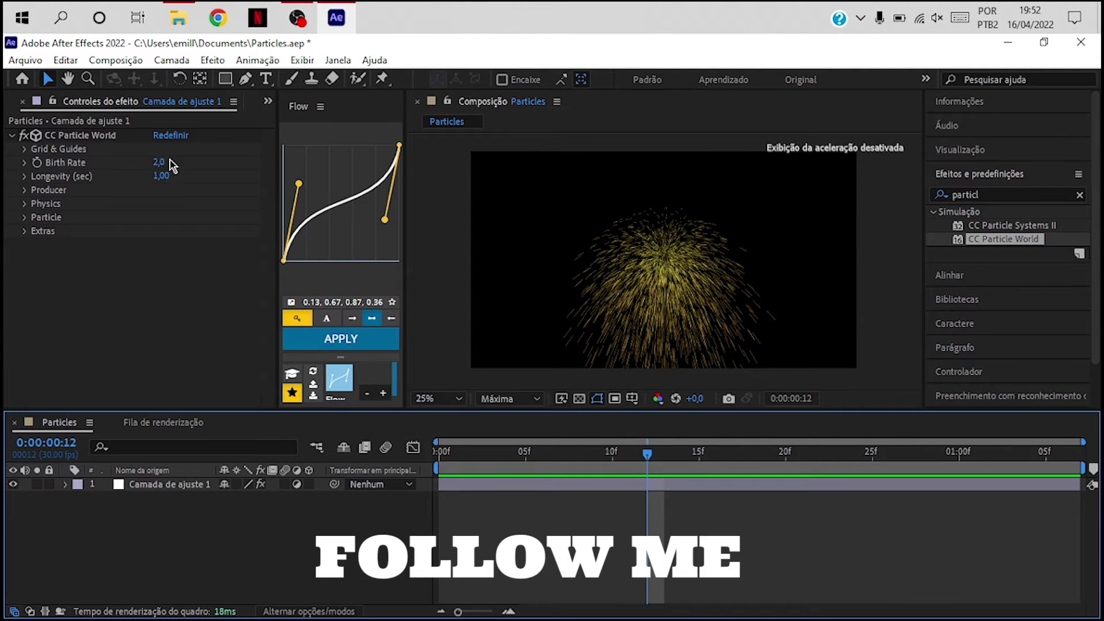
{"action": "left_click", "coordinate": [159, 162]}
{"action": "type", "text": "3"}
{"action": "key", "text": "Return"}
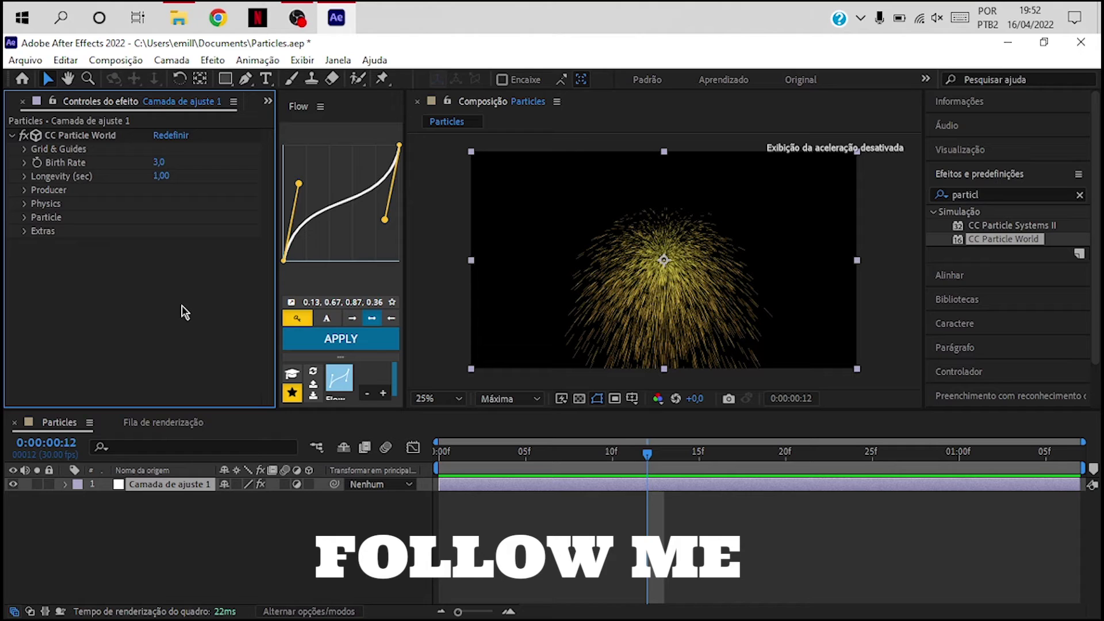
Turn off the floor grid, horizon line and axis box in Grid & Guides
{"action": "left_click", "coordinate": [24, 149]}
{"action": "left_click", "coordinate": [157, 164]}
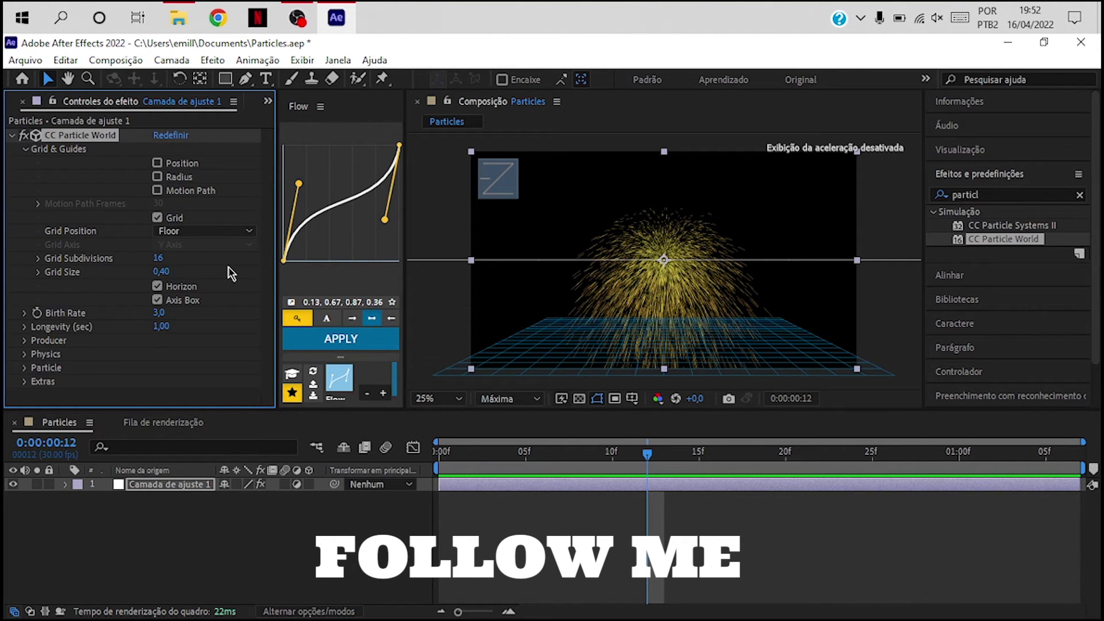
{"action": "left_click", "coordinate": [157, 217]}
{"action": "left_click", "coordinate": [157, 286]}
{"action": "left_click", "coordinate": [157, 300]}
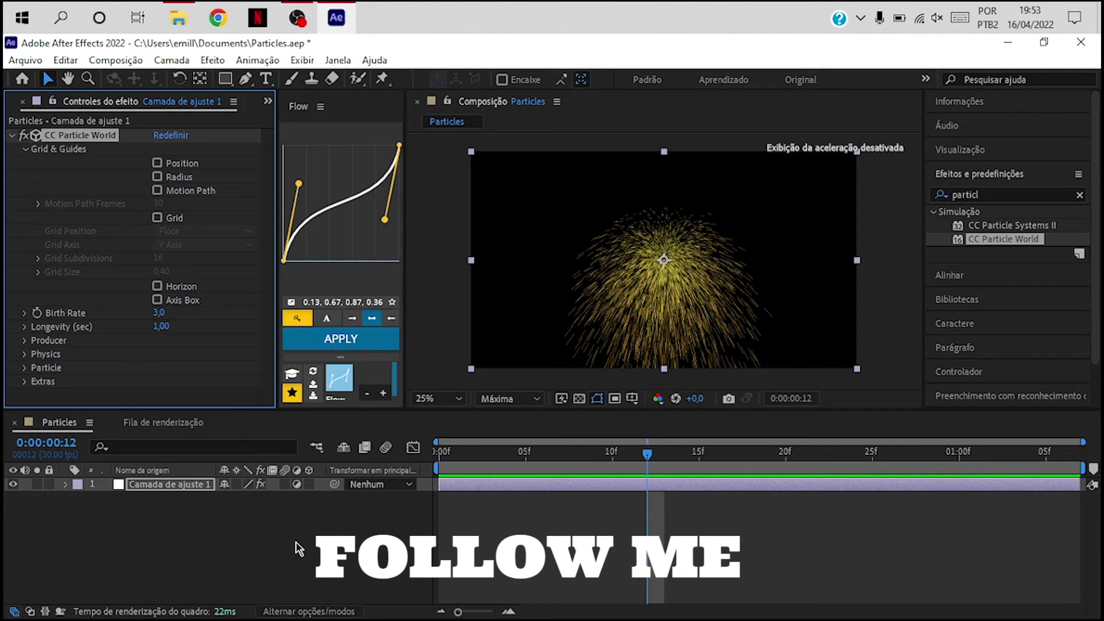
{"action": "left_click", "coordinate": [24, 149]}
Widen the Producer radius to 0.600, 0.450 and 0.145 so particles fill the frame
{"action": "left_click", "coordinate": [24, 190]}
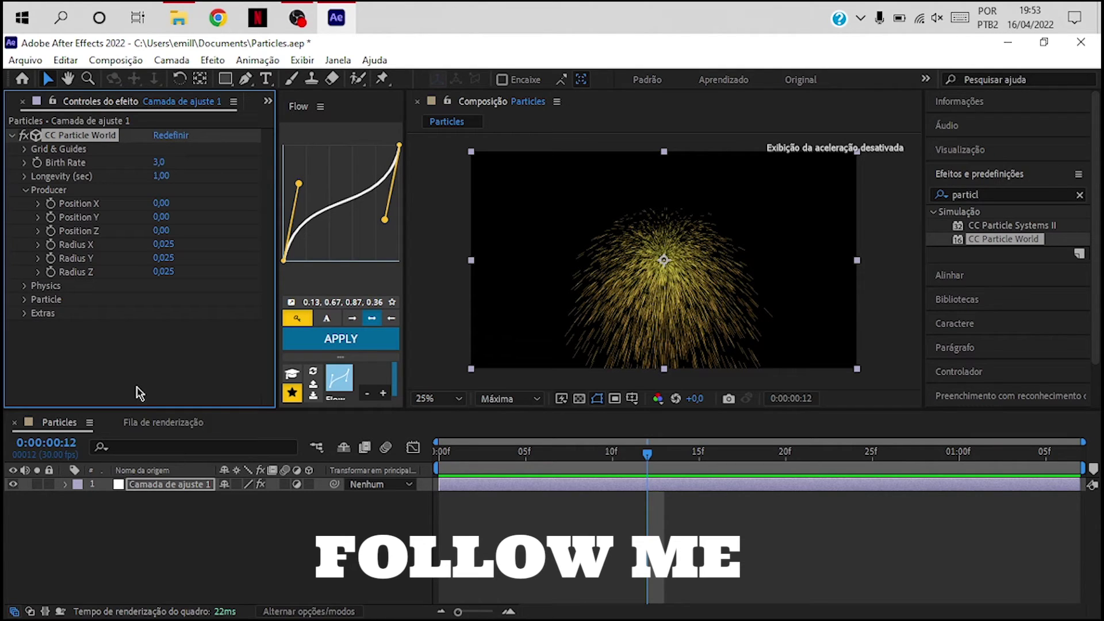
{"action": "mouse_move", "coordinate": [163, 244]}
{"action": "left_mouse_down"}
{"action": "mouse_move", "coordinate": [218, 247]}
{"action": "mouse_move", "coordinate": [204, 257]}
{"action": "mouse_move", "coordinate": [224, 259]}
{"action": "mouse_move", "coordinate": [190, 266]}
{"action": "mouse_move", "coordinate": [183, 248]}
{"action": "mouse_move", "coordinate": [226, 274]}
{"action": "mouse_move", "coordinate": [199, 259]}
{"action": "mouse_move", "coordinate": [196, 272]}
{"action": "mouse_move", "coordinate": [153, 270]}
{"action": "mouse_move", "coordinate": [127, 257]}
{"action": "mouse_move", "coordinate": [164, 252]}
{"action": "left_mouse_up"}
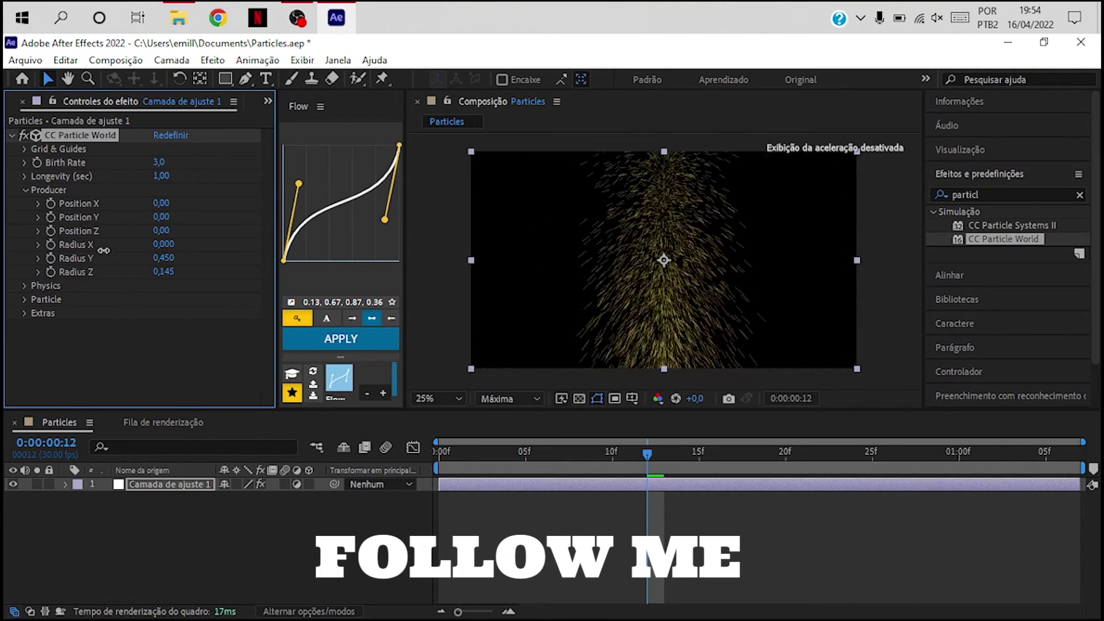
{"action": "left_click", "coordinate": [646, 457]}
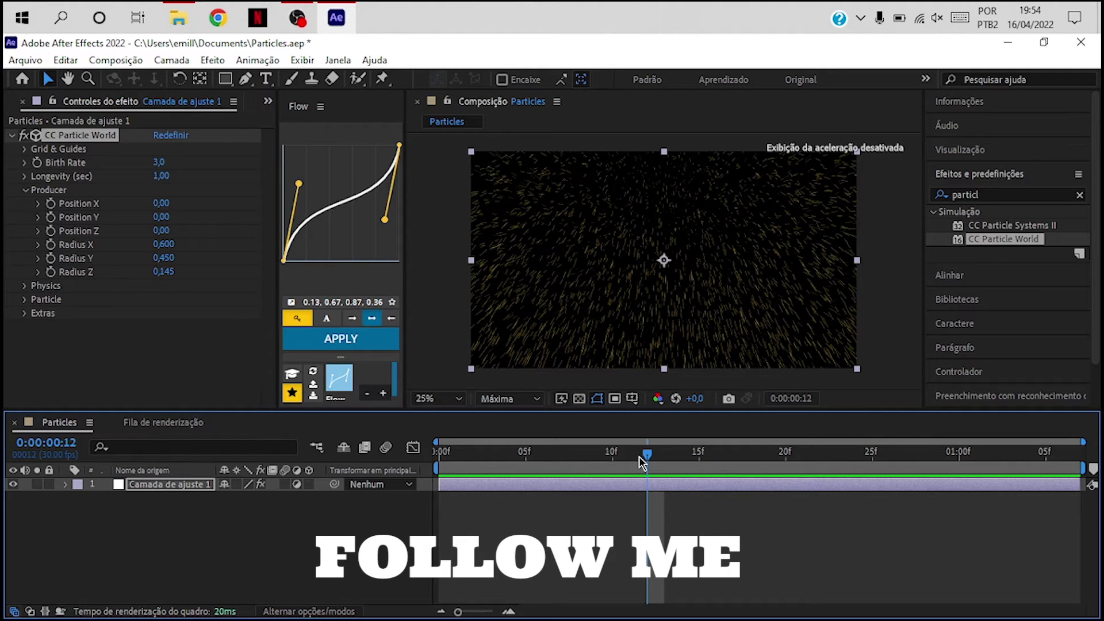
Set the particles' Physics Velocity and Gravity both to 0
{"action": "left_click", "coordinate": [25, 190]}
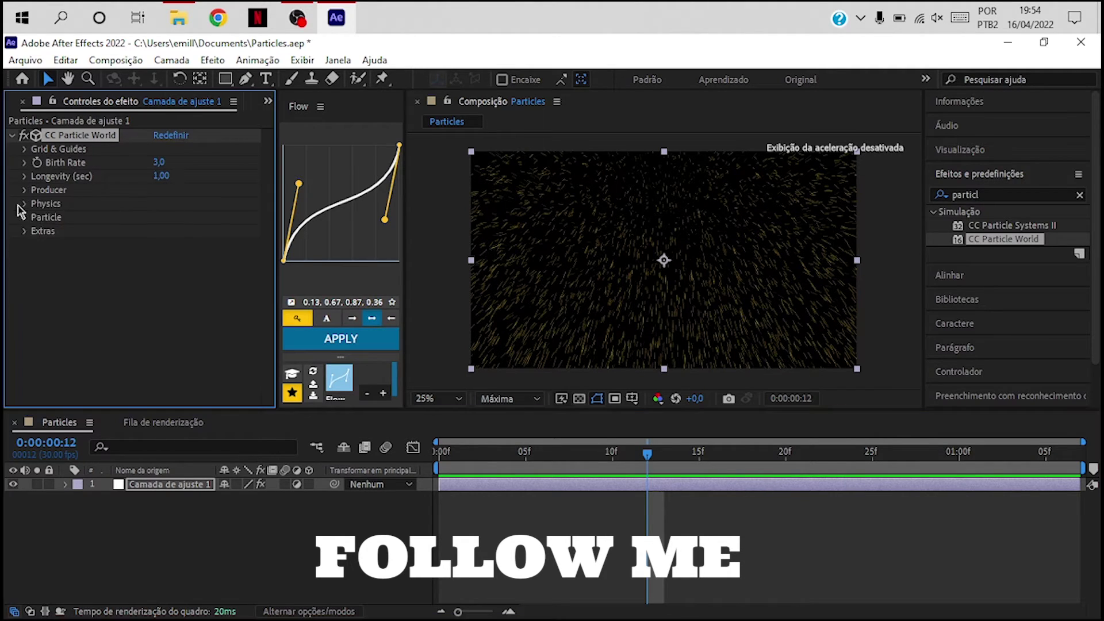
{"action": "left_click", "coordinate": [25, 204]}
{"action": "left_click", "coordinate": [159, 231]}
{"action": "type", "text": "0"}
{"action": "key", "text": "Return"}
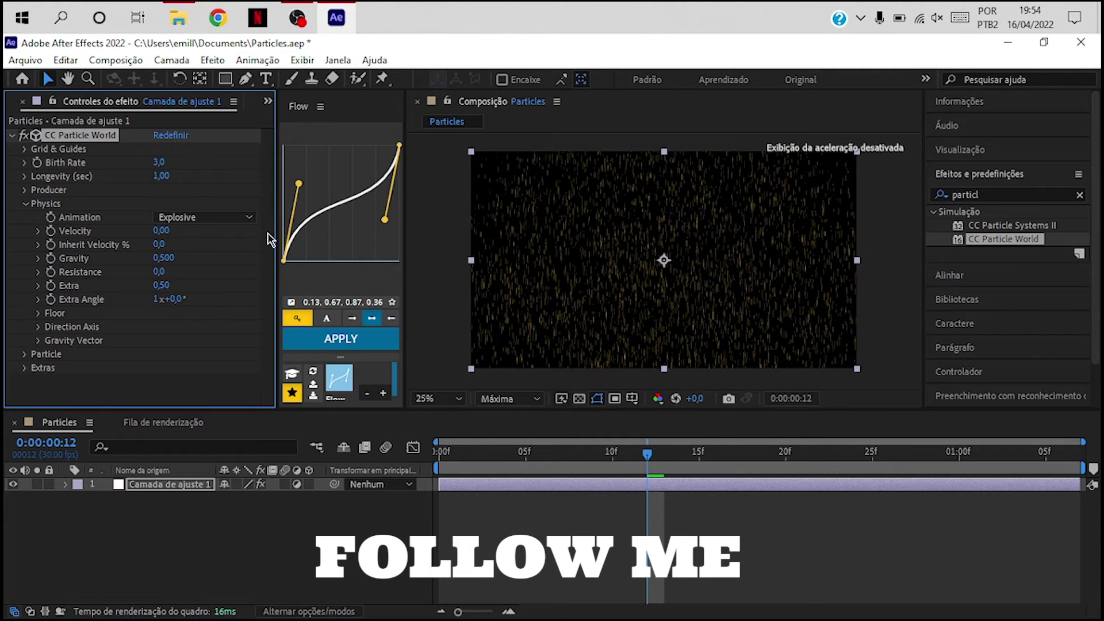
{"action": "left_click", "coordinate": [164, 258]}
{"action": "type", "text": "0"}
{"action": "key", "text": "Return"}
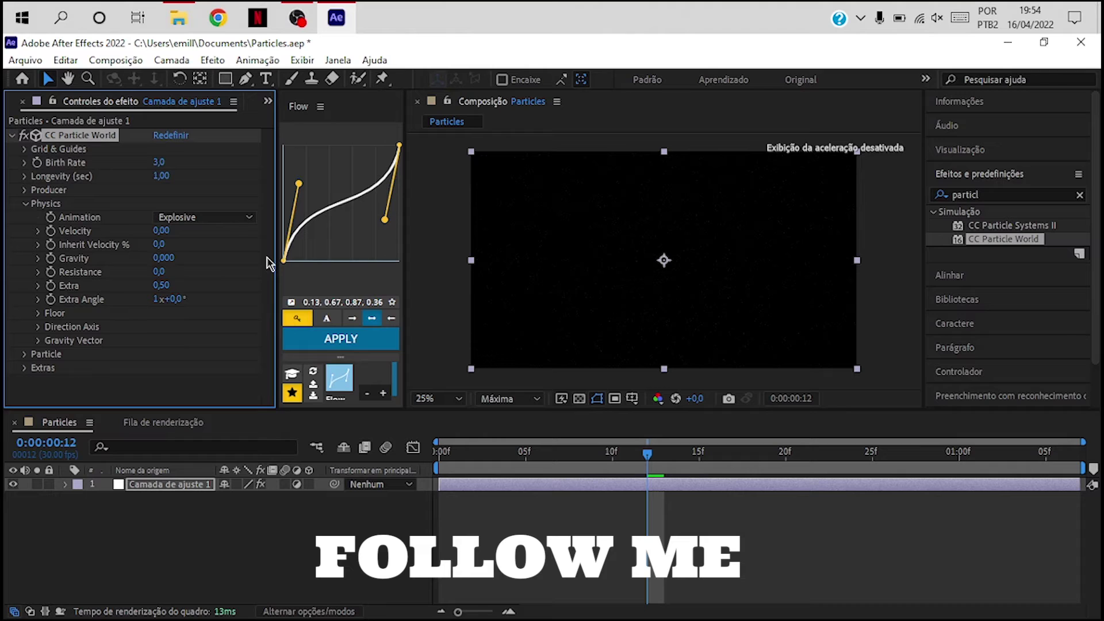
{"action": "left_click", "coordinate": [25, 203]}
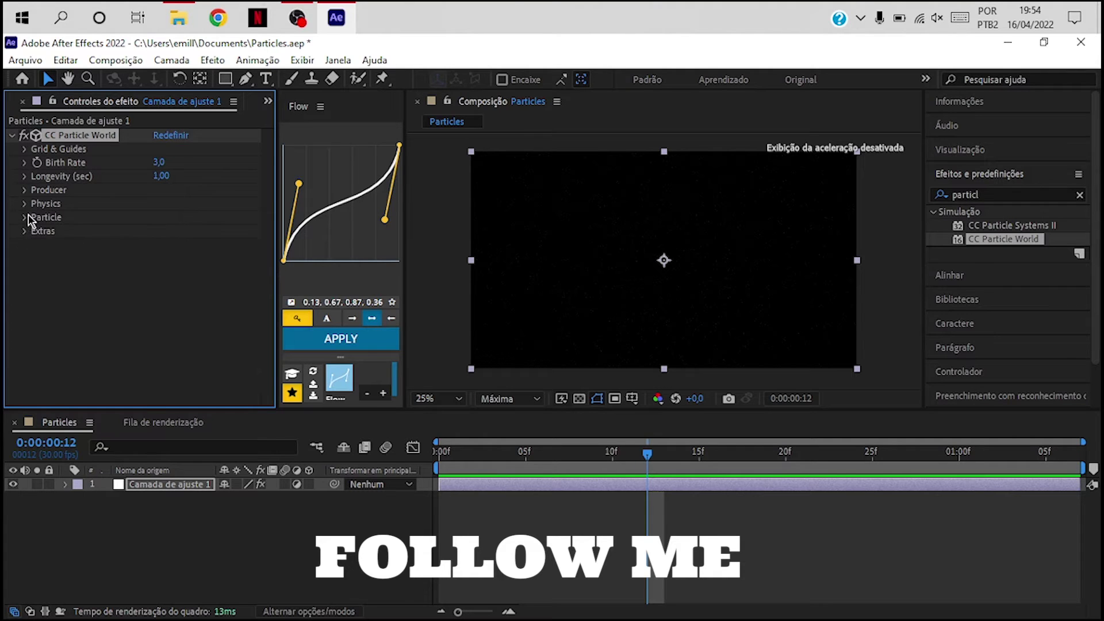
Set both the Birth Color and Death Color of the particles to white, then preview
{"action": "left_click", "coordinate": [26, 217]}
{"action": "scroll", "coordinate": [258, 319], "scroll_direction": "down", "scroll_amount": 3}
{"action": "scroll", "coordinate": [260, 317], "scroll_direction": "down", "scroll_amount": 1}
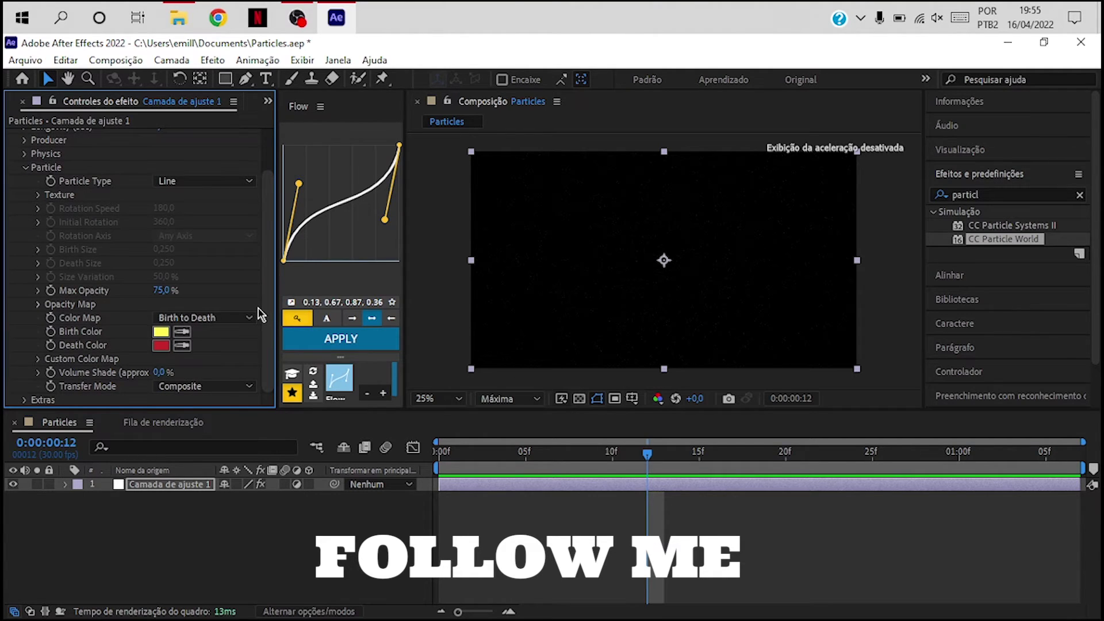
{"action": "left_click", "coordinate": [161, 332]}
{"action": "left_click", "coordinate": [352, 225]}
{"action": "left_click", "coordinate": [723, 237]}
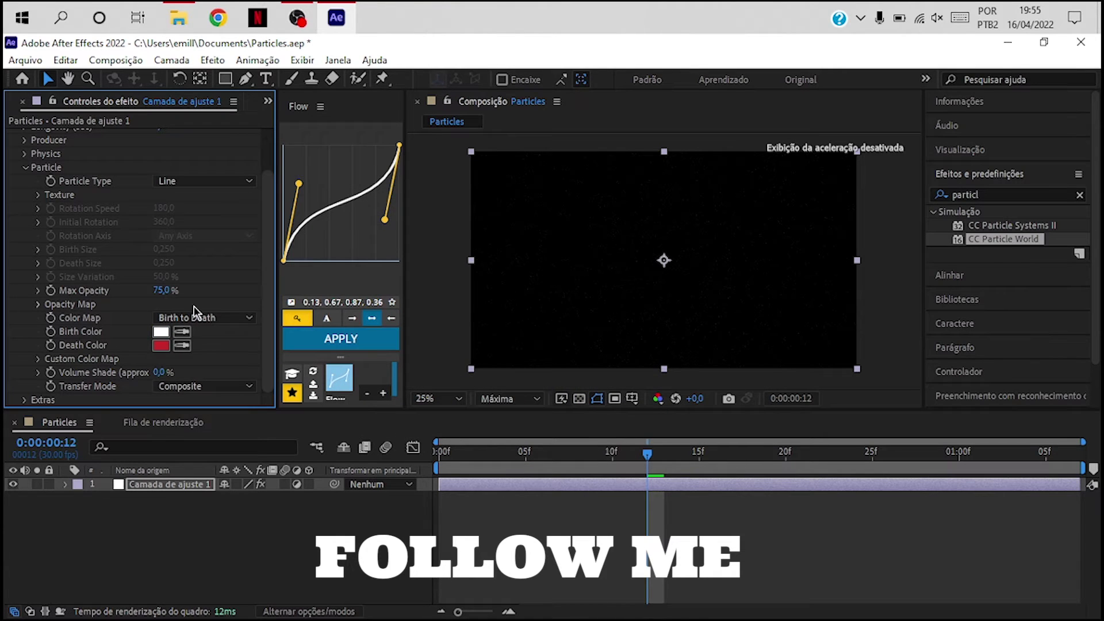
{"action": "left_click", "coordinate": [161, 345]}
{"action": "left_click", "coordinate": [361, 230]}
{"action": "left_click", "coordinate": [719, 236]}
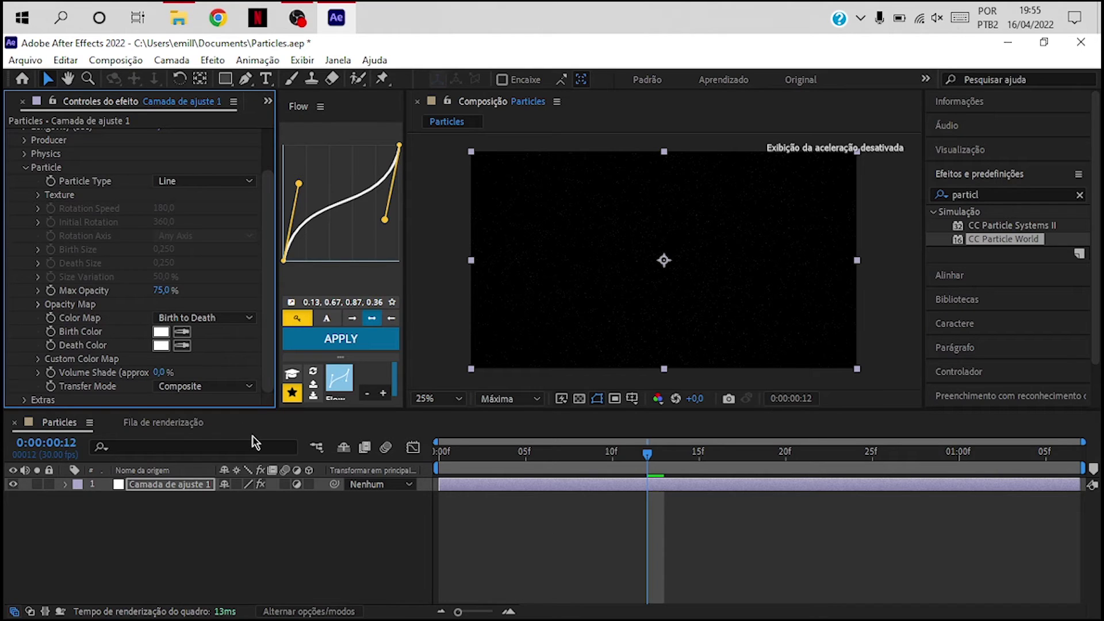
{"action": "left_click", "coordinate": [25, 167]}
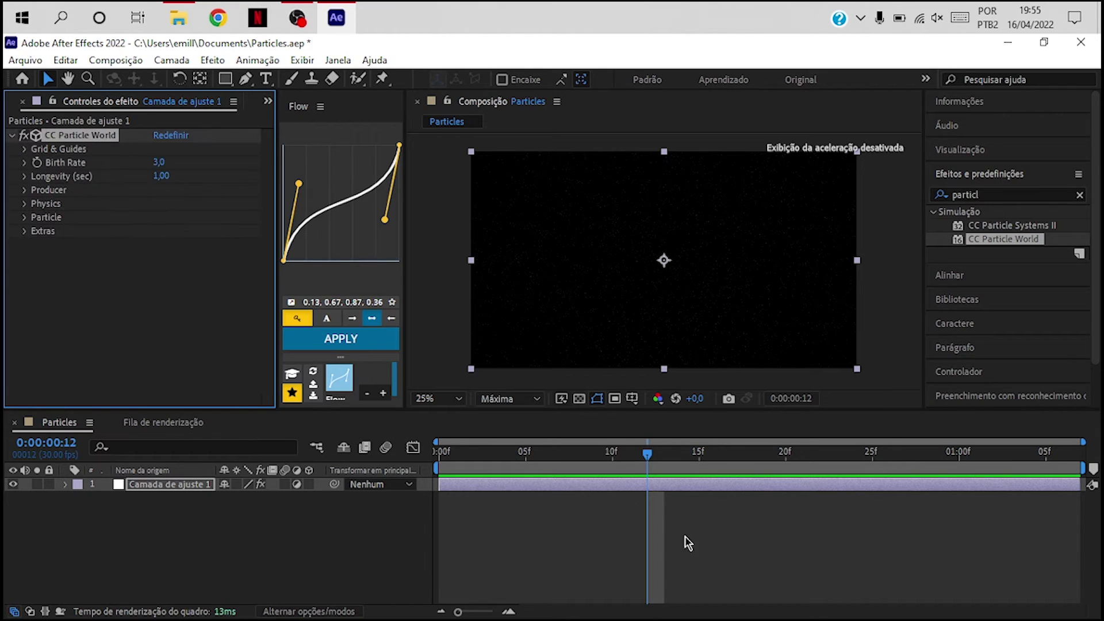
{"action": "left_click_drag", "start_coordinate": [646, 456], "coordinate": [516, 469]}
Apply Optics Compensation to the particle adjustment layer with a Field of View of 13
{"action": "key", "text": "space"}
{"action": "key", "text": "space"}
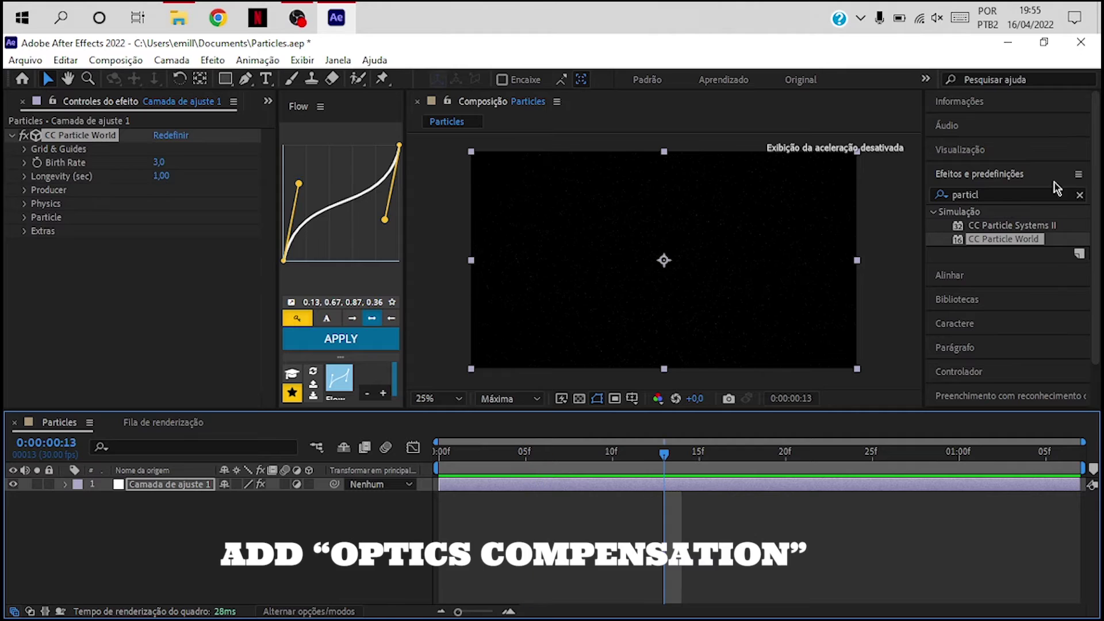
{"action": "left_click", "coordinate": [1079, 195]}
{"action": "left_click", "coordinate": [1025, 196]}
{"action": "type", "text": "co"}
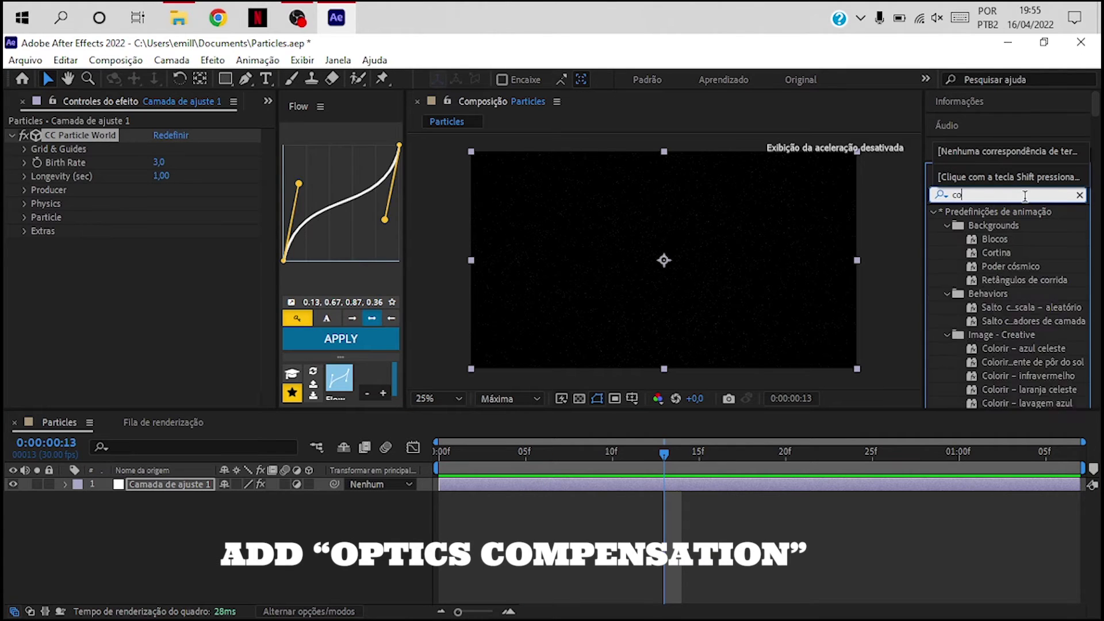
{"action": "type", "text": "mpe"}
{"action": "left_click_drag", "start_coordinate": [1044, 225], "coordinate": [672, 494]}
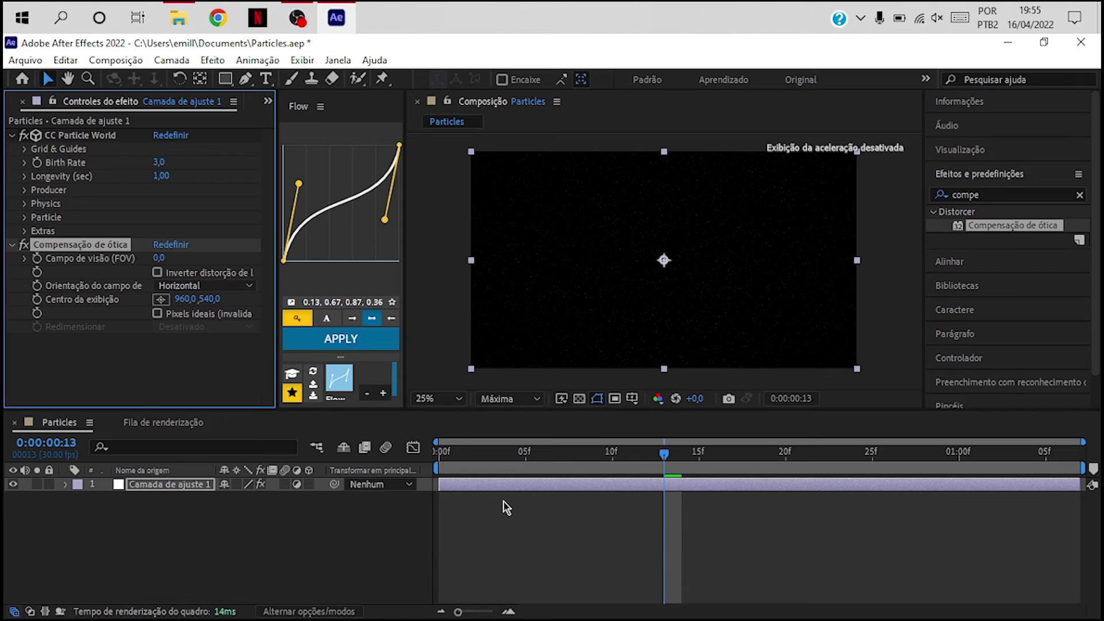
{"action": "left_click", "coordinate": [183, 259]}
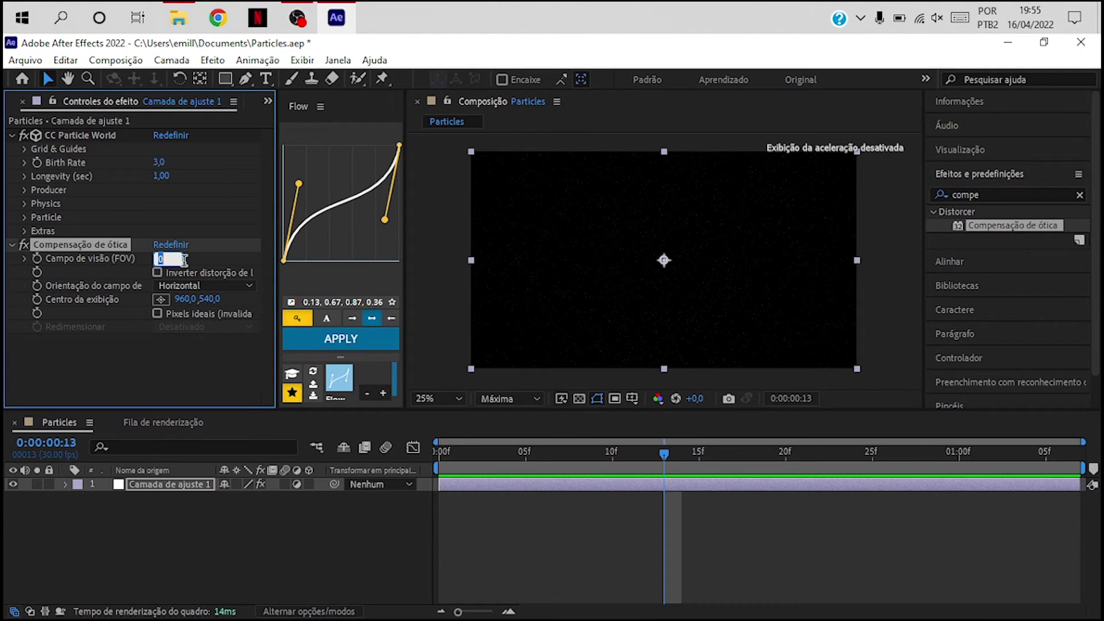
{"action": "type", "text": "13"}
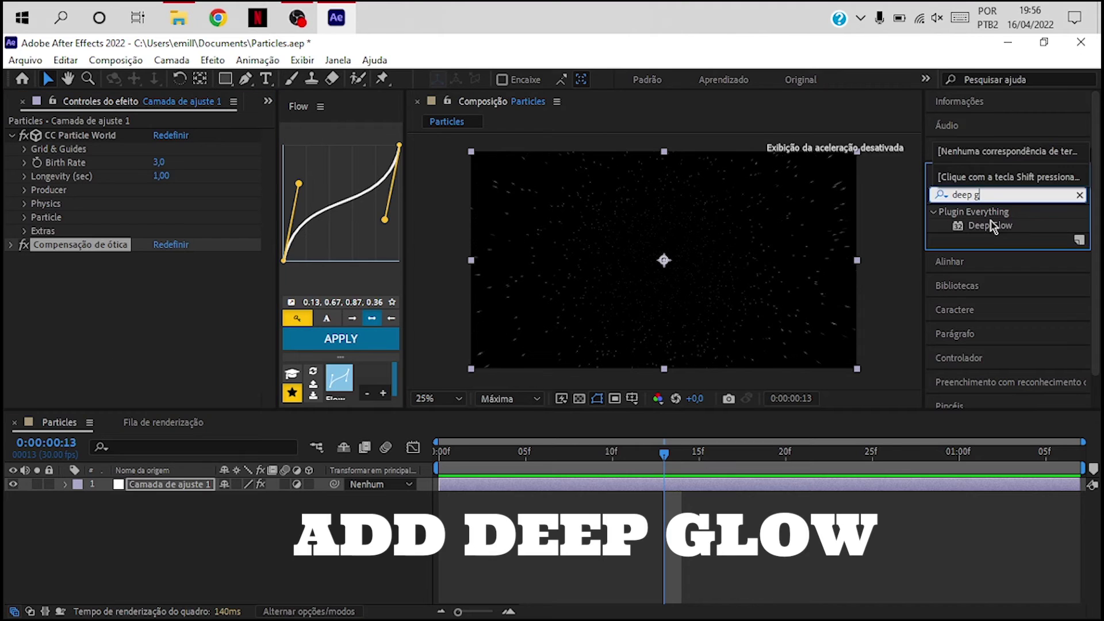
Apply Deep Glow to the adjustment layer and set its Radius to 450
{"action": "mouse_move", "coordinate": [989, 225]}
{"action": "left_mouse_down"}
{"action": "mouse_move", "coordinate": [911, 350]}
{"action": "mouse_move", "coordinate": [637, 486]}
{"action": "left_mouse_up"}
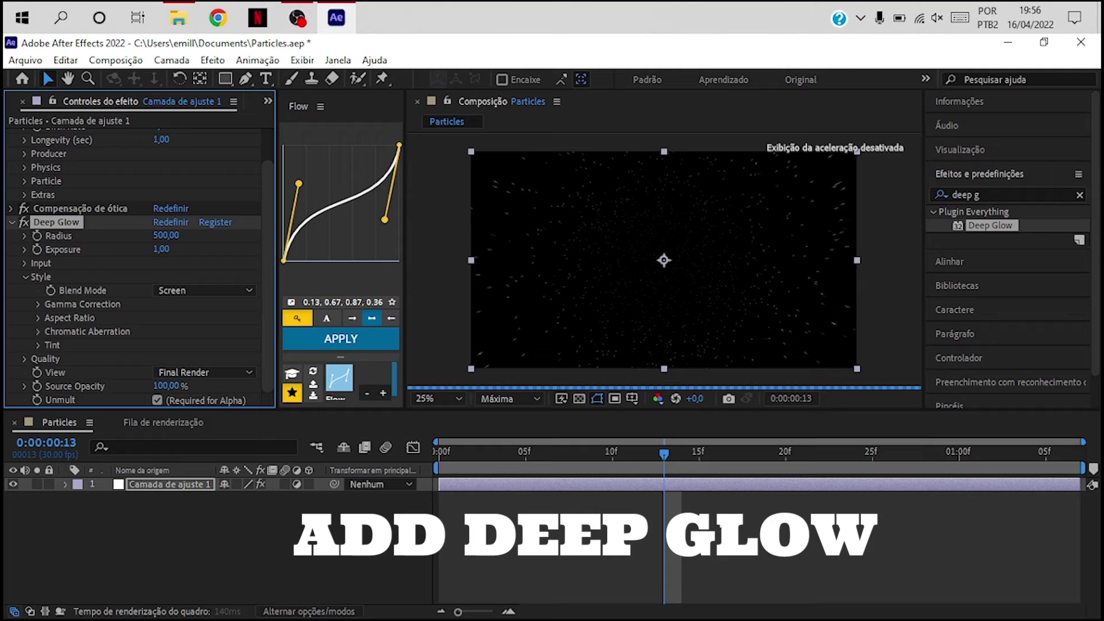
{"action": "left_click_drag", "start_coordinate": [164, 235], "coordinate": [151, 247]}
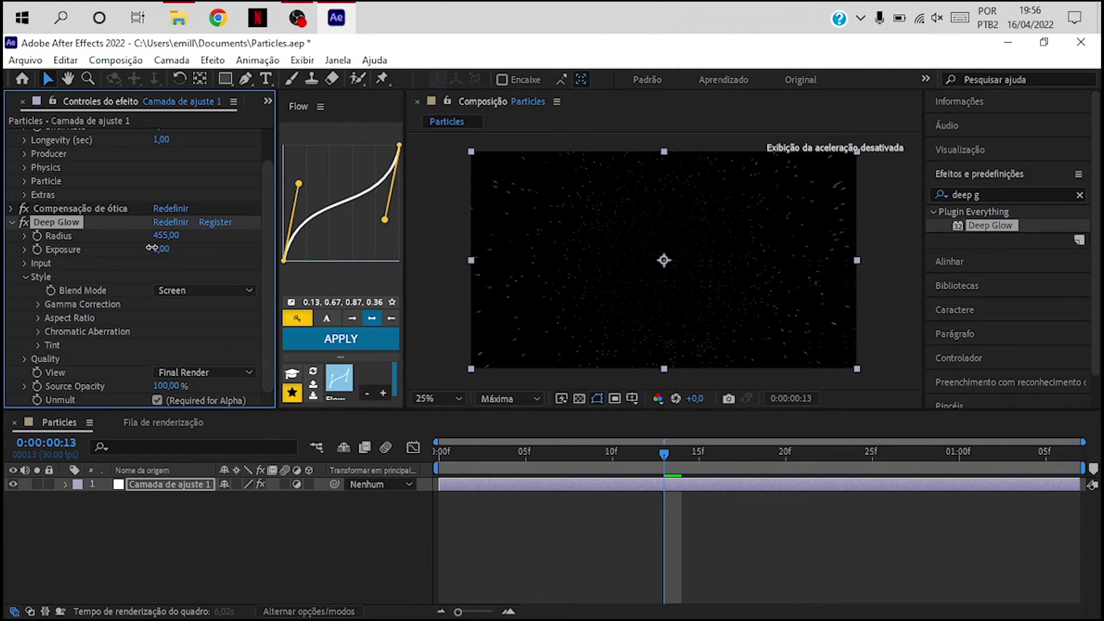
{"action": "left_click_drag", "start_coordinate": [152, 248], "coordinate": [148, 248]}
{"action": "left_click", "coordinate": [166, 236]}
{"action": "left_click", "coordinate": [36, 260]}
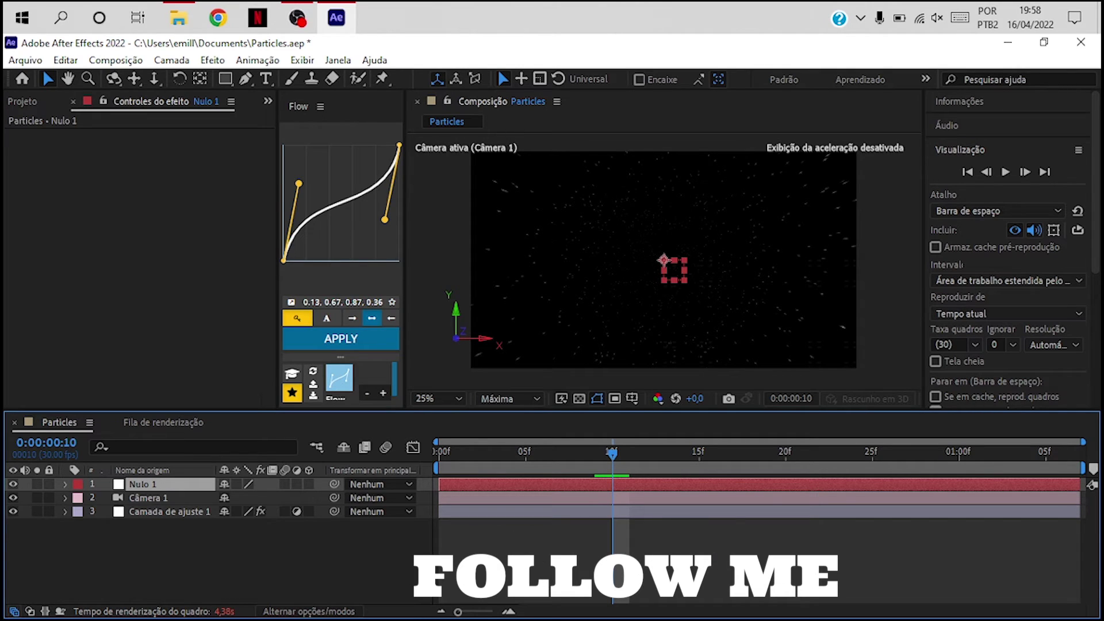
Parent Câmera 1 to Nulo 1 and keyframe the null's Z position from 0 to 1162 at 1:06
{"action": "left_click", "coordinate": [384, 498]}
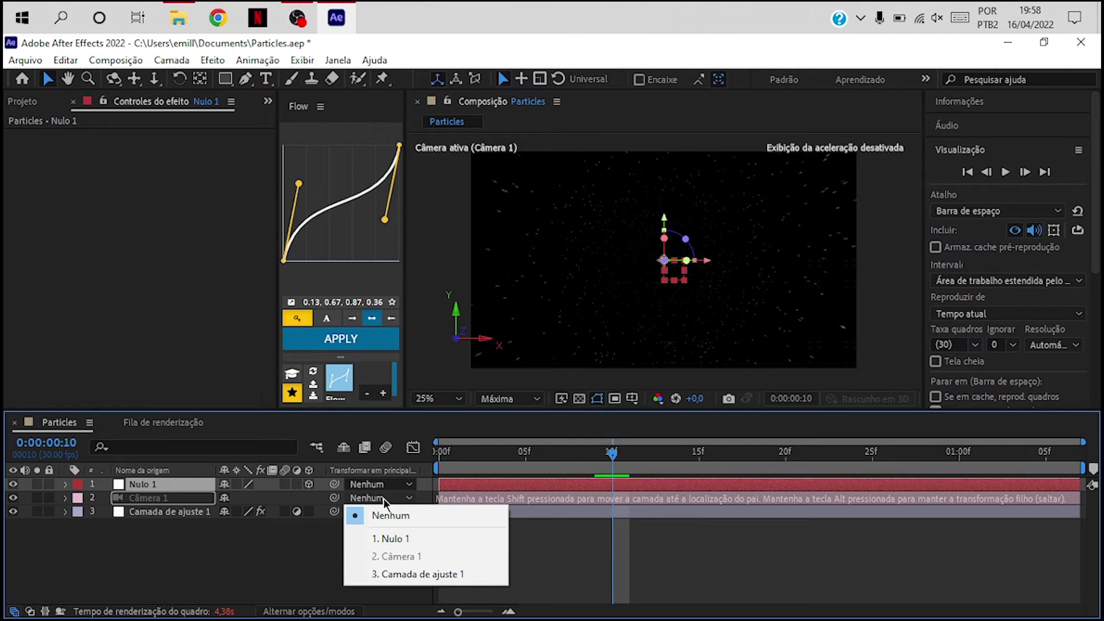
{"action": "left_click", "coordinate": [390, 538]}
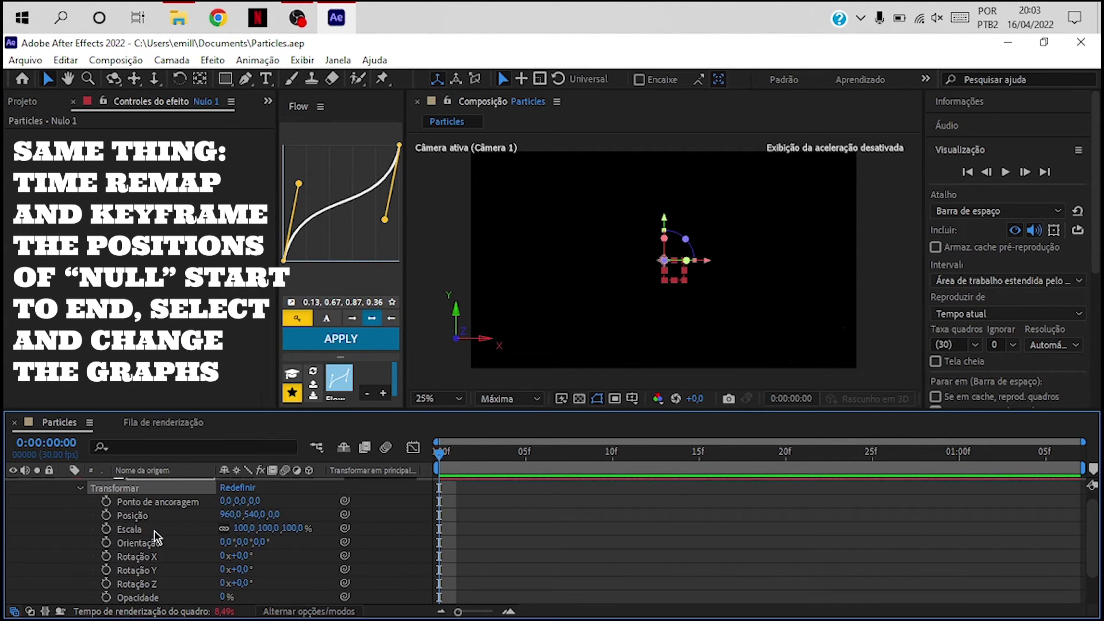
{"action": "scroll", "coordinate": [279, 534], "scroll_direction": "up", "scroll_amount": 1}
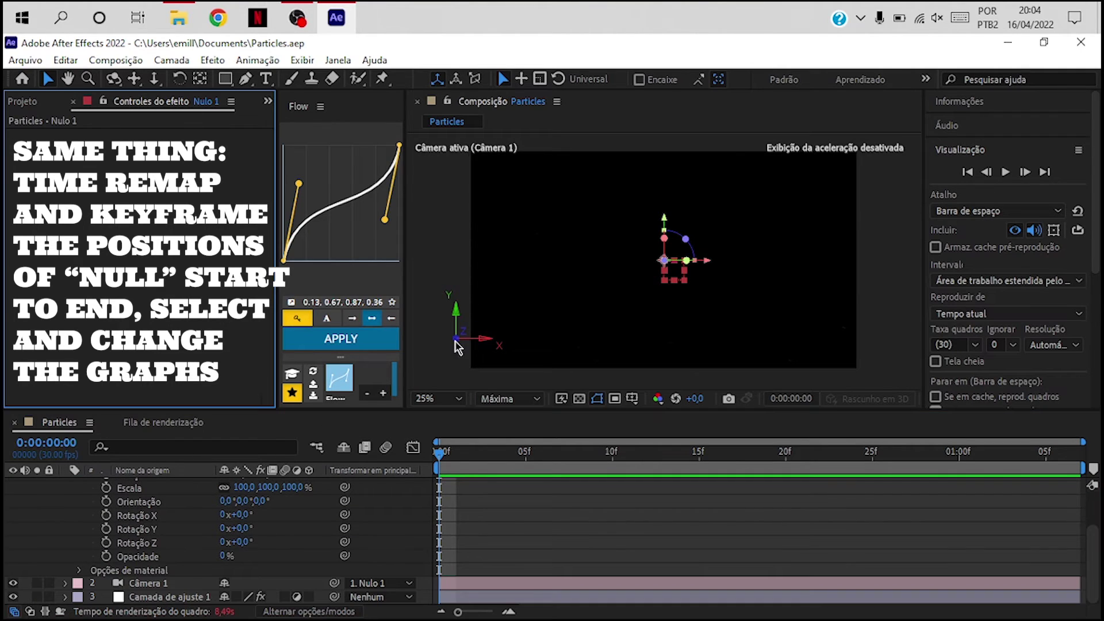
{"action": "left_click", "coordinate": [106, 525]}
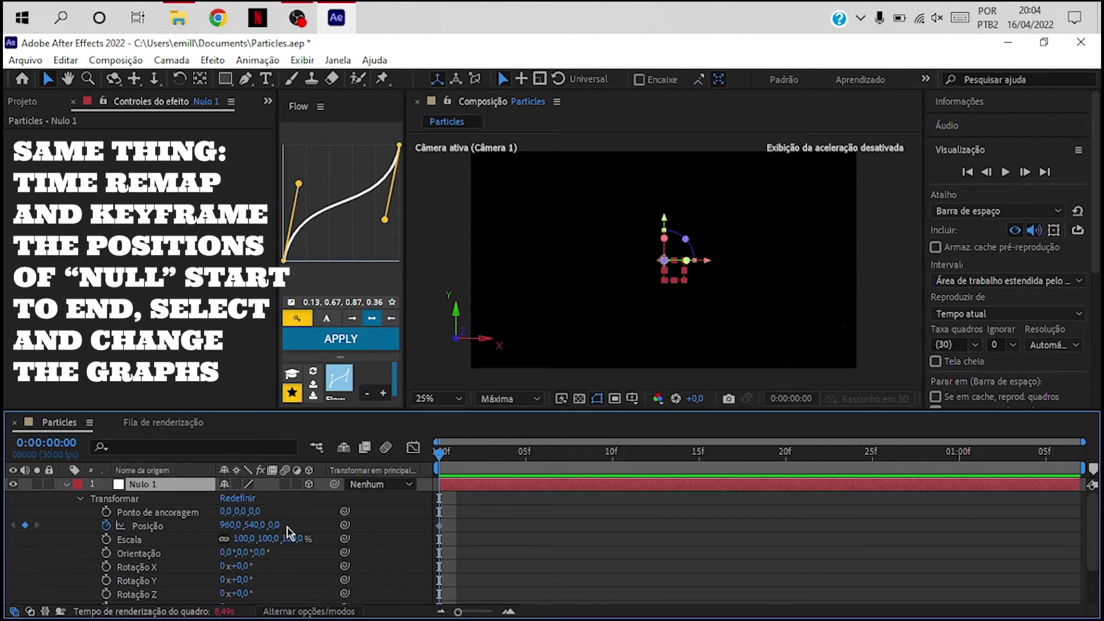
{"action": "left_click_drag", "start_coordinate": [438, 453], "coordinate": [1063, 454]}
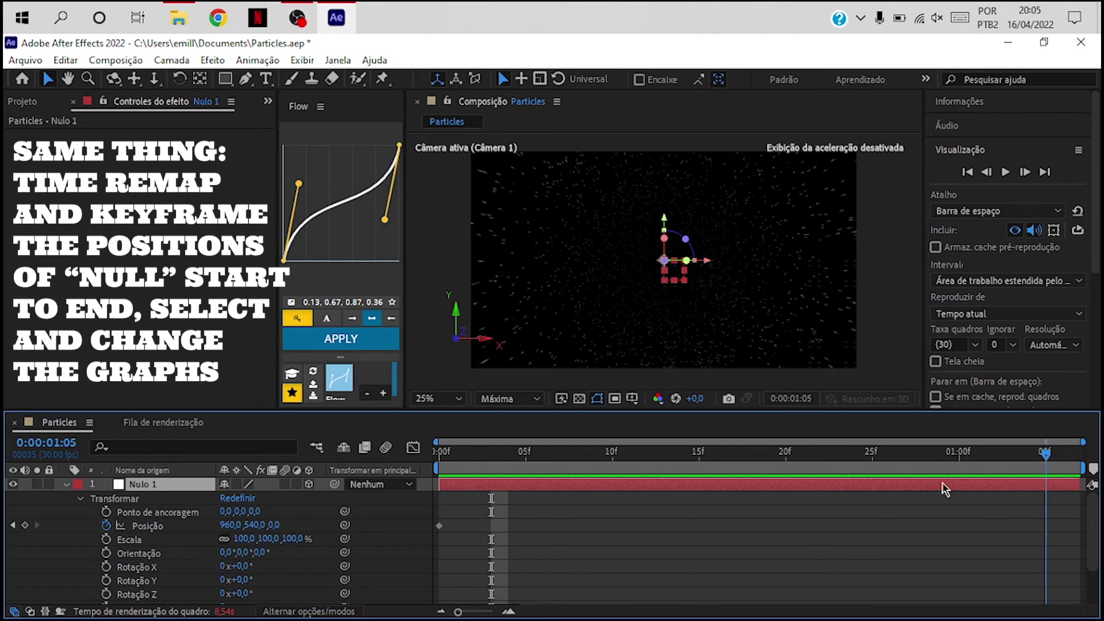
{"action": "mouse_move", "coordinate": [271, 525]}
{"action": "left_mouse_down"}
{"action": "mouse_move", "coordinate": [798, 524]}
{"action": "mouse_move", "coordinate": [285, 532]}
{"action": "left_mouse_up"}
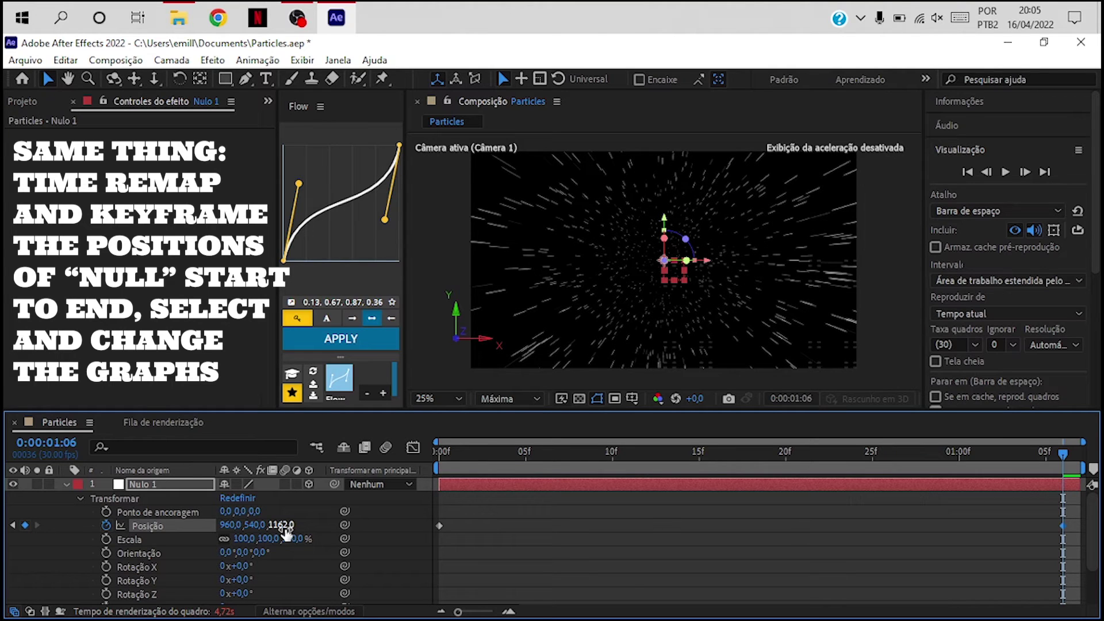
{"action": "key", "text": "shift+F3"}
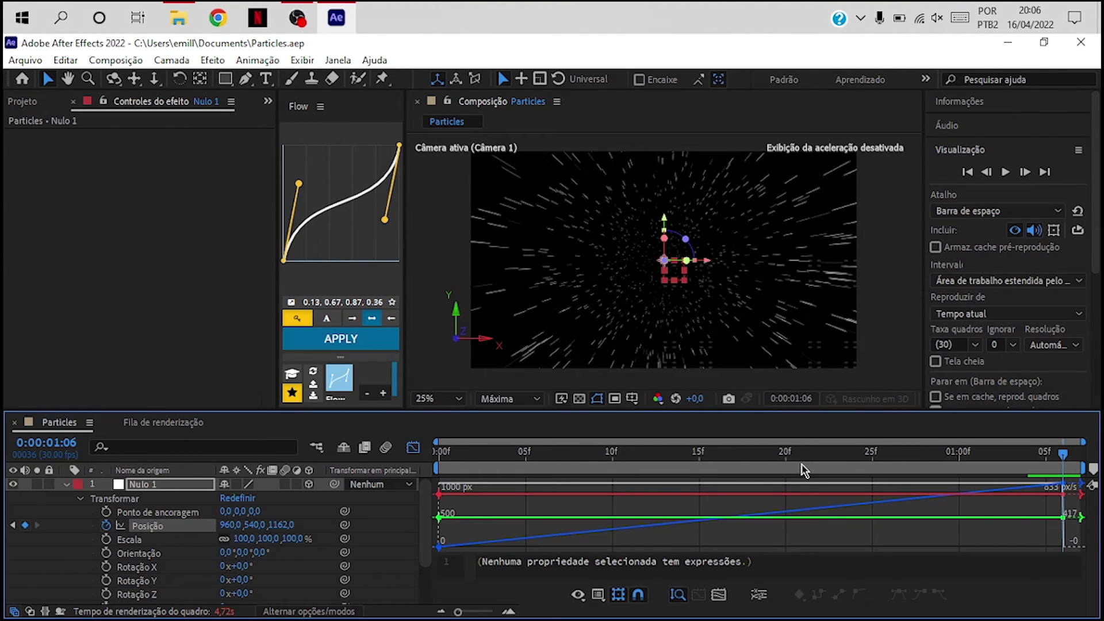
Apply an ease-out Flow curve to the null's position keyframes so the push settles at the end
{"action": "left_click", "coordinate": [342, 338]}
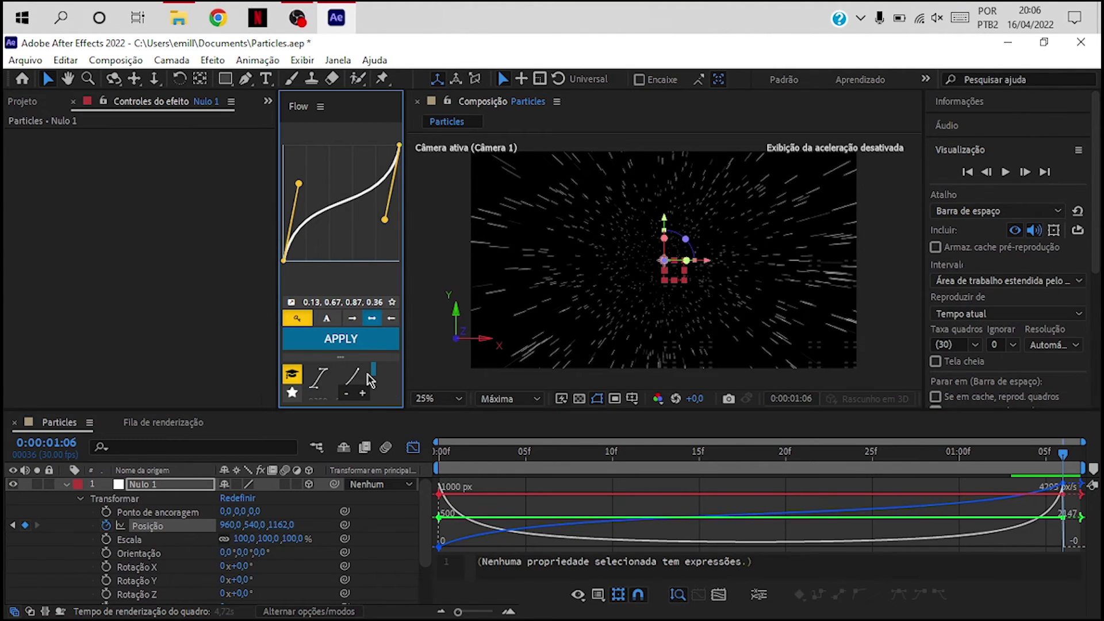
{"action": "left_click", "coordinate": [369, 381]}
{"action": "left_click", "coordinate": [357, 338]}
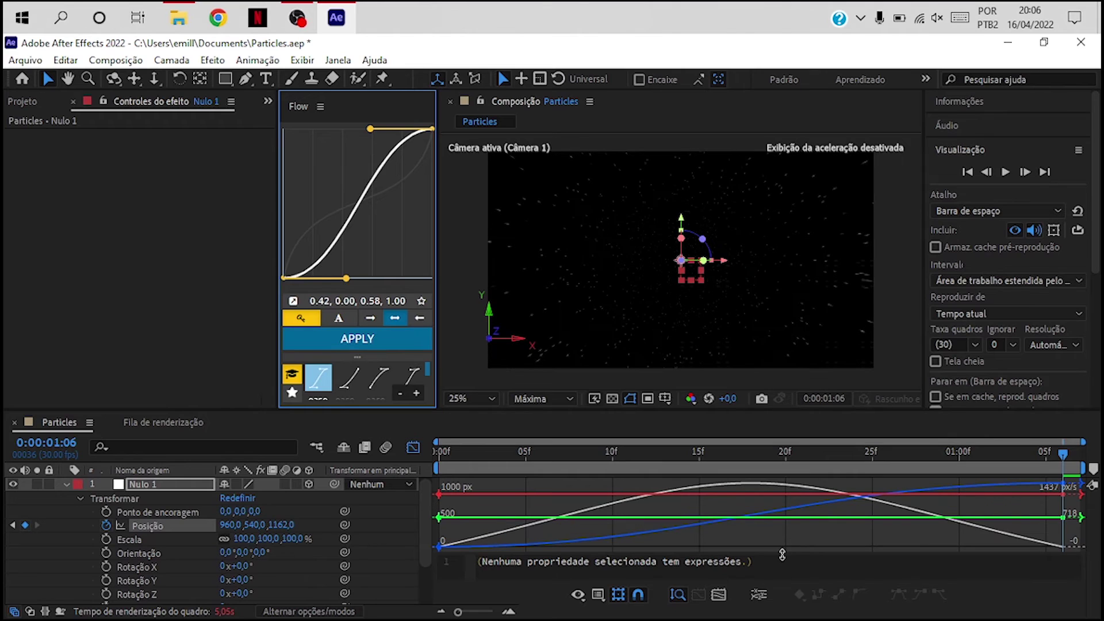
{"action": "scroll", "coordinate": [382, 383], "scroll_direction": "down", "scroll_amount": 2}
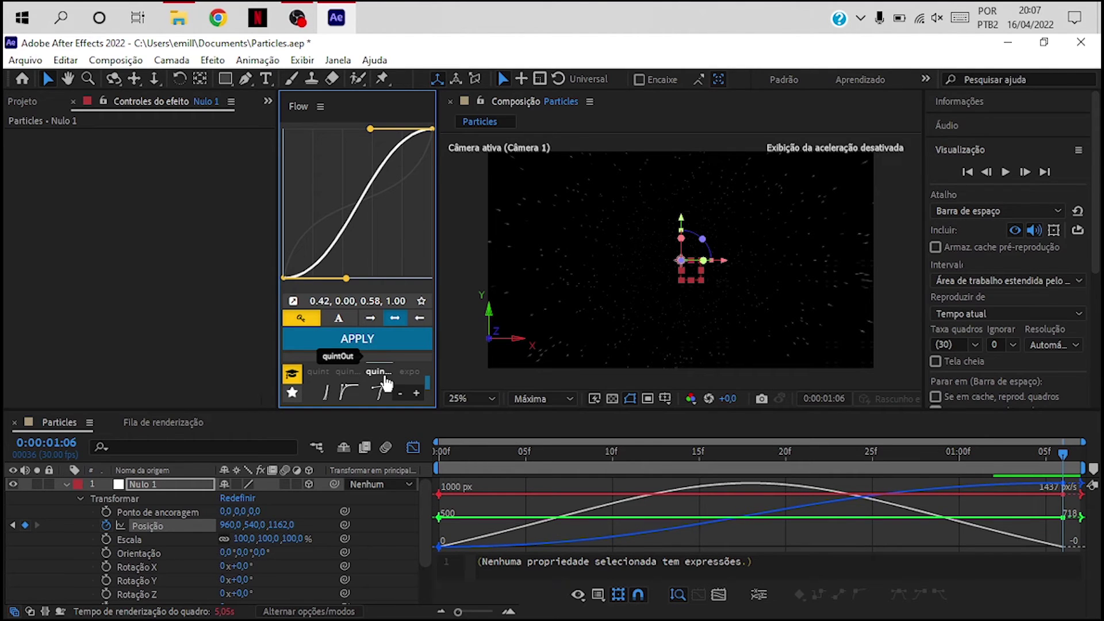
{"action": "left_click", "coordinate": [292, 413]}
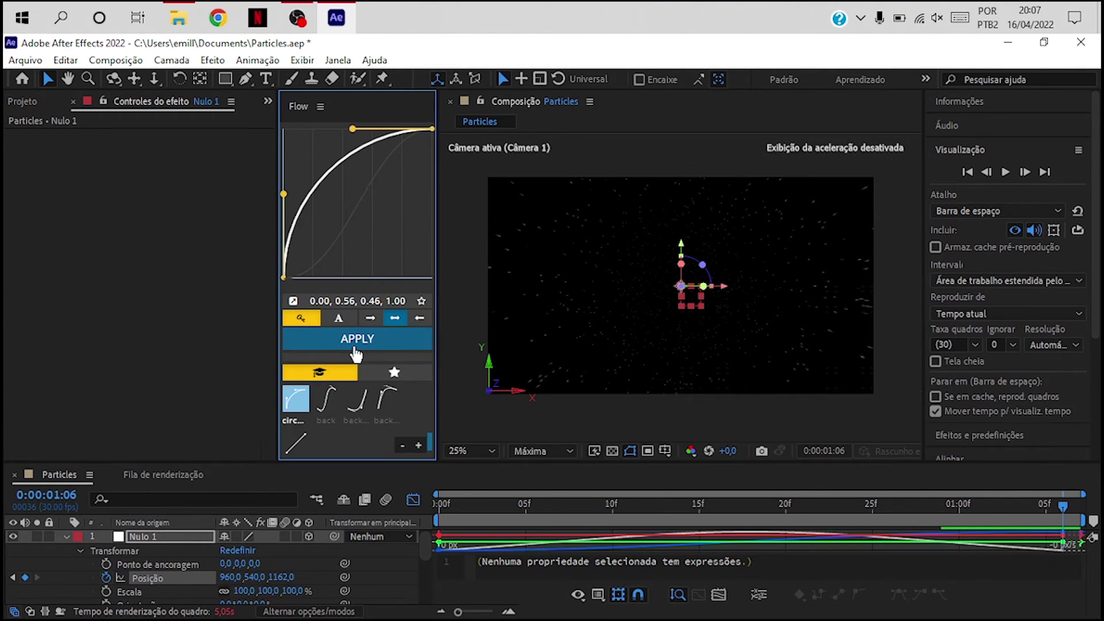
{"action": "left_click", "coordinate": [357, 339]}
{"action": "left_click", "coordinate": [413, 409]}
Save the project and preview the camera push through the particles
{"action": "left_click", "coordinate": [25, 59]}
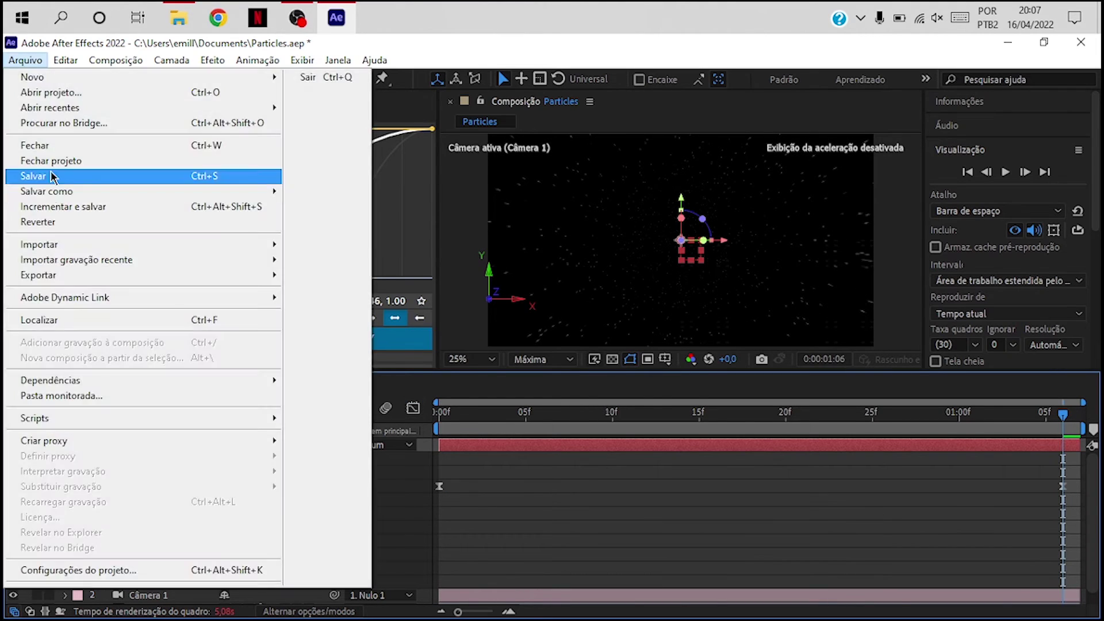
{"action": "left_click", "coordinate": [54, 175]}
{"action": "left_click", "coordinate": [453, 416]}
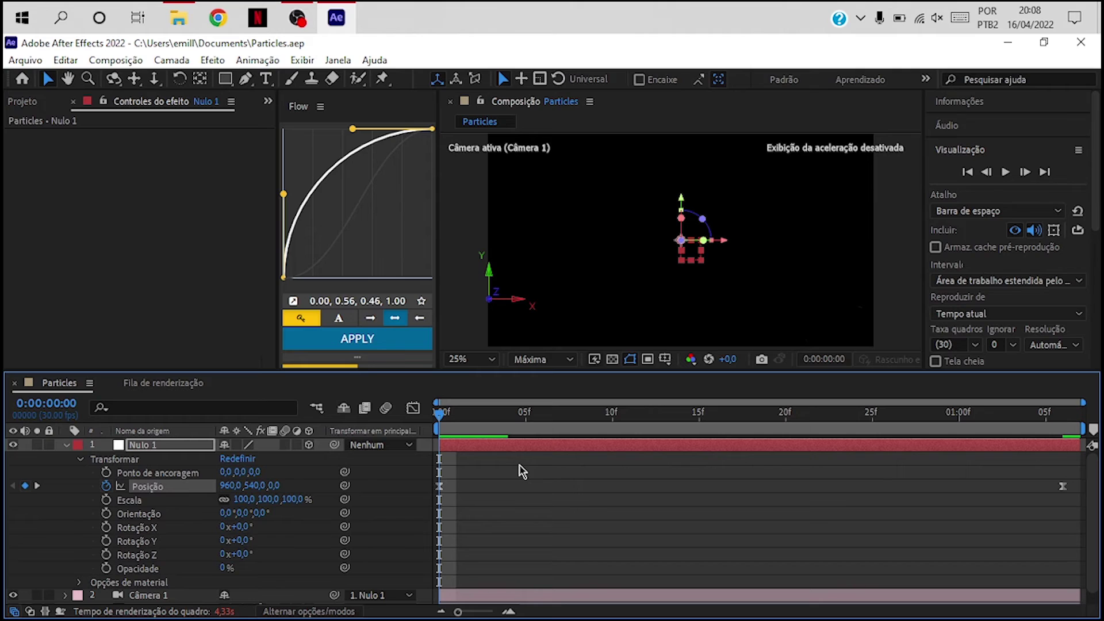
{"action": "key", "text": "space"}
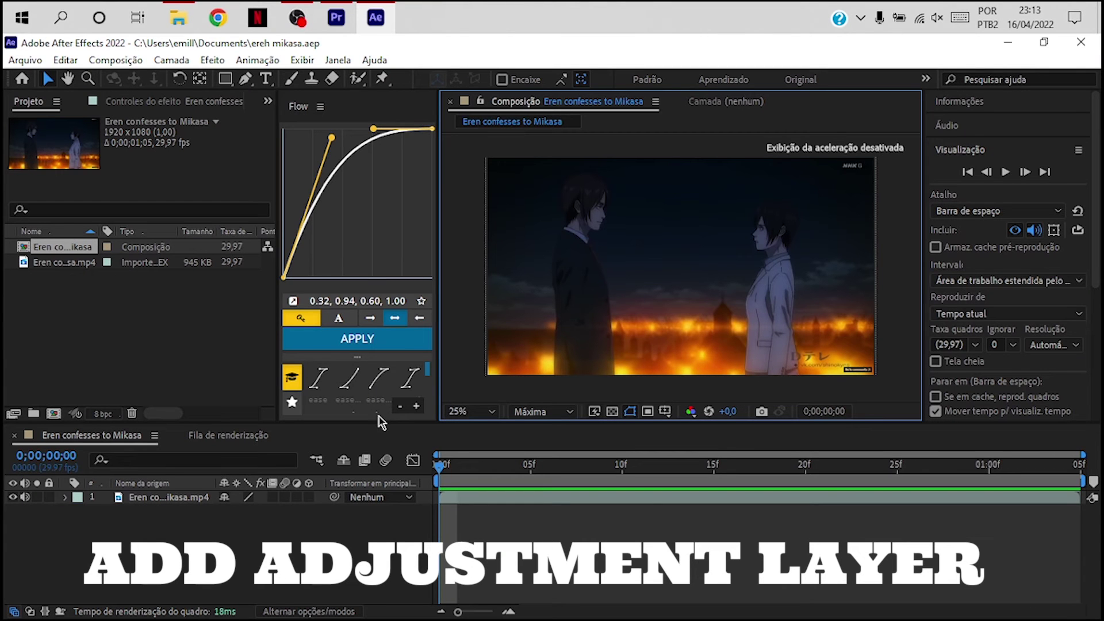
Add a new adjustment layer above the Eren confesses to Mikasa clip
{"action": "left_click", "coordinate": [678, 496]}
{"action": "right_click", "coordinate": [642, 536]}
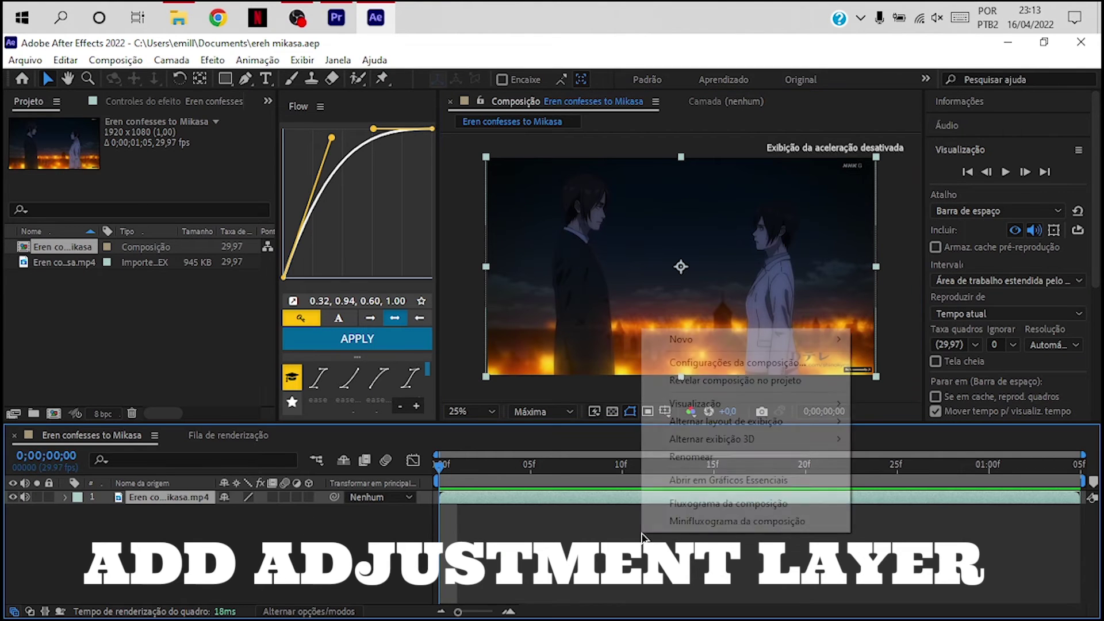
{"action": "mouse_move", "coordinate": [742, 405]}
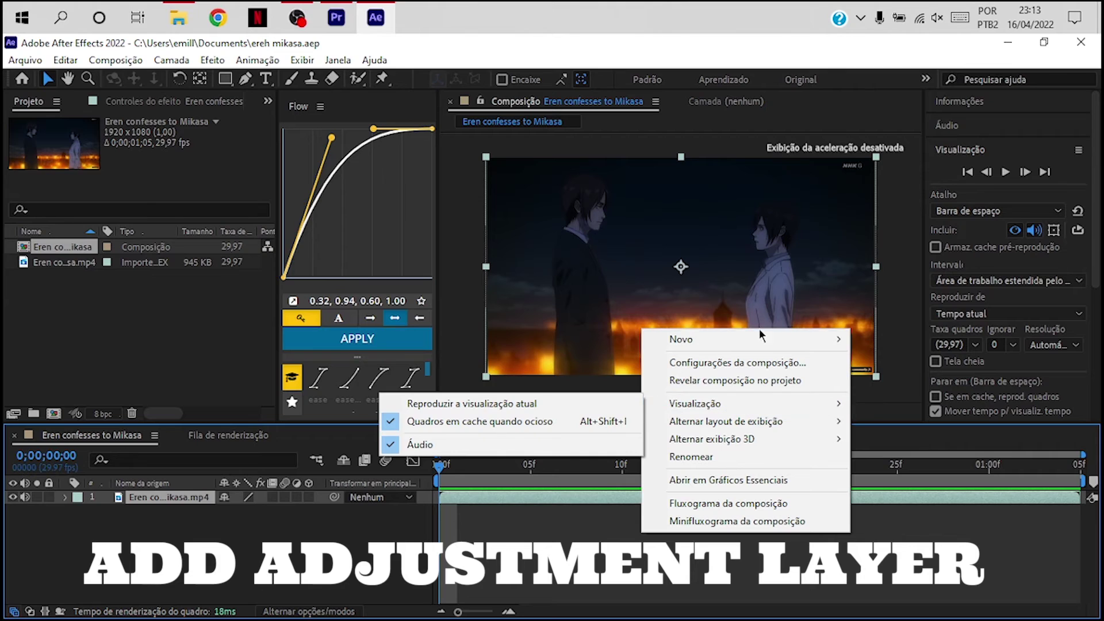
{"action": "mouse_move", "coordinate": [766, 340]}
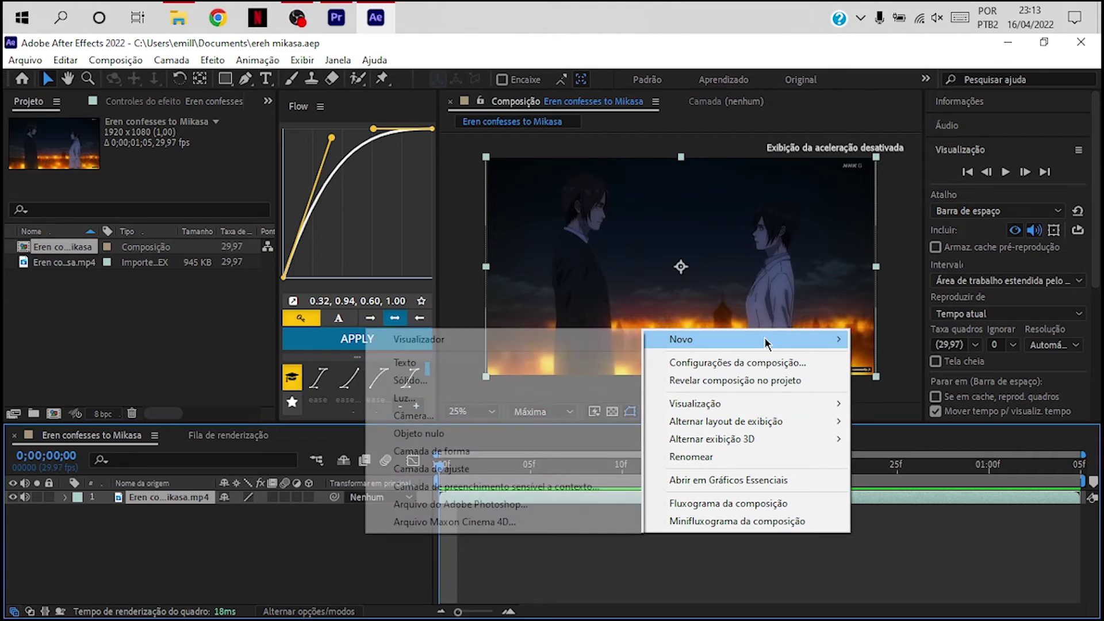
{"action": "left_click", "coordinate": [459, 469]}
Apply Magic Bullet Looks to the adjustment layer and open its grading editor
{"action": "key", "text": "ctrl+5"}
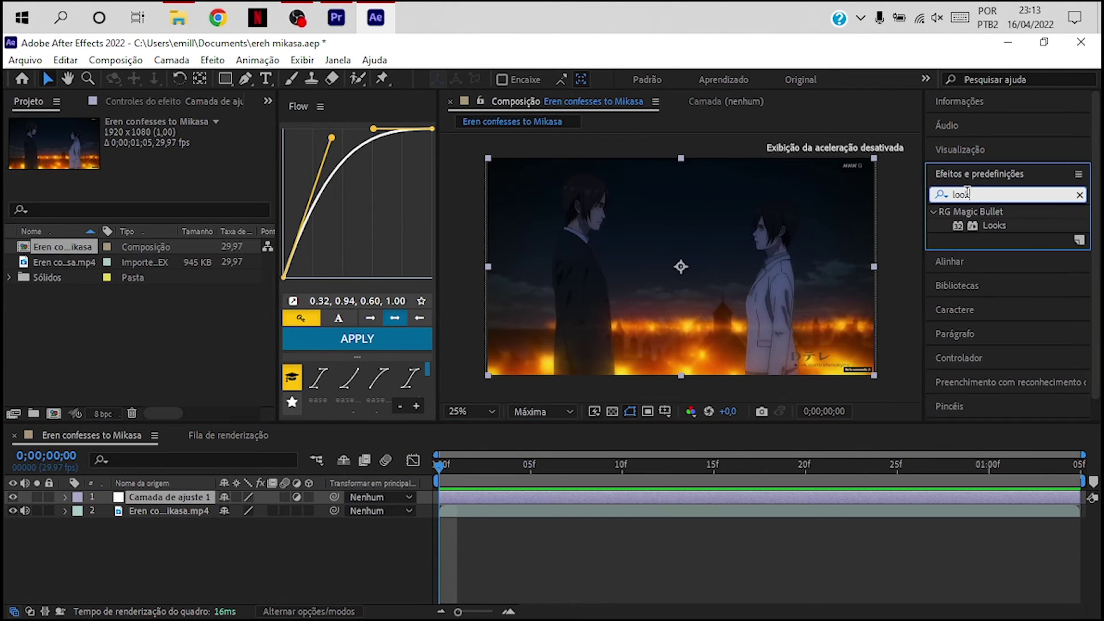
{"action": "mouse_move", "coordinate": [1008, 230]}
{"action": "left_mouse_down"}
{"action": "mouse_move", "coordinate": [489, 514]}
{"action": "mouse_move", "coordinate": [496, 499]}
{"action": "left_mouse_up"}
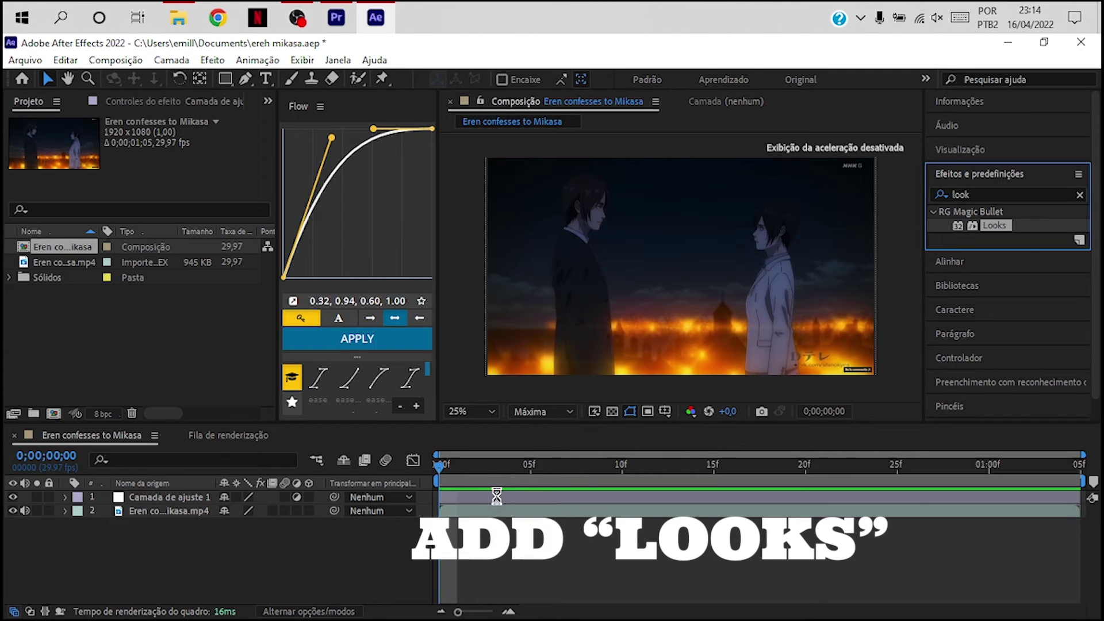
{"action": "left_click", "coordinate": [62, 222]}
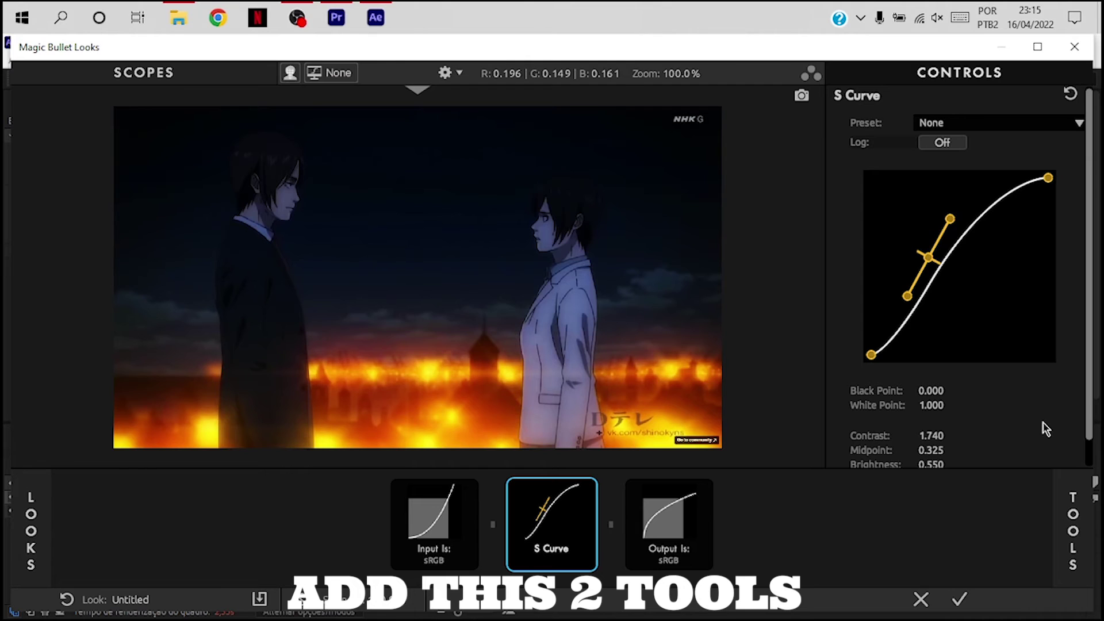
Add LUT and S Curve to the Looks chain, choosing Arri Log C at about 60% strength
{"action": "mouse_move", "coordinate": [1073, 529]}
{"action": "left_click_drag", "start_coordinate": [666, 291], "coordinate": [493, 525]}
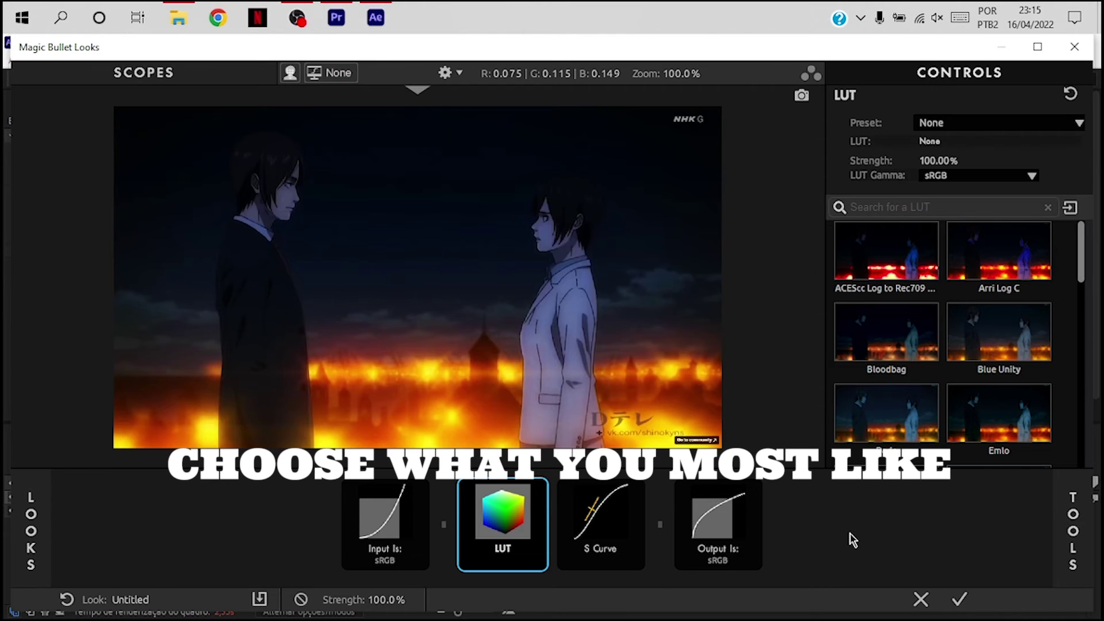
{"action": "scroll", "coordinate": [1000, 373], "scroll_direction": "down", "scroll_amount": 3}
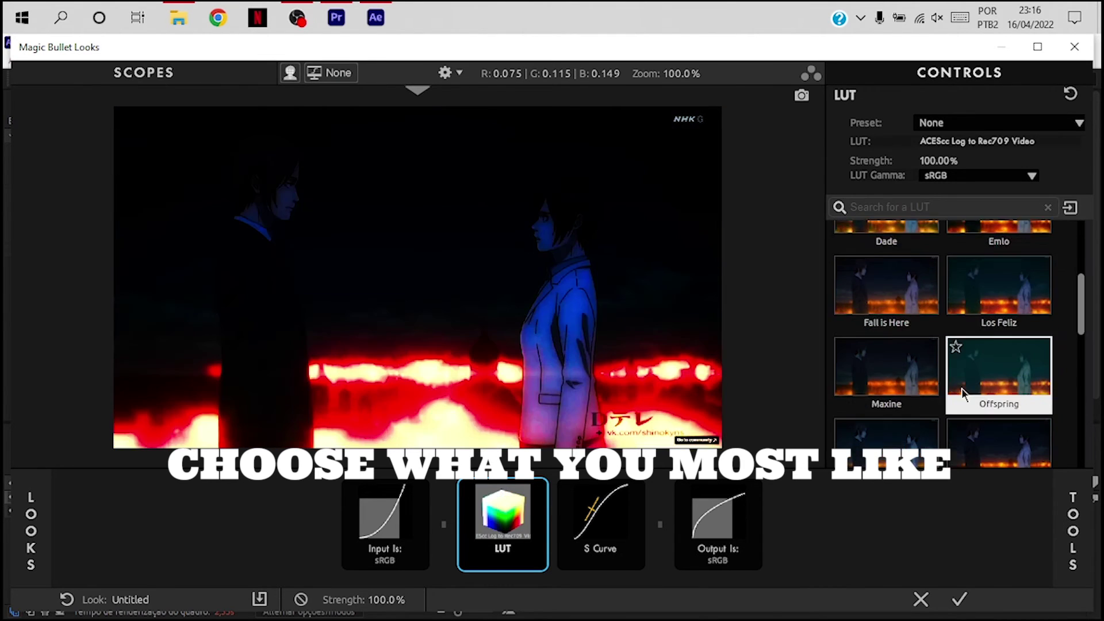
{"action": "scroll", "coordinate": [922, 414], "scroll_direction": "down", "scroll_amount": 2}
{"action": "scroll", "coordinate": [922, 414], "scroll_direction": "up", "scroll_amount": 5}
{"action": "left_click", "coordinate": [1009, 268]}
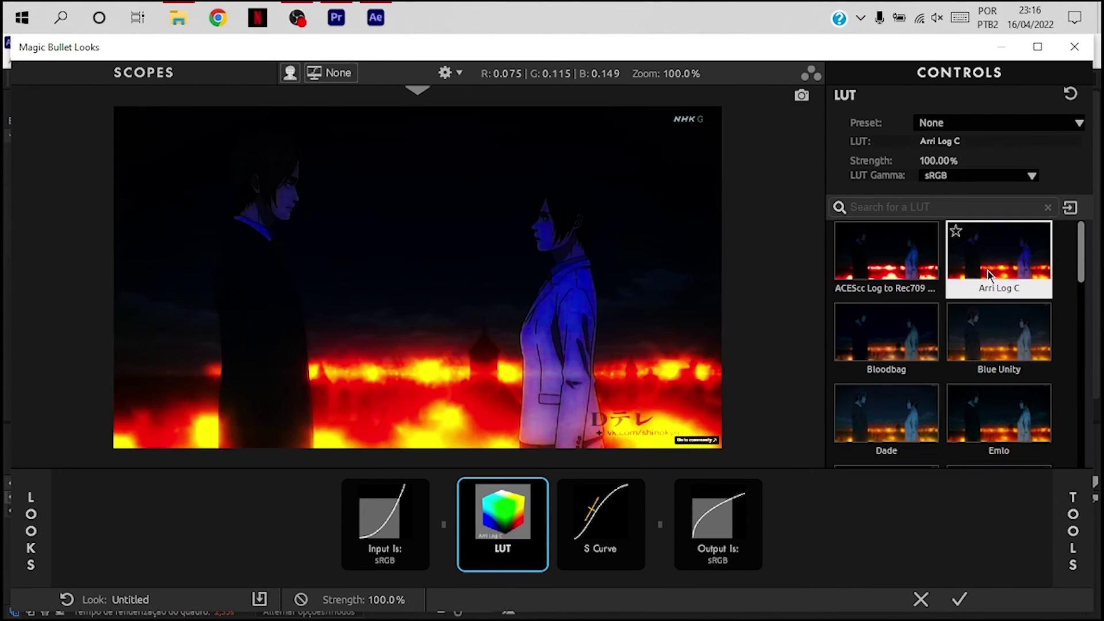
{"action": "left_click_drag", "start_coordinate": [935, 160], "coordinate": [972, 161]}
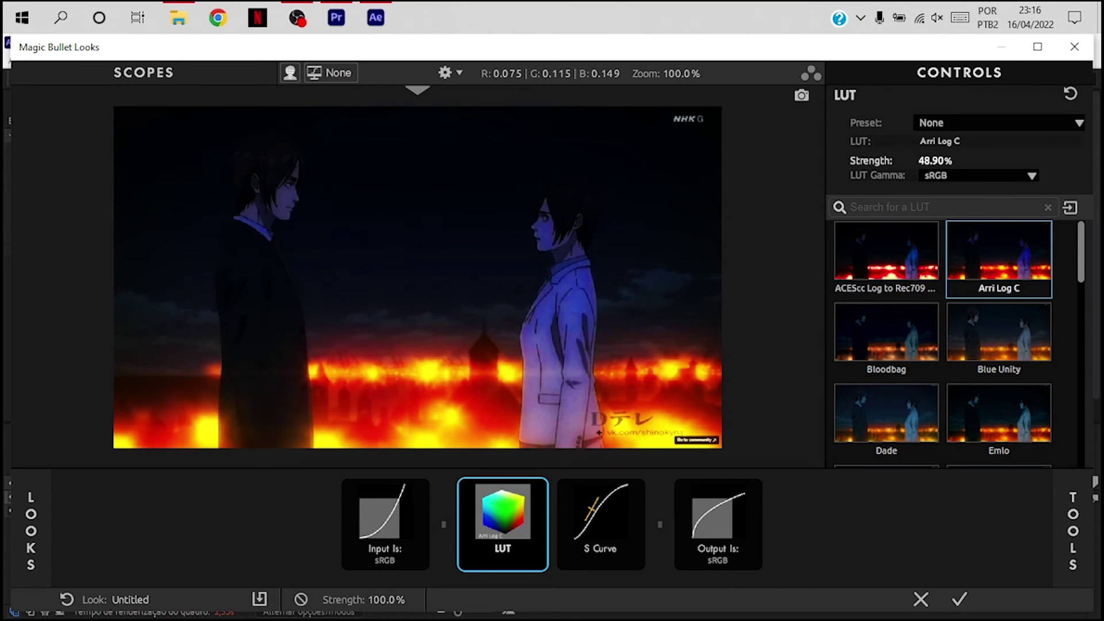
Flatten the S Curve by setting its contrast to 0
{"action": "left_click", "coordinate": [601, 524]}
{"action": "left_click_drag", "start_coordinate": [954, 204], "coordinate": [950, 296]}
{"action": "key", "text": "ctrl+z"}
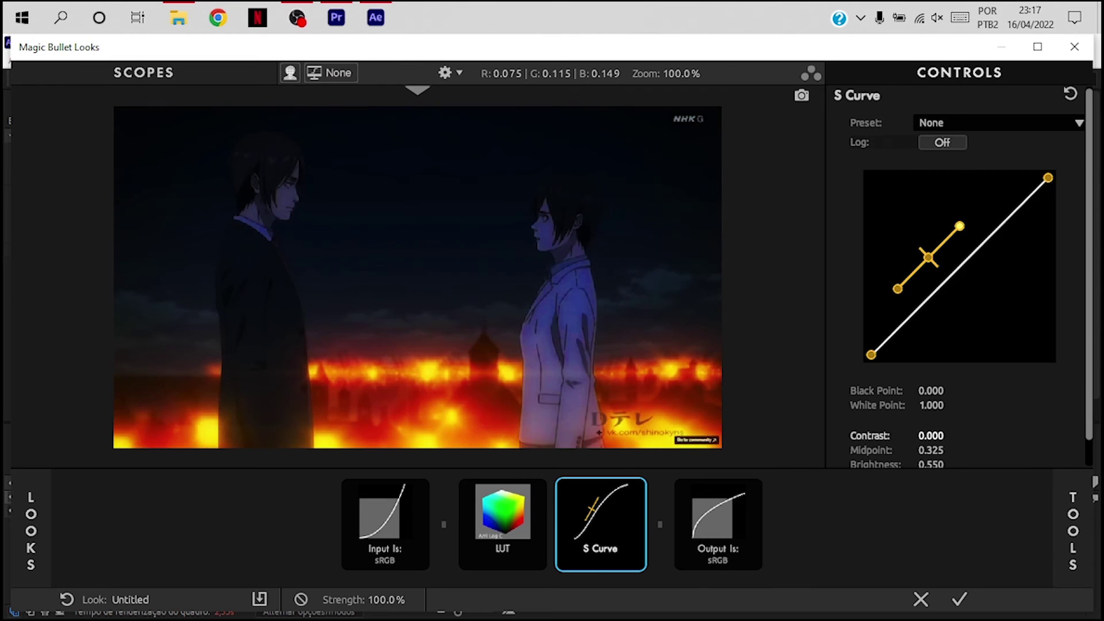
{"action": "left_click", "coordinate": [520, 544]}
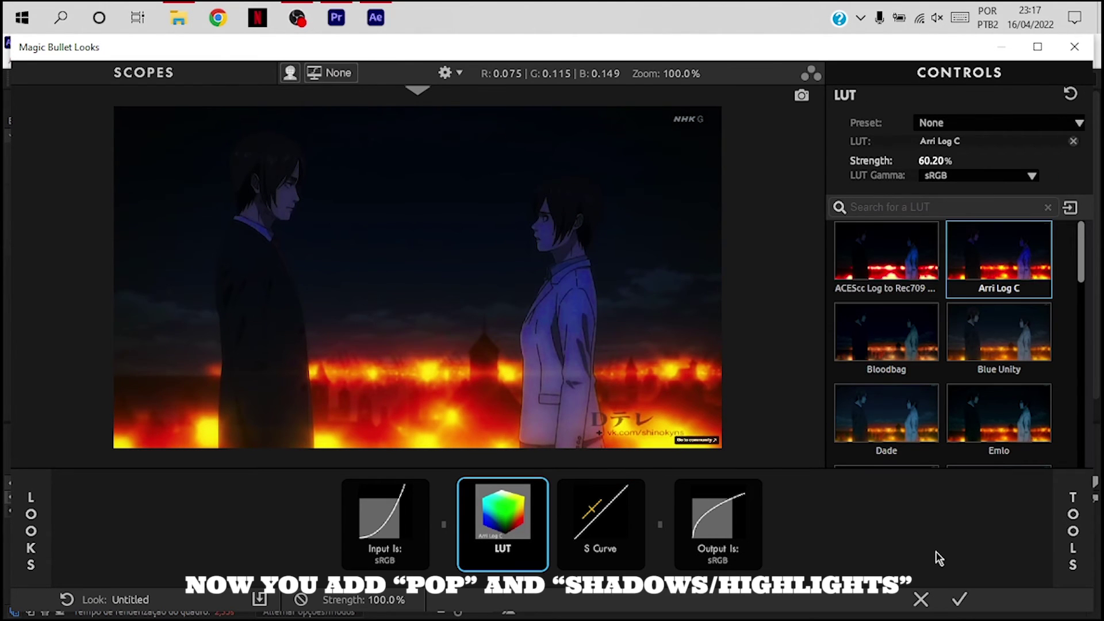
Add the Pop tool to the grading chain and bring up its settings for adjustment
{"action": "left_click", "coordinate": [1073, 532]}
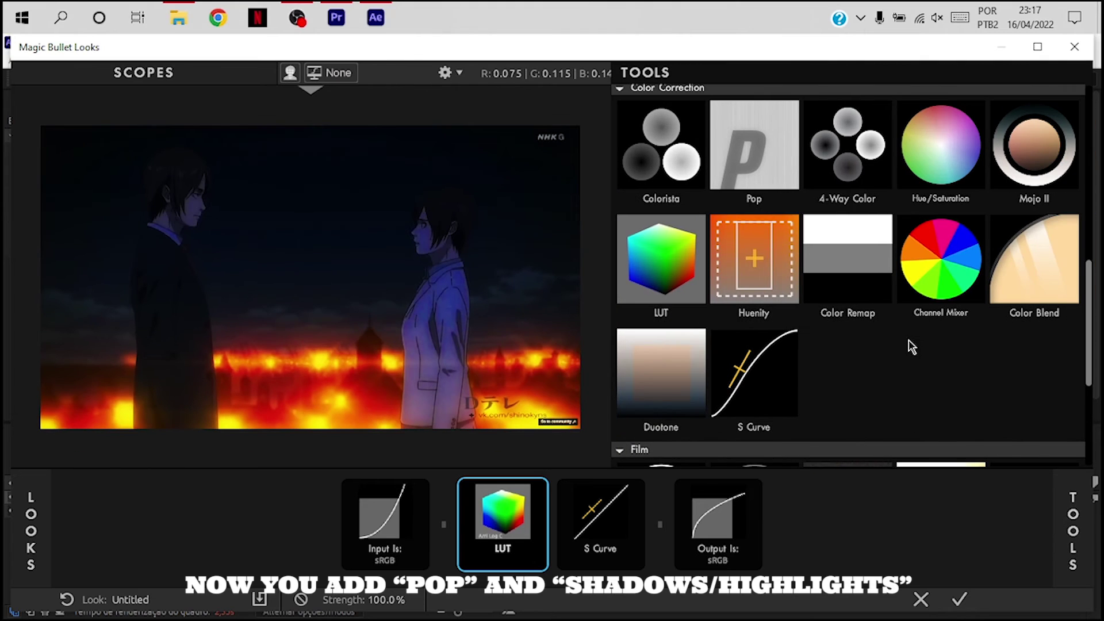
{"action": "double_click", "coordinate": [770, 170]}
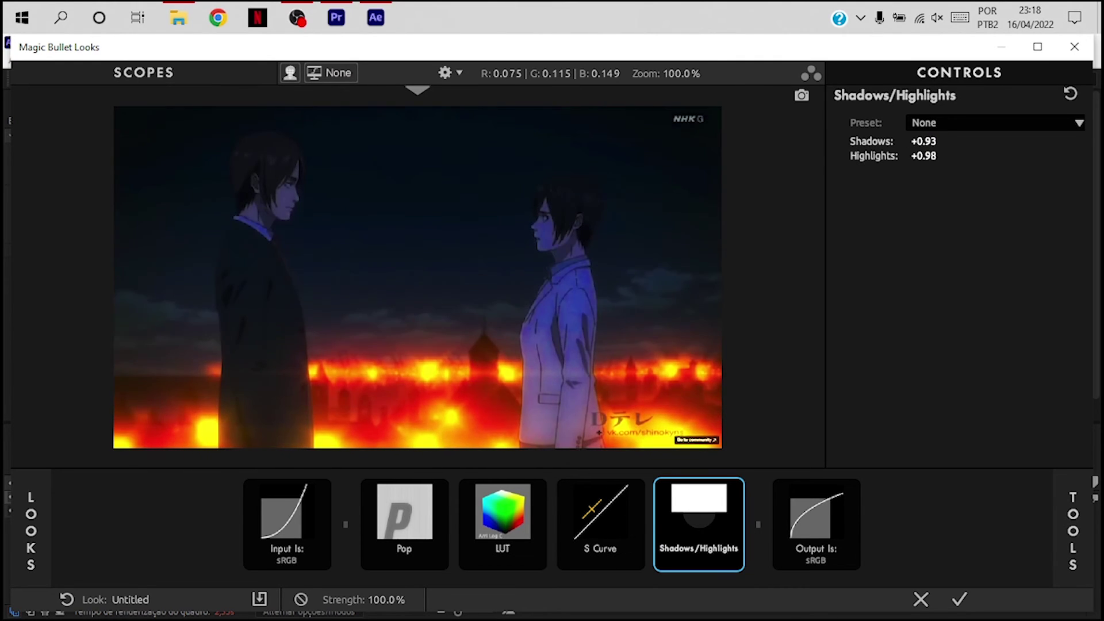
{"action": "left_click", "coordinate": [430, 535]}
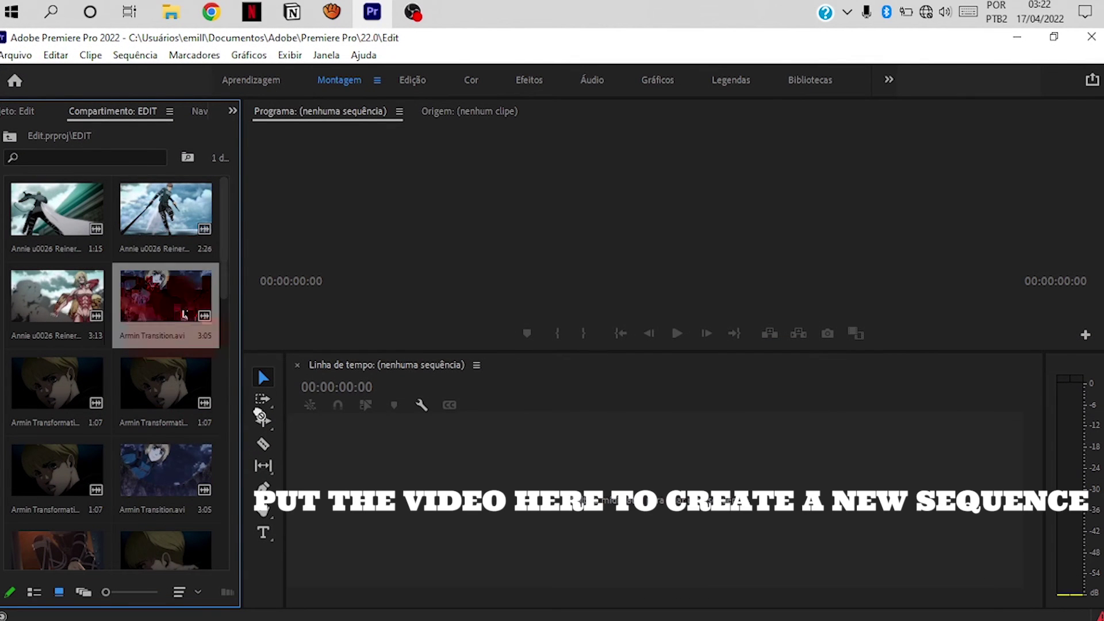
Build a sequence from Armin Transition.avi and put the Attack on Titan music on A1 at 00:00
{"action": "scroll", "coordinate": [173, 391], "scroll_direction": "down", "scroll_amount": 3}
{"action": "mouse_move", "coordinate": [165, 305]}
{"action": "left_mouse_down"}
{"action": "mouse_move", "coordinate": [339, 469]}
{"action": "mouse_move", "coordinate": [397, 480]}
{"action": "left_mouse_up"}
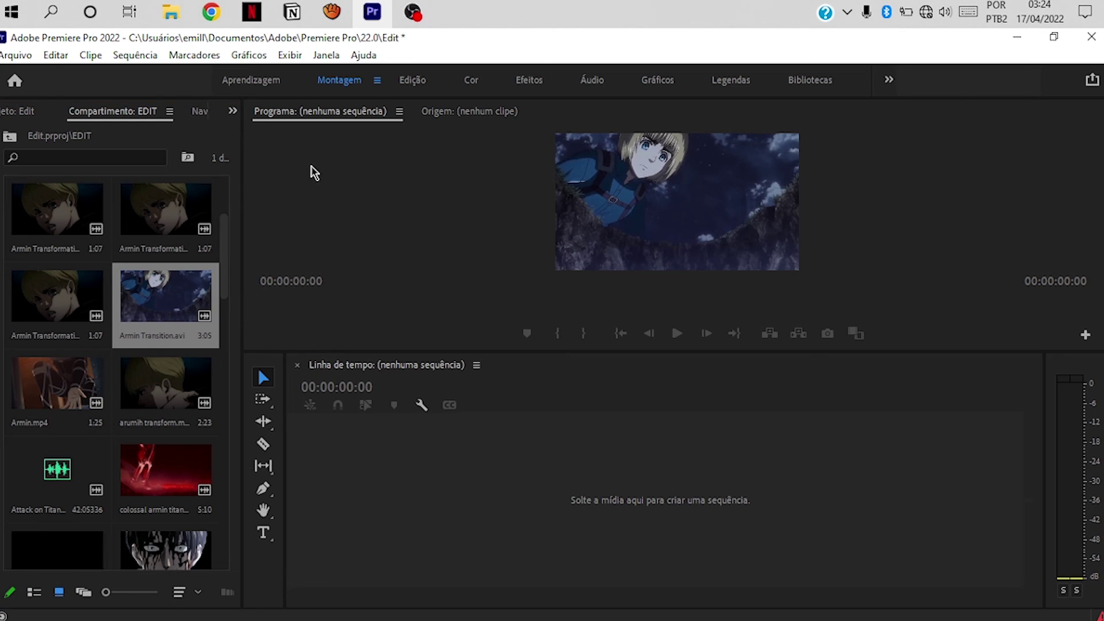
{"action": "mouse_move", "coordinate": [57, 437]}
{"action": "left_mouse_down"}
{"action": "mouse_move", "coordinate": [540, 535]}
{"action": "mouse_move", "coordinate": [521, 512]}
{"action": "left_mouse_up"}
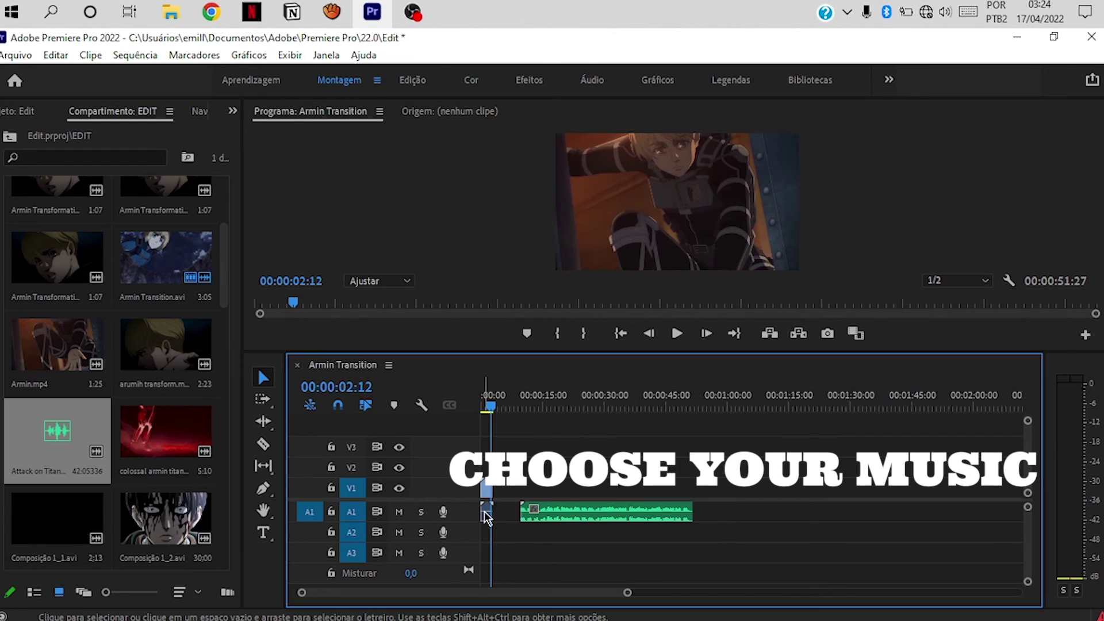
{"action": "right_click", "coordinate": [487, 512]}
{"action": "left_click", "coordinate": [487, 526]}
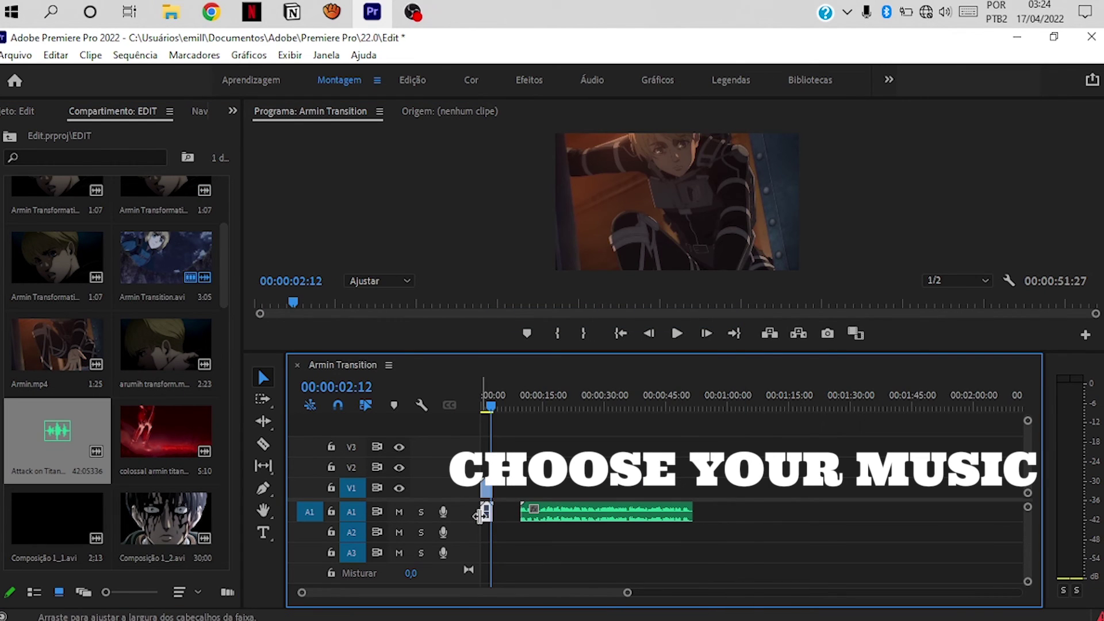
{"action": "left_click_drag", "start_coordinate": [607, 512], "coordinate": [567, 512]}
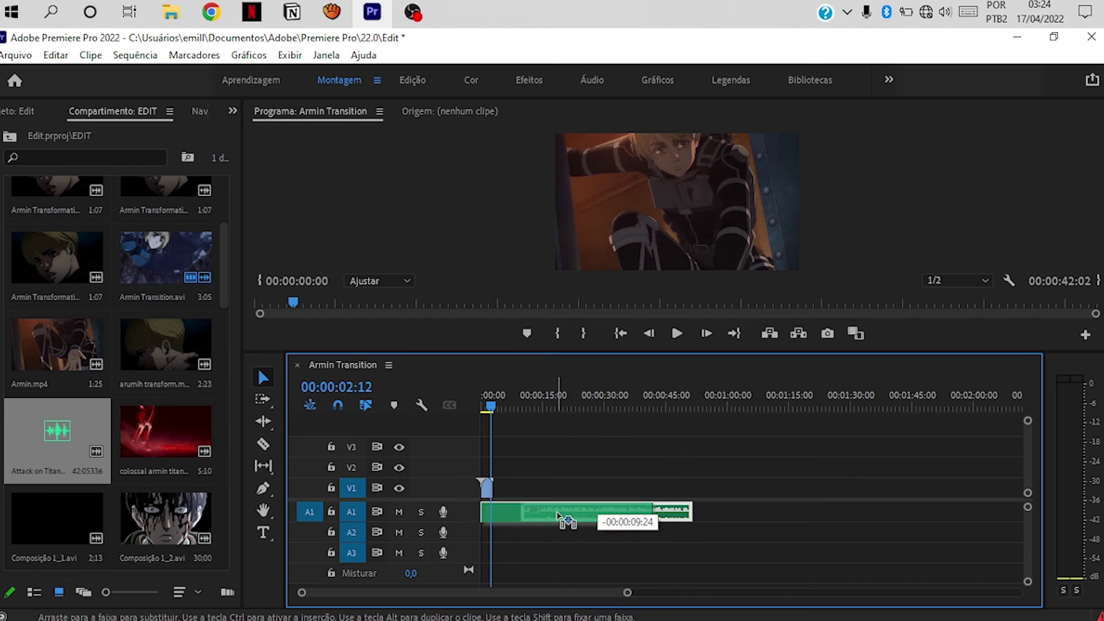
{"action": "left_click", "coordinate": [676, 334]}
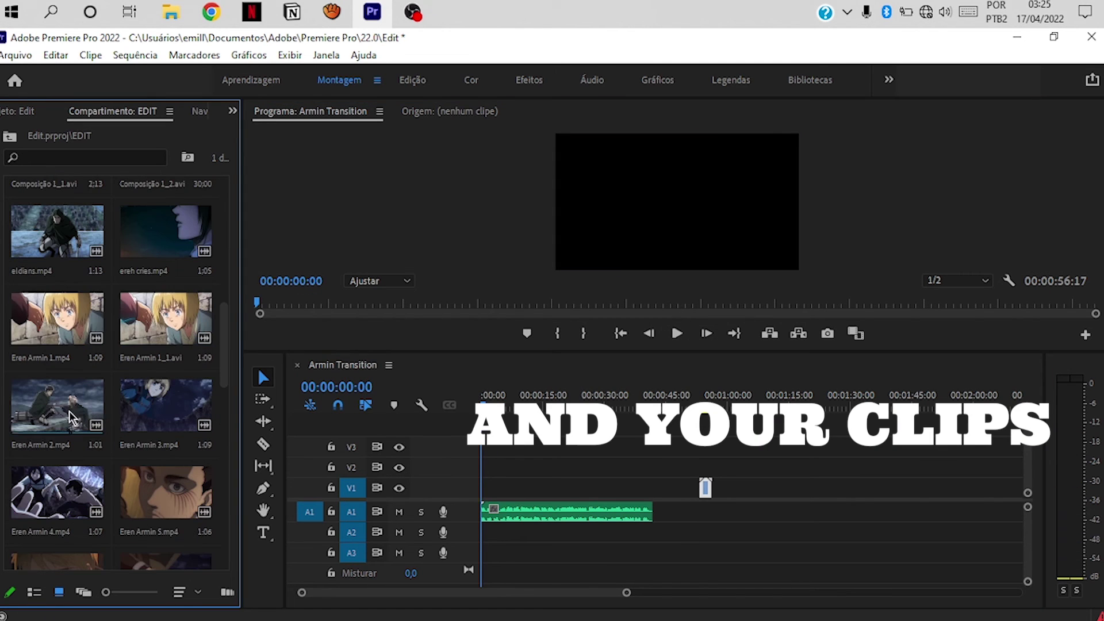
Drag Eren Armin 4.mp4 and other anime clips from the bin onto V1
{"action": "scroll", "coordinate": [58, 331], "scroll_direction": "down", "scroll_amount": 2}
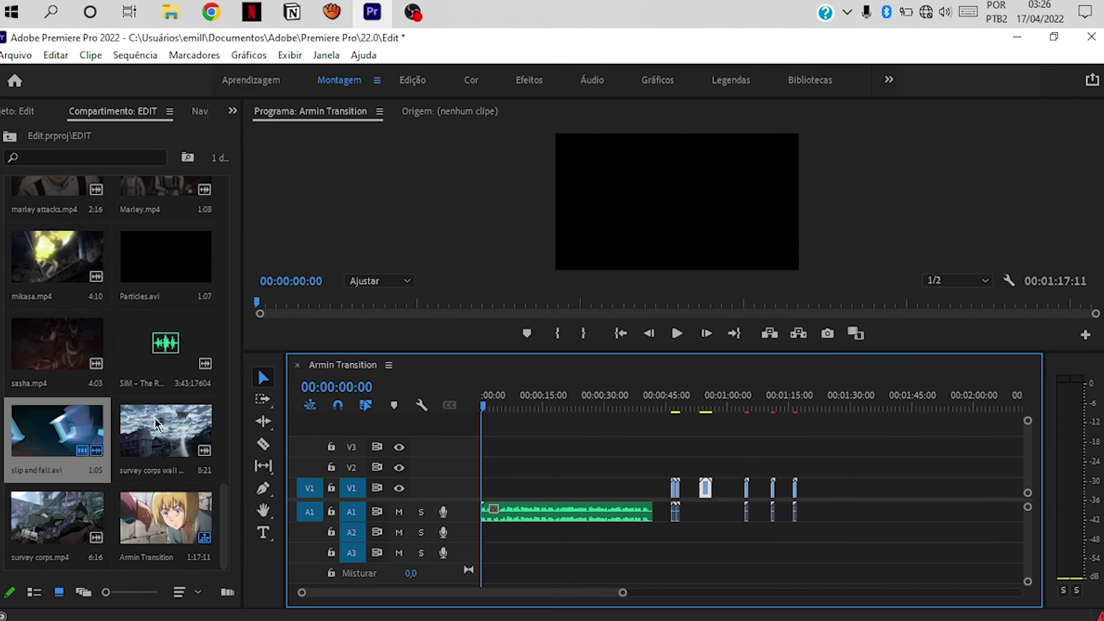
{"action": "left_click", "coordinate": [167, 527]}
{"action": "left_click_drag", "start_coordinate": [58, 345], "coordinate": [820, 506]}
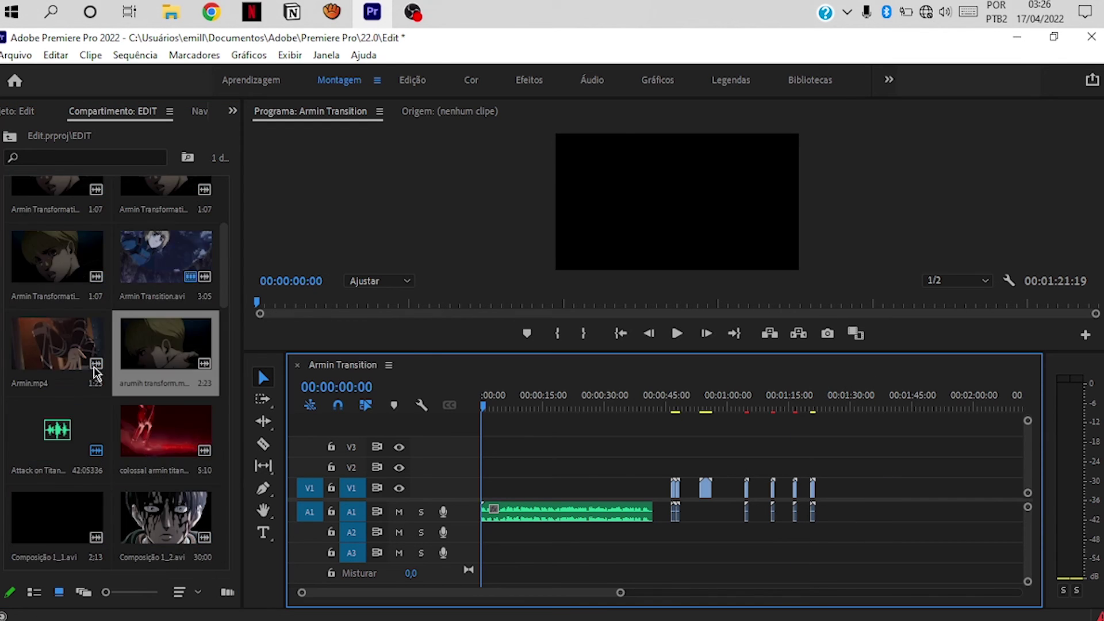
{"action": "scroll", "coordinate": [95, 373], "scroll_direction": "up", "scroll_amount": 1}
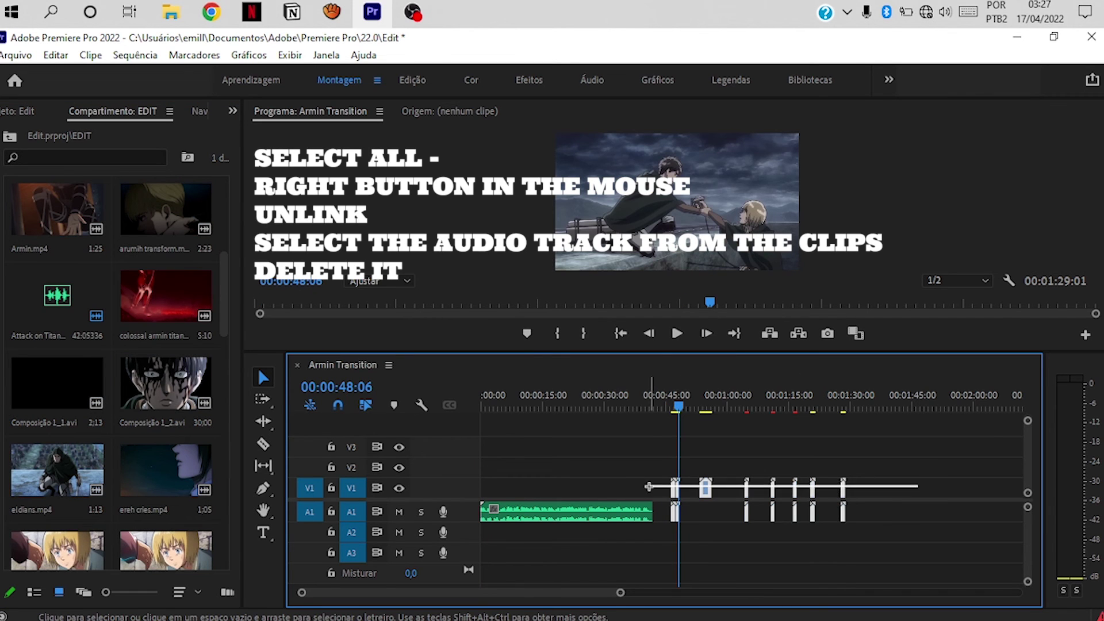
Select all the anime clips and unlink their video from their audio
{"action": "left_click_drag", "start_coordinate": [648, 486], "coordinate": [650, 488]}
{"action": "right_click", "coordinate": [816, 501]}
{"action": "left_click", "coordinate": [851, 322]}
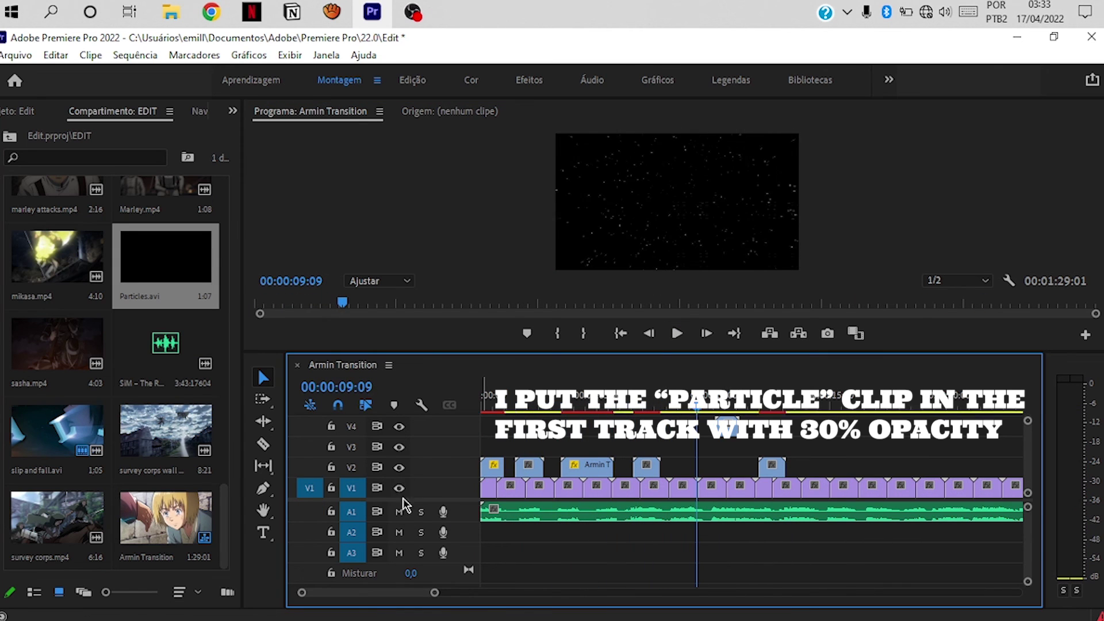
Open Speed/Duration for the V2 clip, slide it left to the playhead, and play back
{"action": "left_click", "coordinate": [646, 464]}
{"action": "key", "text": "ctrl+r"}
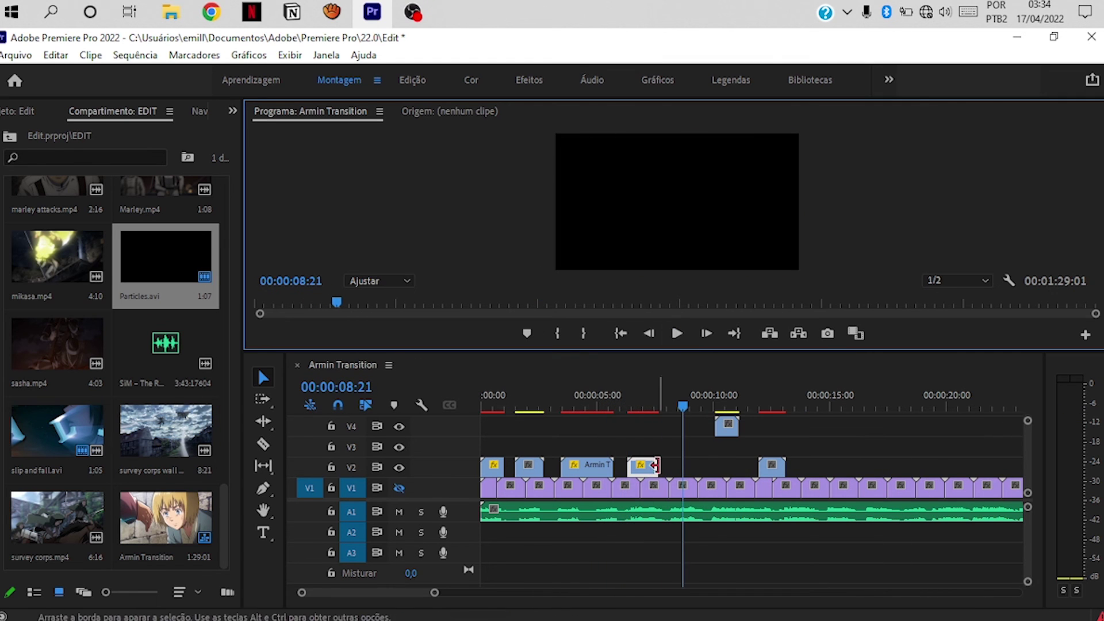
{"action": "left_click_drag", "start_coordinate": [772, 465], "coordinate": [687, 465]}
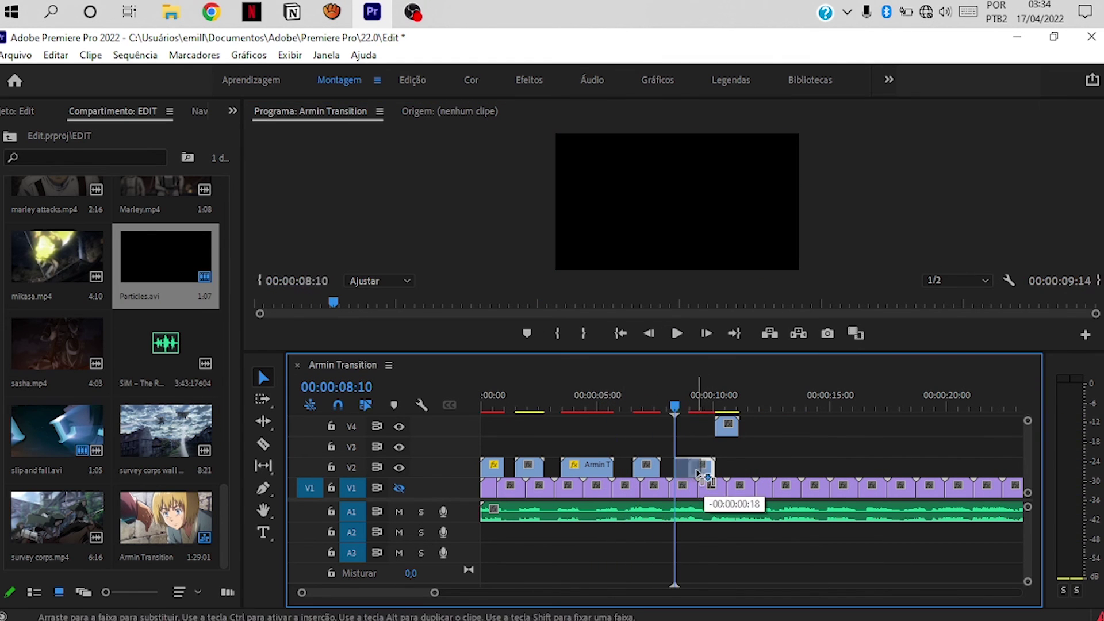
{"action": "left_click", "coordinate": [677, 334]}
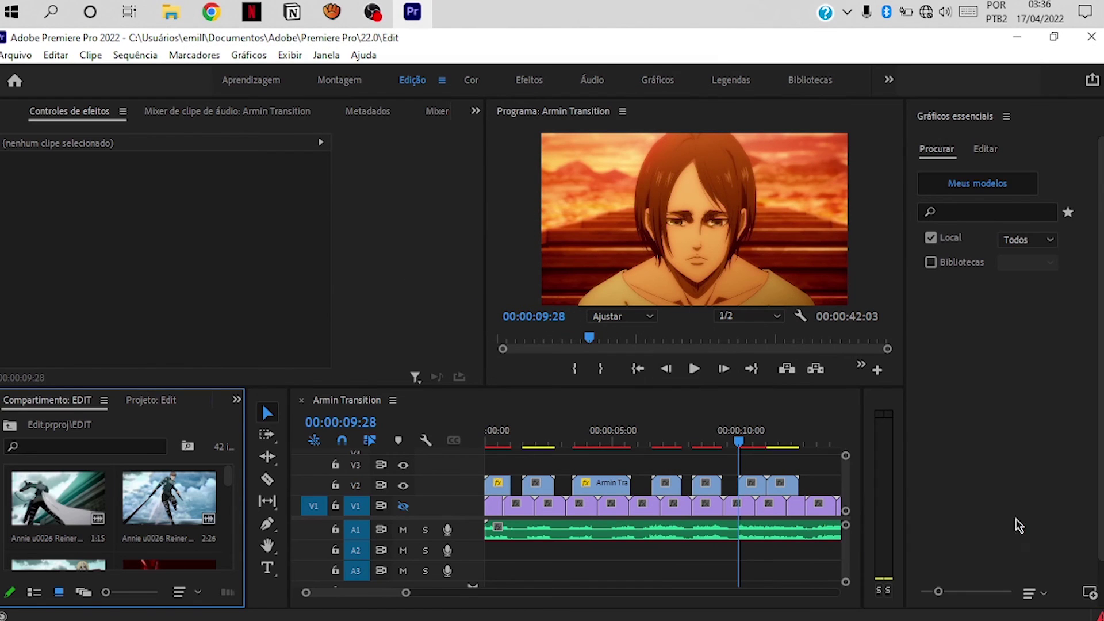
Apply Sapphire S_Transition to a cut on V2 and scrub to preview it
{"action": "left_click", "coordinate": [160, 401]}
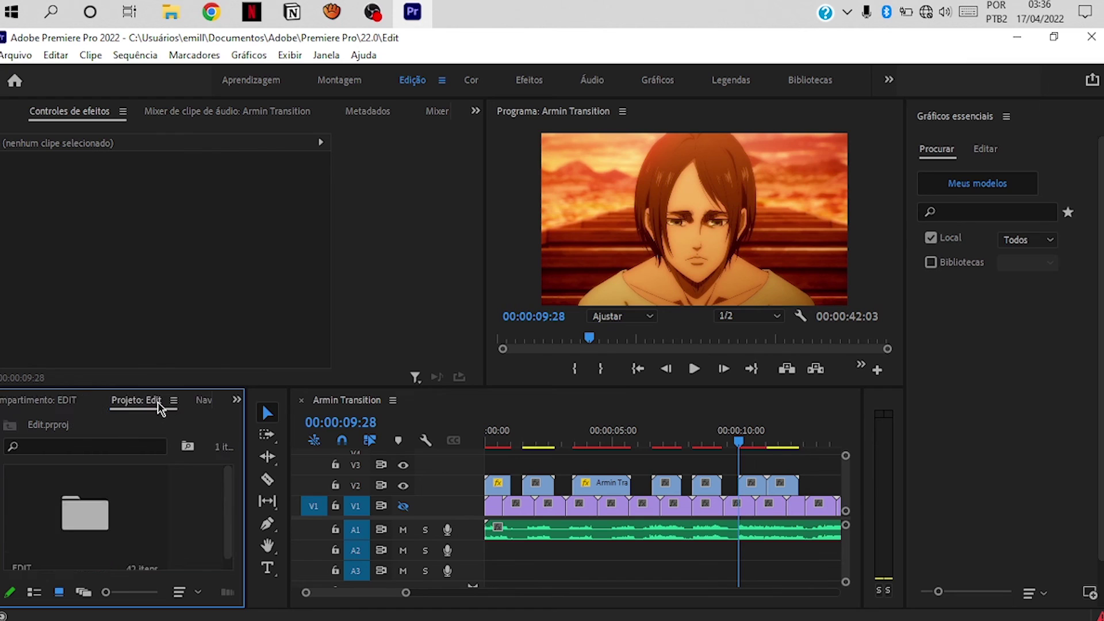
{"action": "left_click", "coordinate": [236, 399]}
{"action": "left_click", "coordinate": [261, 510]}
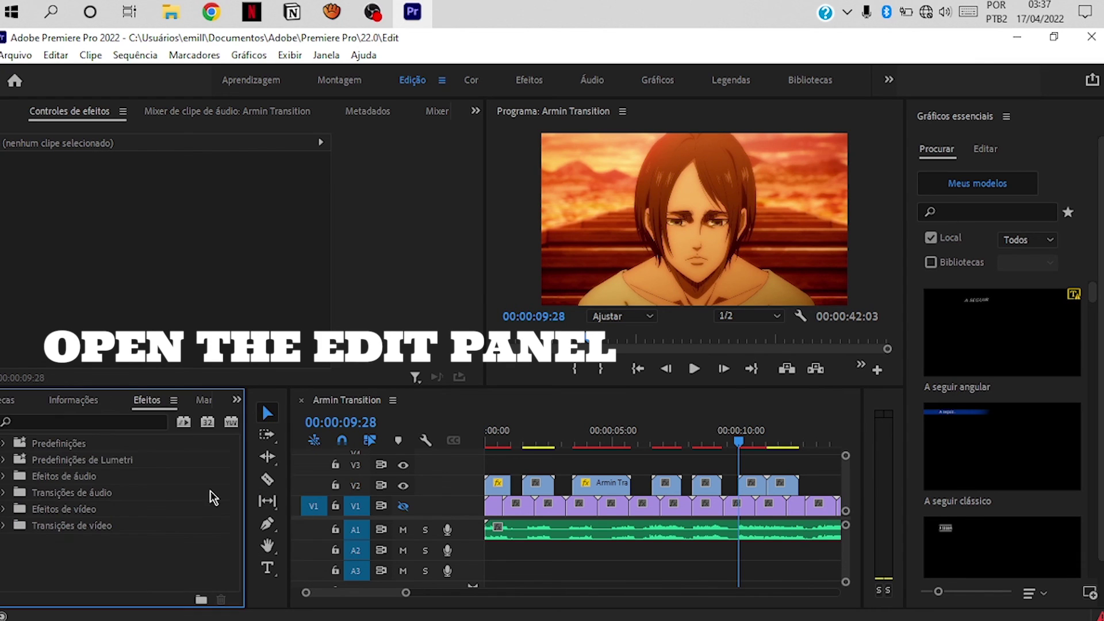
{"action": "left_click", "coordinate": [6, 509]}
{"action": "left_click", "coordinate": [5, 509]}
{"action": "left_click", "coordinate": [4, 526]}
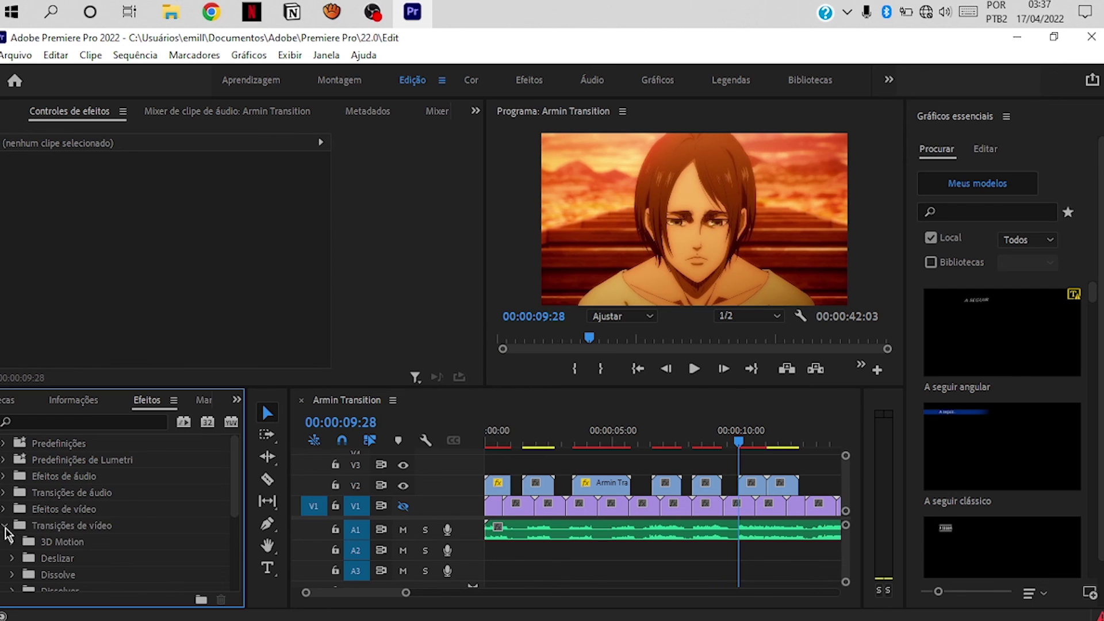
{"action": "scroll", "coordinate": [69, 495], "scroll_direction": "down", "scroll_amount": 4}
{"action": "scroll", "coordinate": [69, 506], "scroll_direction": "down", "scroll_amount": 2}
{"action": "left_click", "coordinate": [12, 542]}
{"action": "left_click_drag", "start_coordinate": [75, 558], "coordinate": [768, 486]}
{"action": "left_click", "coordinate": [758, 445]}
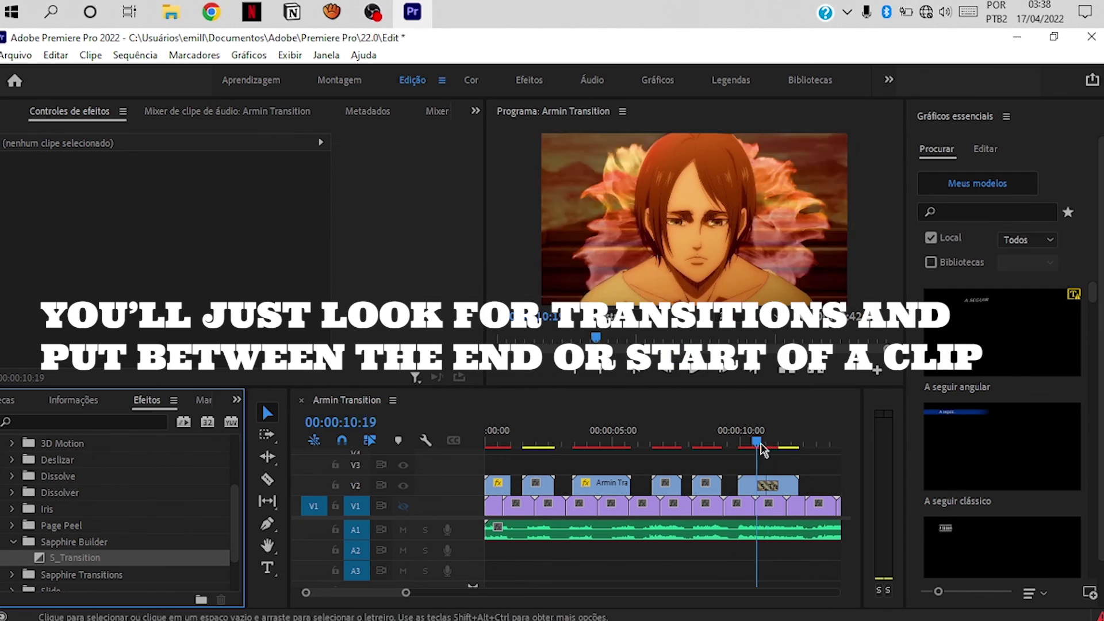
{"action": "left_click_drag", "start_coordinate": [762, 449], "coordinate": [813, 445]}
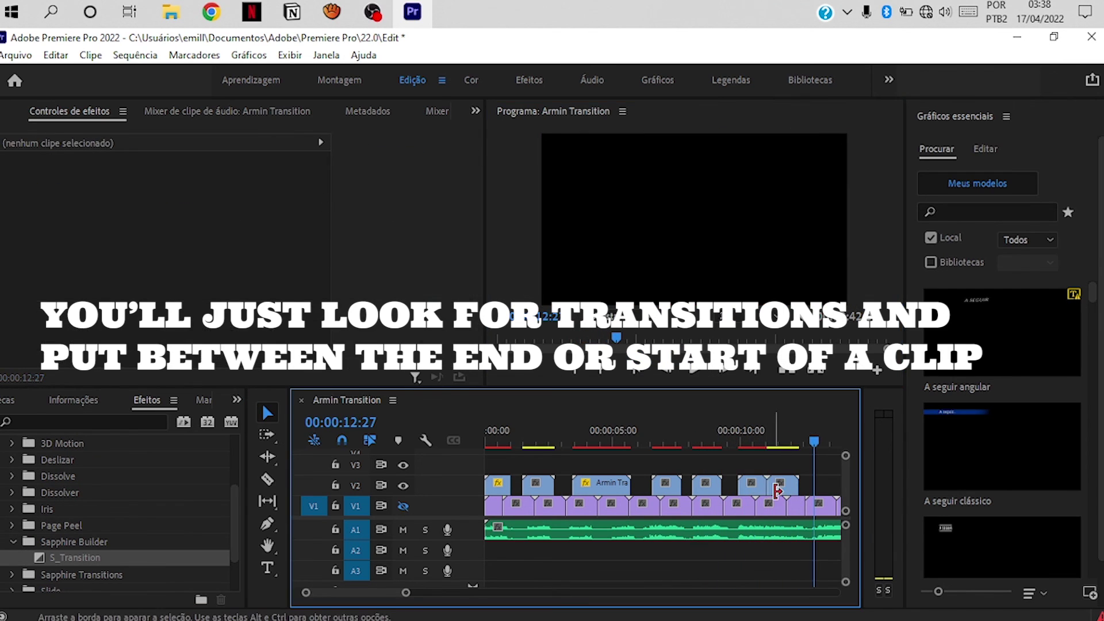
Apply S_DissolveGlow to the V2 cut and review the glow dissolve
{"action": "left_click", "coordinate": [11, 575]}
{"action": "scroll", "coordinate": [103, 506], "scroll_direction": "down", "scroll_amount": 5}
{"action": "left_click_drag", "start_coordinate": [83, 492], "coordinate": [767, 486]}
{"action": "left_click_drag", "start_coordinate": [779, 444], "coordinate": [763, 443]}
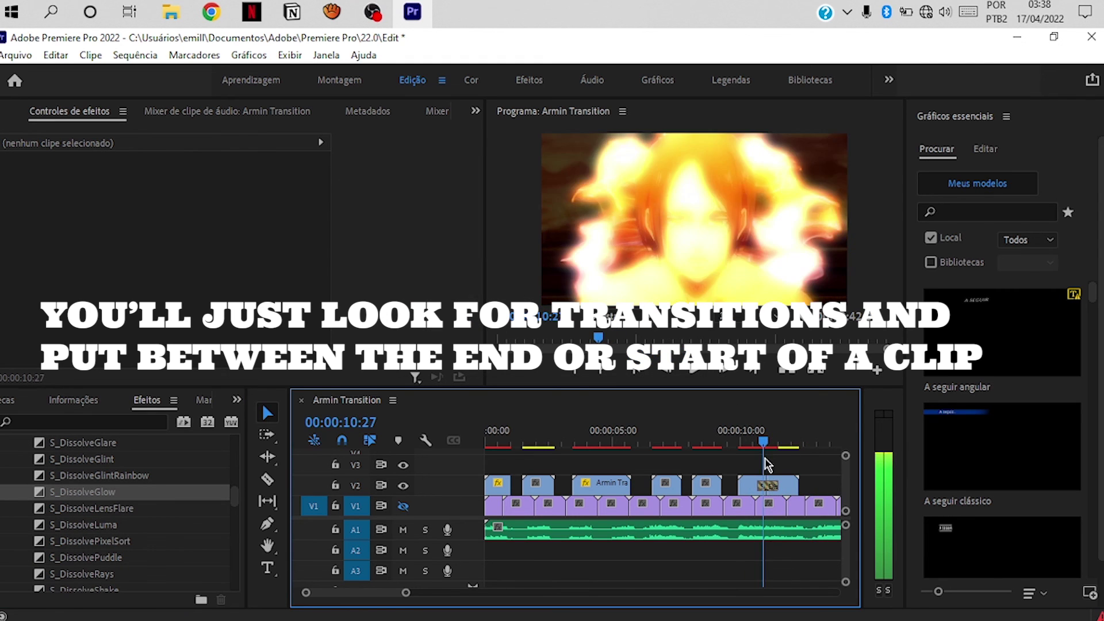
{"action": "left_click", "coordinate": [743, 486]}
{"action": "left_click", "coordinate": [754, 444]}
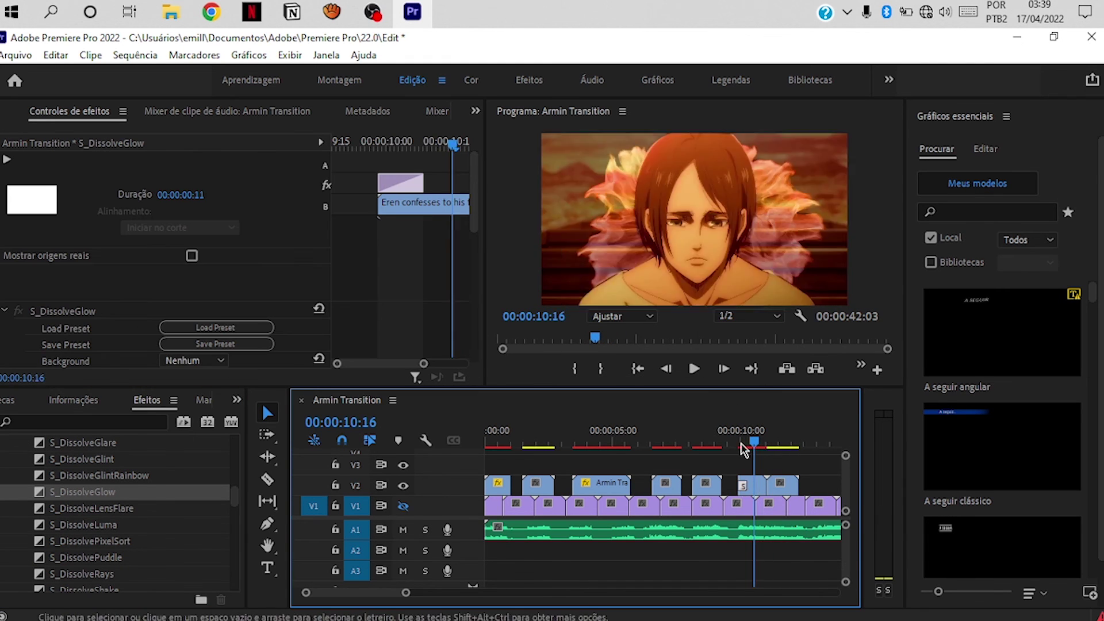
Add S_DissolveShake at another V2 cut and preview the shake dissolve
{"action": "scroll", "coordinate": [185, 547], "scroll_direction": "down", "scroll_amount": 3}
{"action": "left_click_drag", "start_coordinate": [651, 444], "coordinate": [679, 444]}
{"action": "mouse_move", "coordinate": [84, 541]}
{"action": "left_mouse_down"}
{"action": "mouse_move", "coordinate": [514, 523]}
{"action": "mouse_move", "coordinate": [675, 486]}
{"action": "mouse_move", "coordinate": [635, 451]}
{"action": "mouse_move", "coordinate": [511, 460]}
{"action": "mouse_move", "coordinate": [524, 457]}
{"action": "mouse_move", "coordinate": [774, 482]}
{"action": "left_mouse_up"}
{"action": "left_click", "coordinate": [694, 444]}
{"action": "left_click", "coordinate": [674, 449]}
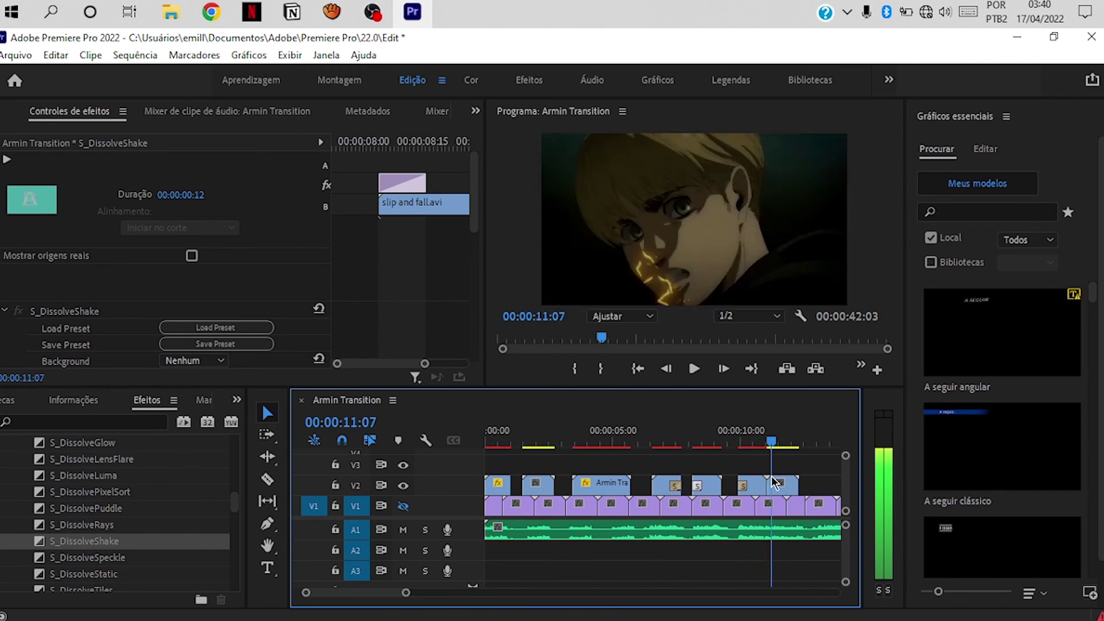
{"action": "left_click", "coordinate": [774, 482]}
{"action": "scroll", "coordinate": [148, 529], "scroll_direction": "down", "scroll_amount": 5}
{"action": "scroll", "coordinate": [86, 534], "scroll_direction": "down", "scroll_amount": 10}
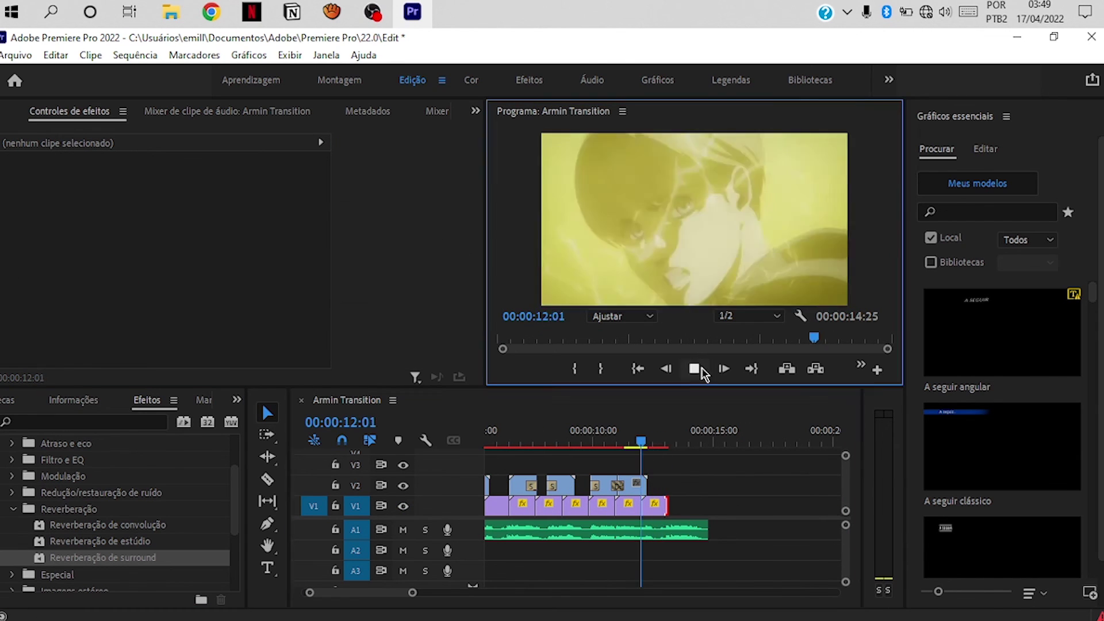
Razor the music on A1 at two points and apply Convolution Reverb to the cut section
{"action": "left_click", "coordinate": [659, 528]}
{"action": "key", "text": "c"}
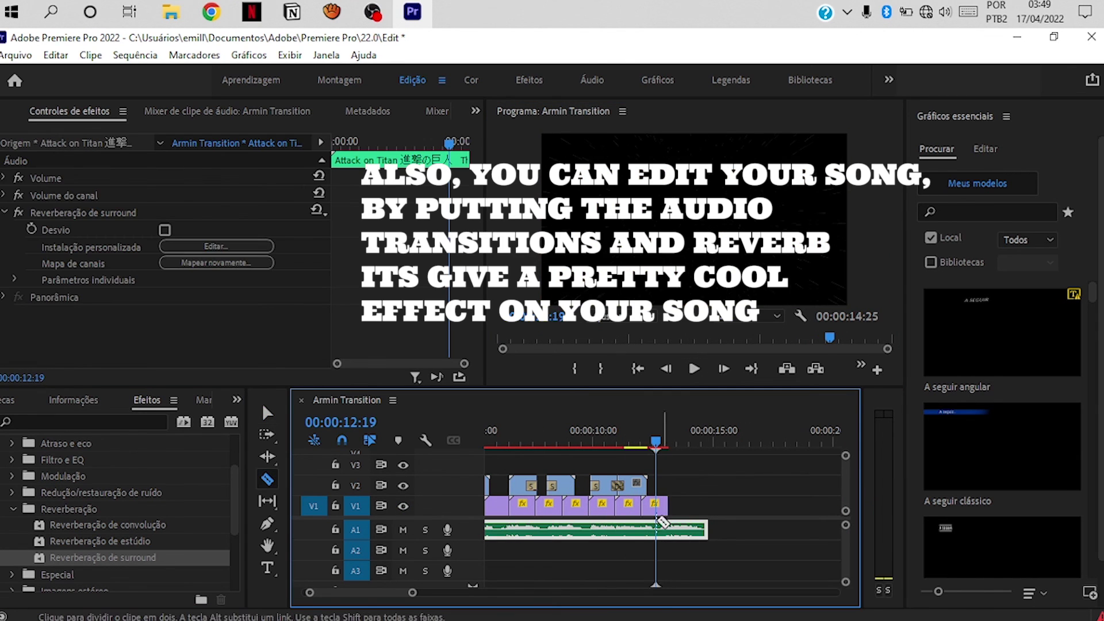
{"action": "left_click", "coordinate": [656, 528]}
{"action": "left_click", "coordinate": [615, 528]}
{"action": "key", "text": "v"}
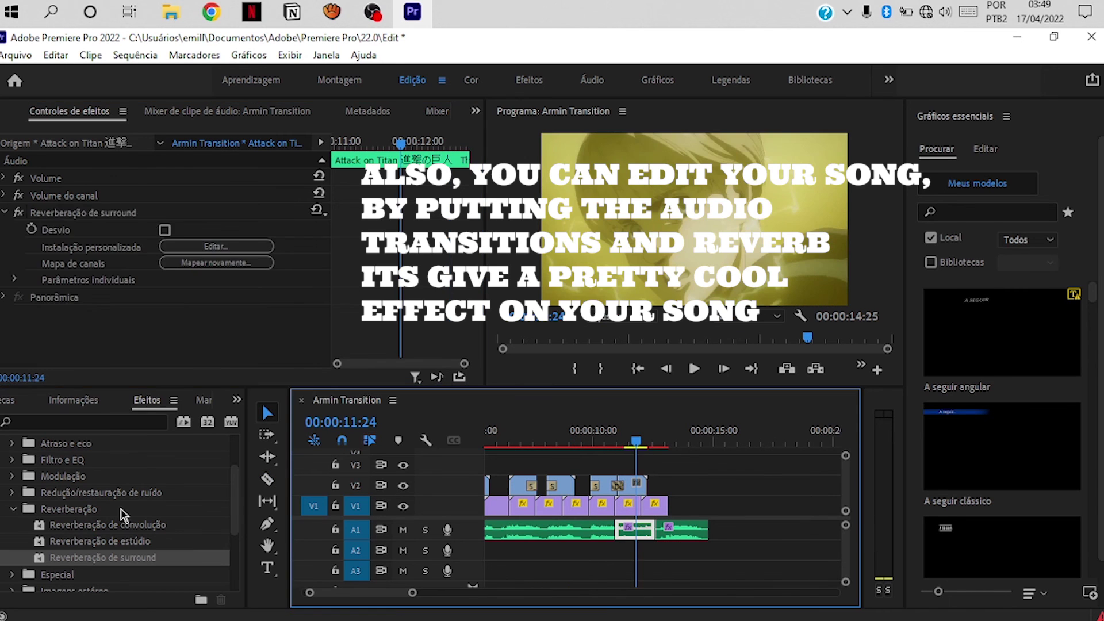
{"action": "left_click_drag", "start_coordinate": [115, 525], "coordinate": [172, 215]}
{"action": "left_click", "coordinate": [694, 369]}
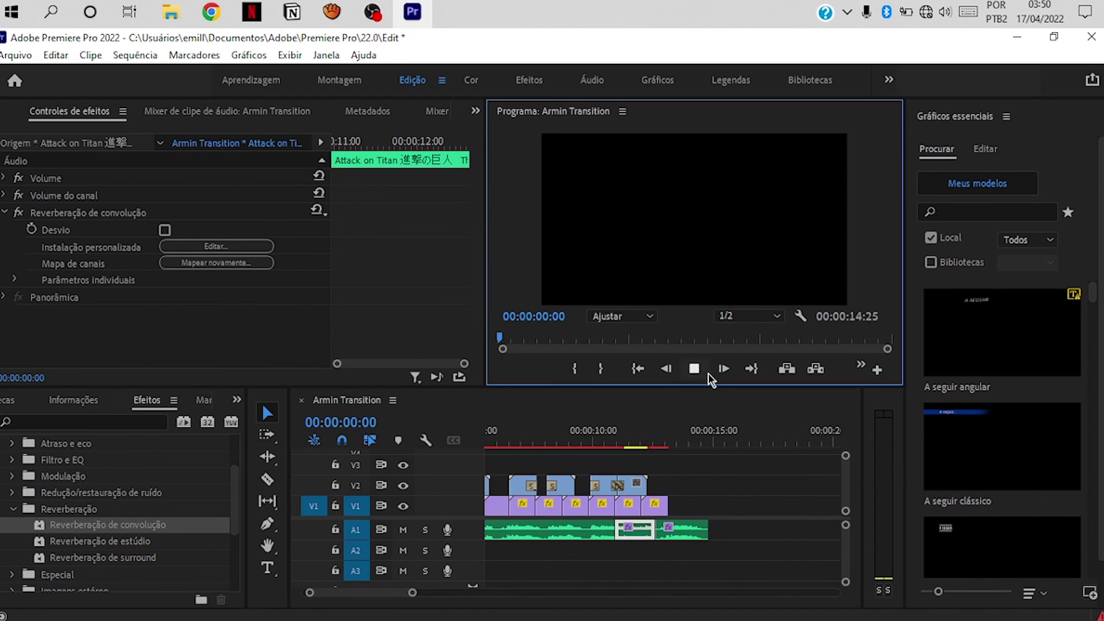
Add a Constant Power crossfade at the music cut and an Exponential Fade at its end
{"action": "scroll", "coordinate": [28, 546], "scroll_direction": "up", "scroll_amount": 4}
{"action": "left_click", "coordinate": [5, 476]}
{"action": "left_click", "coordinate": [4, 492]}
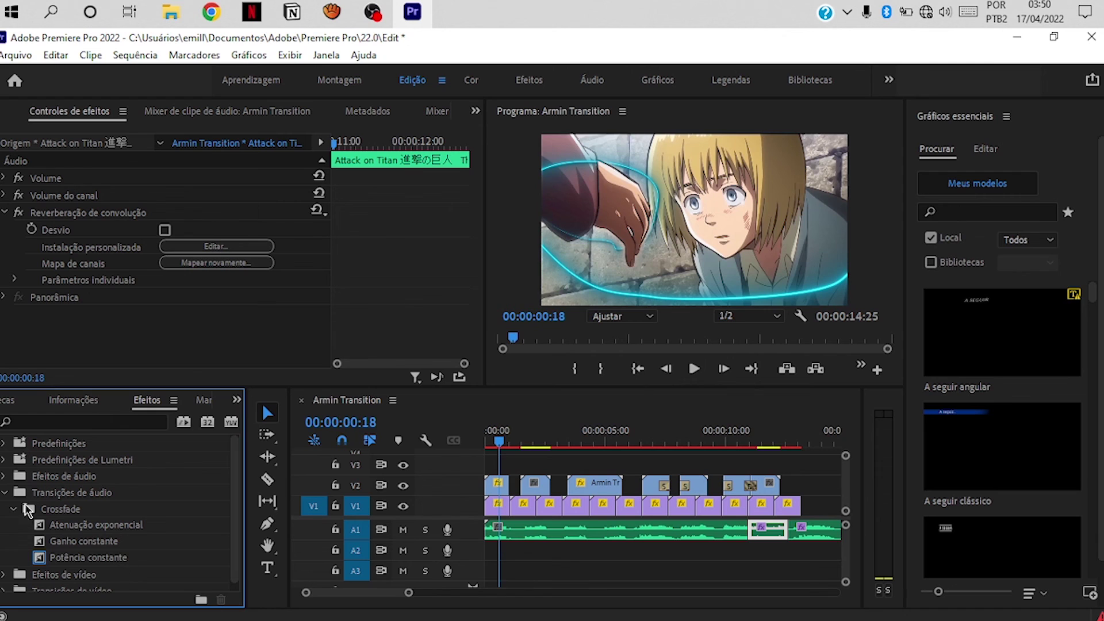
{"action": "left_click_drag", "start_coordinate": [86, 558], "coordinate": [749, 529]}
{"action": "left_click", "coordinate": [694, 368]}
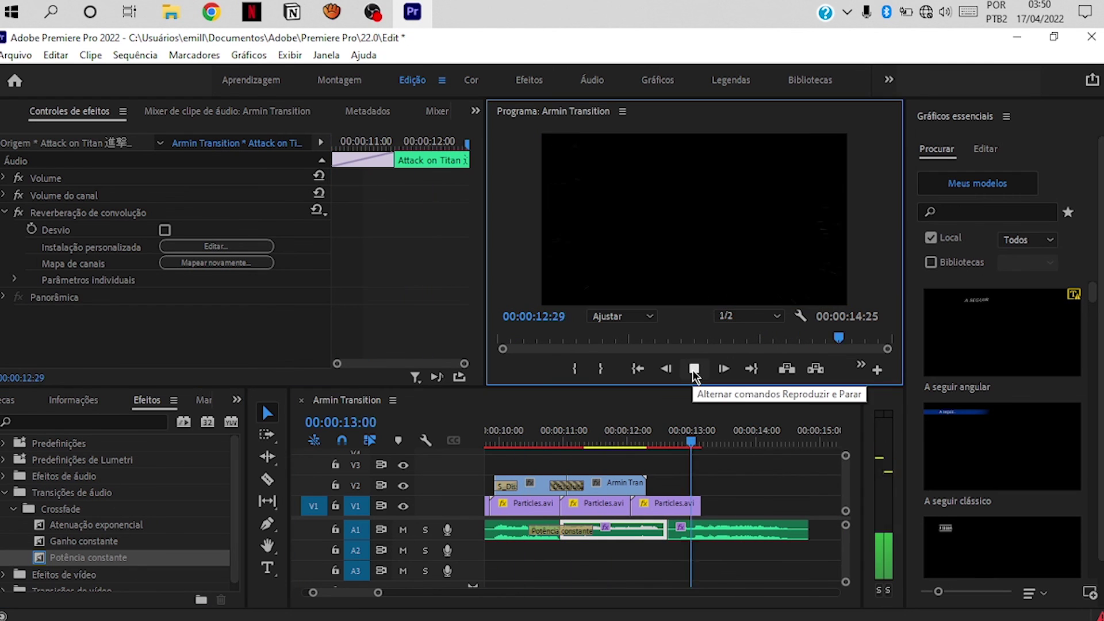
{"action": "left_click_drag", "start_coordinate": [96, 525], "coordinate": [805, 530]}
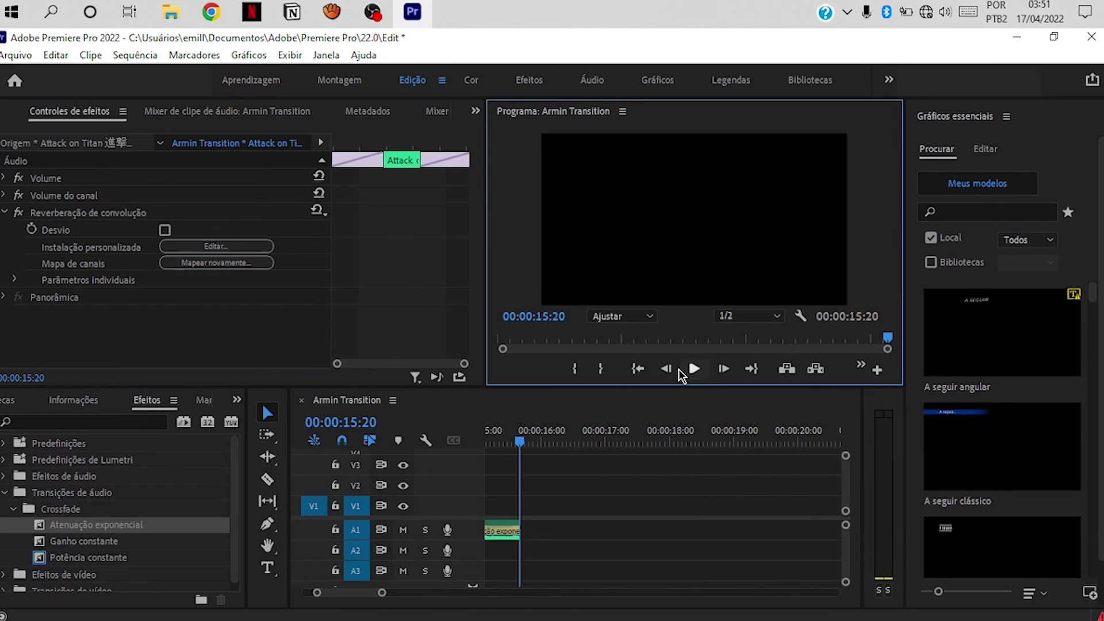
{"action": "key", "text": "backslash"}
Add a Para preto (Dip to Black) transition on V2 and lengthen it
{"action": "left_click", "coordinate": [12, 509]}
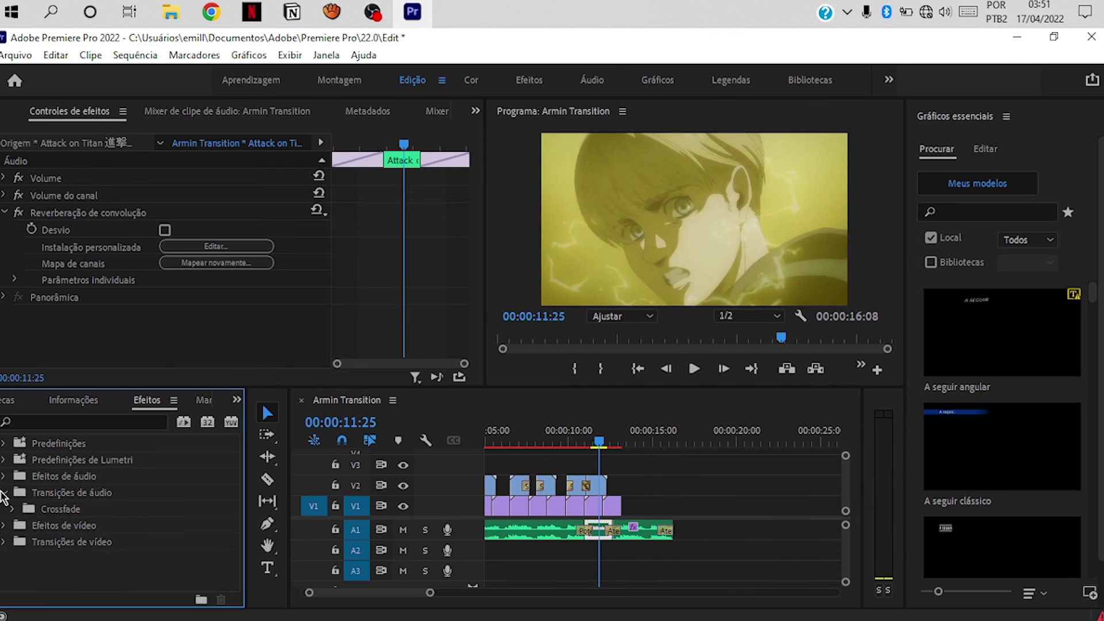
{"action": "left_click", "coordinate": [3, 542]}
{"action": "left_click", "coordinate": [13, 509]}
{"action": "left_click_drag", "start_coordinate": [72, 558], "coordinate": [662, 486]}
{"action": "left_click_drag", "start_coordinate": [430, 592], "coordinate": [352, 593]}
Drag the Para preto transition's edge to fine-tune its duration
{"action": "left_click_drag", "start_coordinate": [753, 486], "coordinate": [742, 494]}
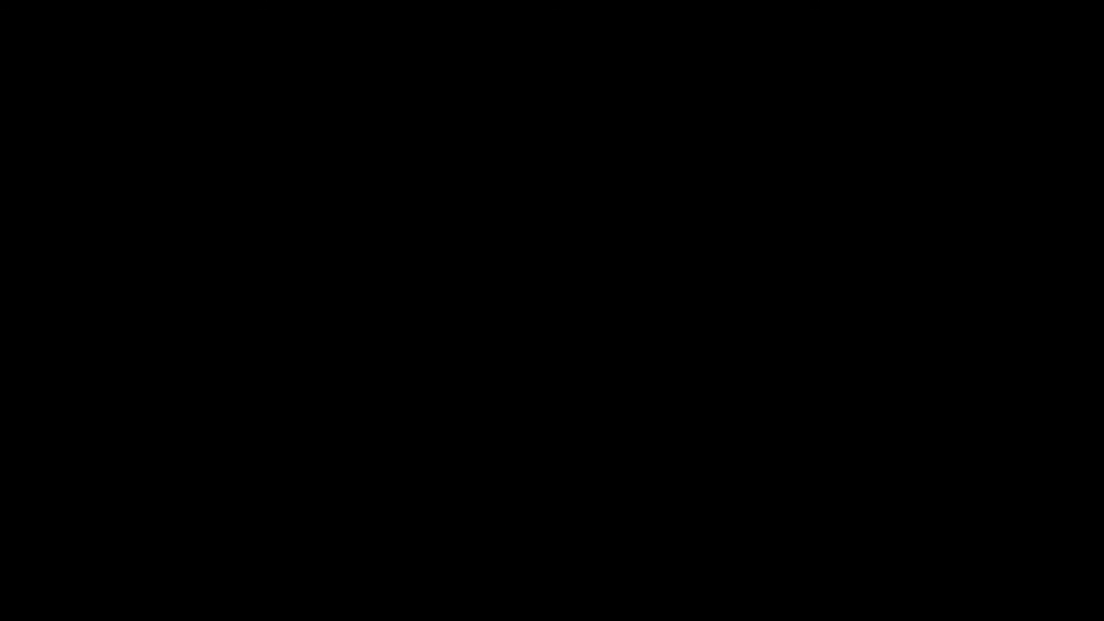